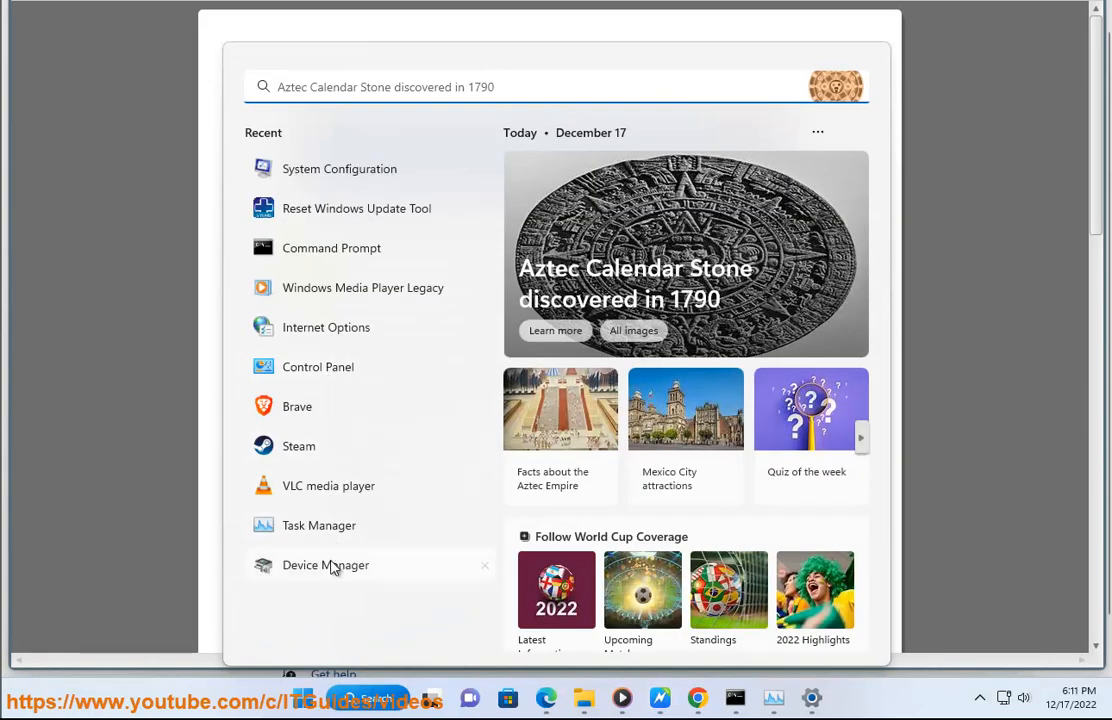
# Step: Open Device Manager and expand the Print queues category
pyautogui.click(333, 566)
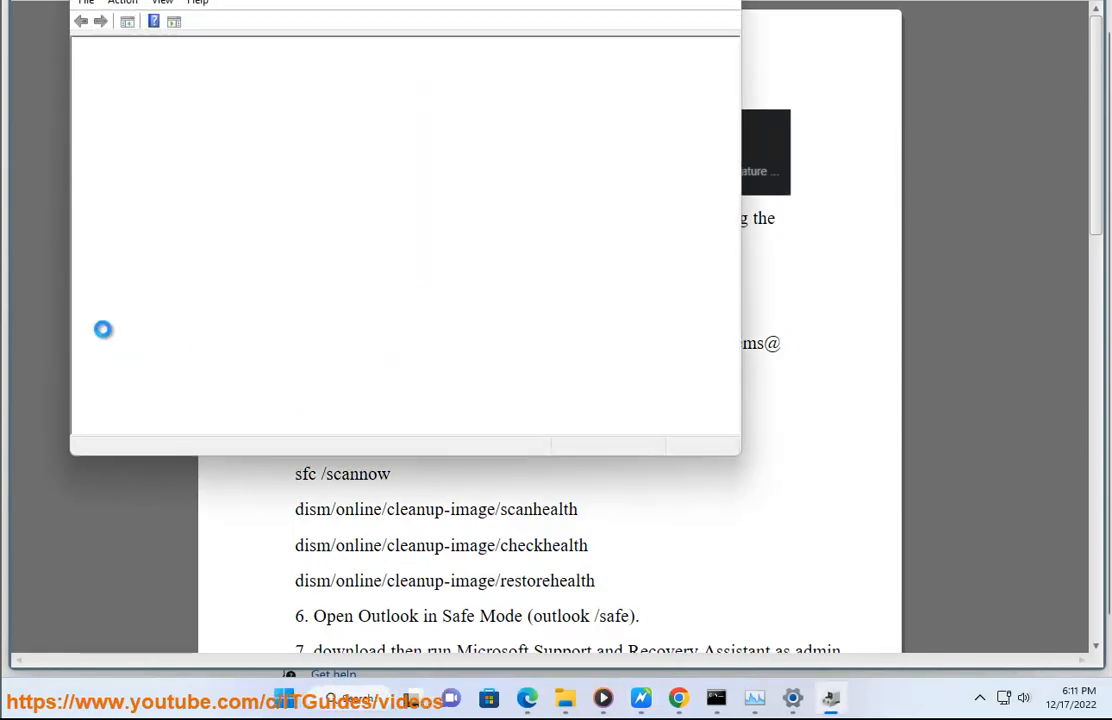
pyautogui.click(97, 278)
pyautogui.click(97, 278)
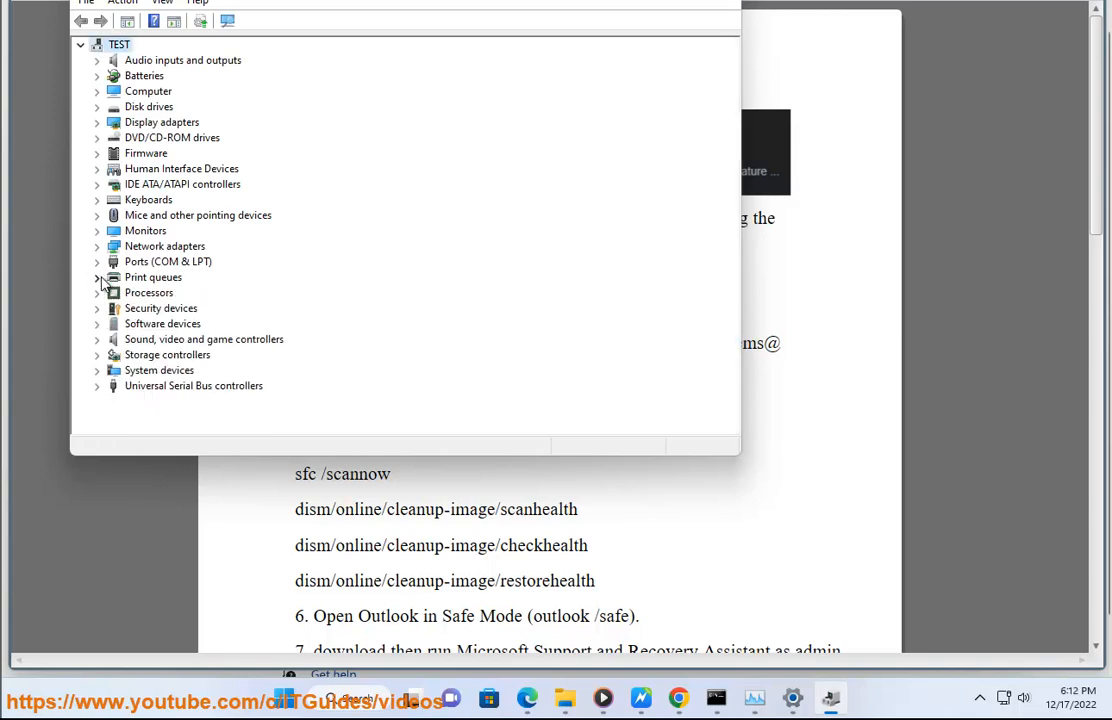
pyautogui.click(97, 278)
# Step: Bring up the uninstall confirmation for the Microsoft Print to PDF queue, cancel it, and close Device Manager
pyautogui.rightClick(188, 295)
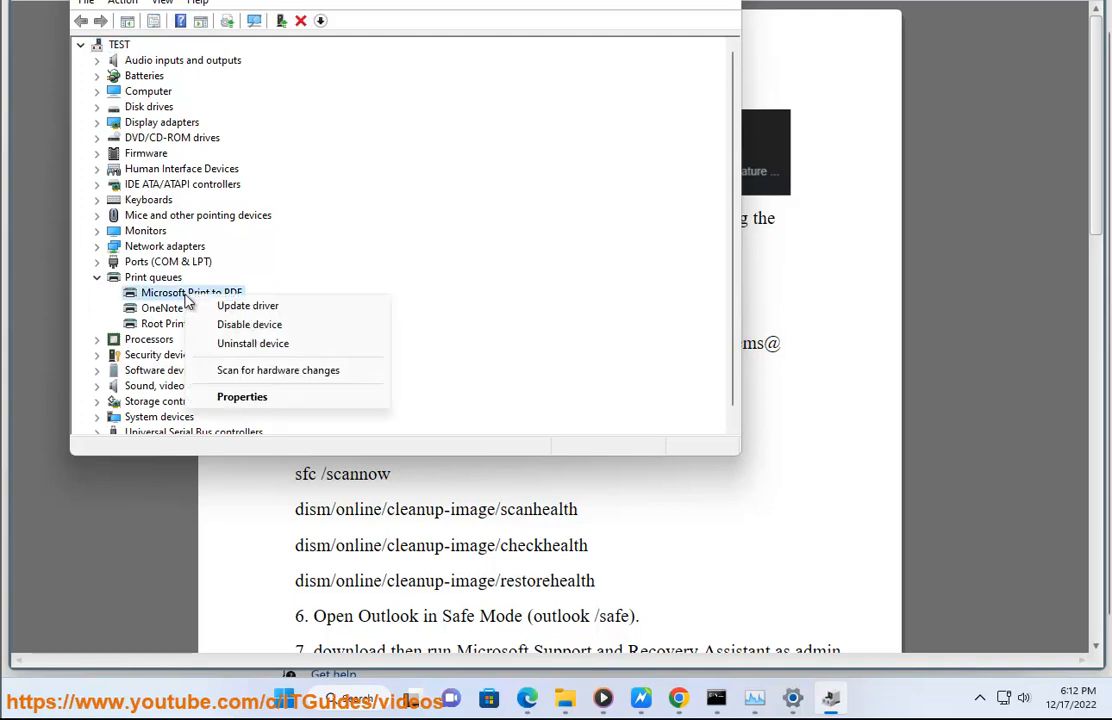
pyautogui.click(210, 346)
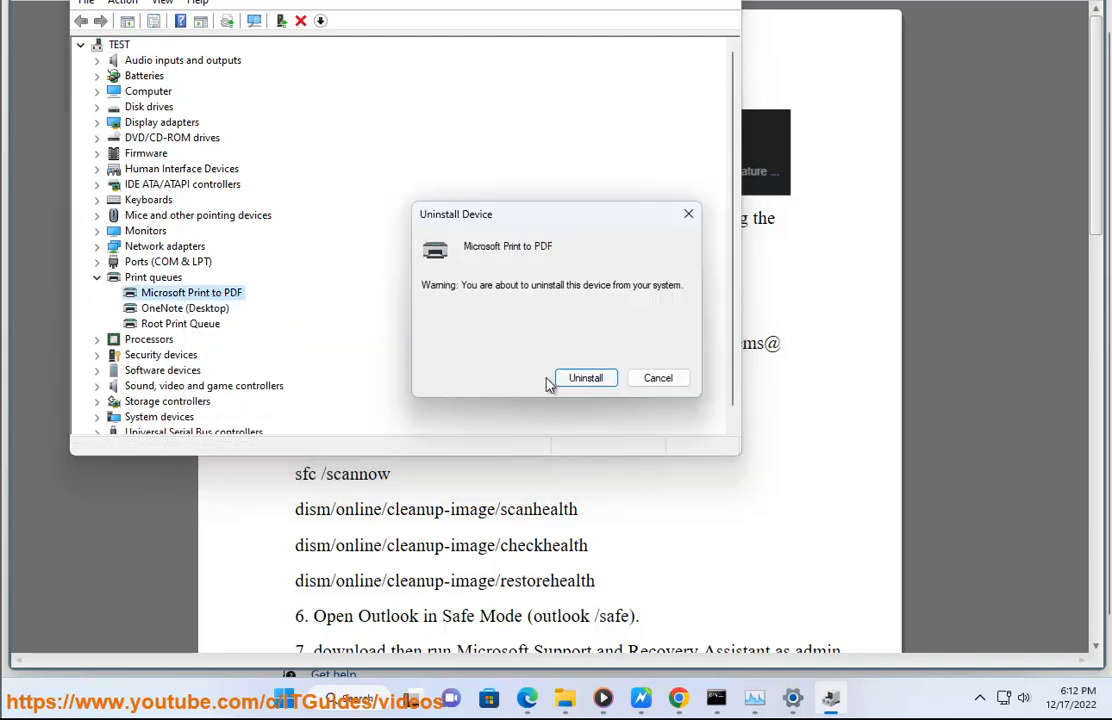
pyautogui.click(661, 378)
pyautogui.click(188, 310)
pyautogui.click(214, 324)
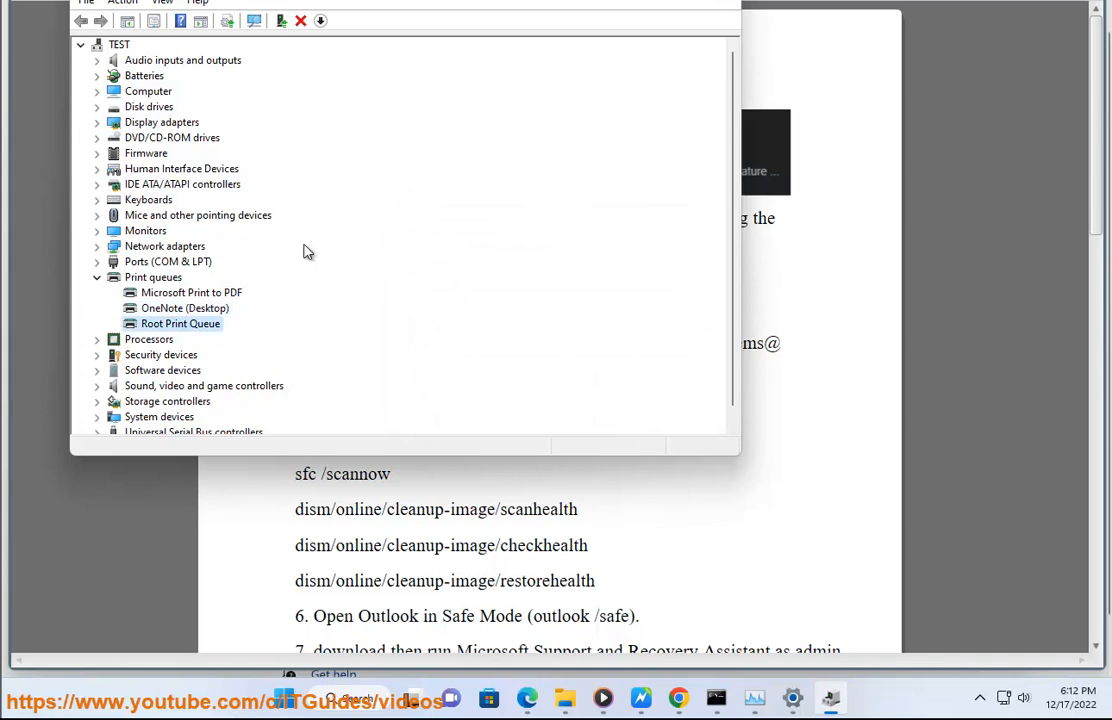
pyautogui.click(717, 8)
# Step: Launch Avast Driver Updater, start a driver scan, and return to the guide document
pyautogui.click(372, 698)
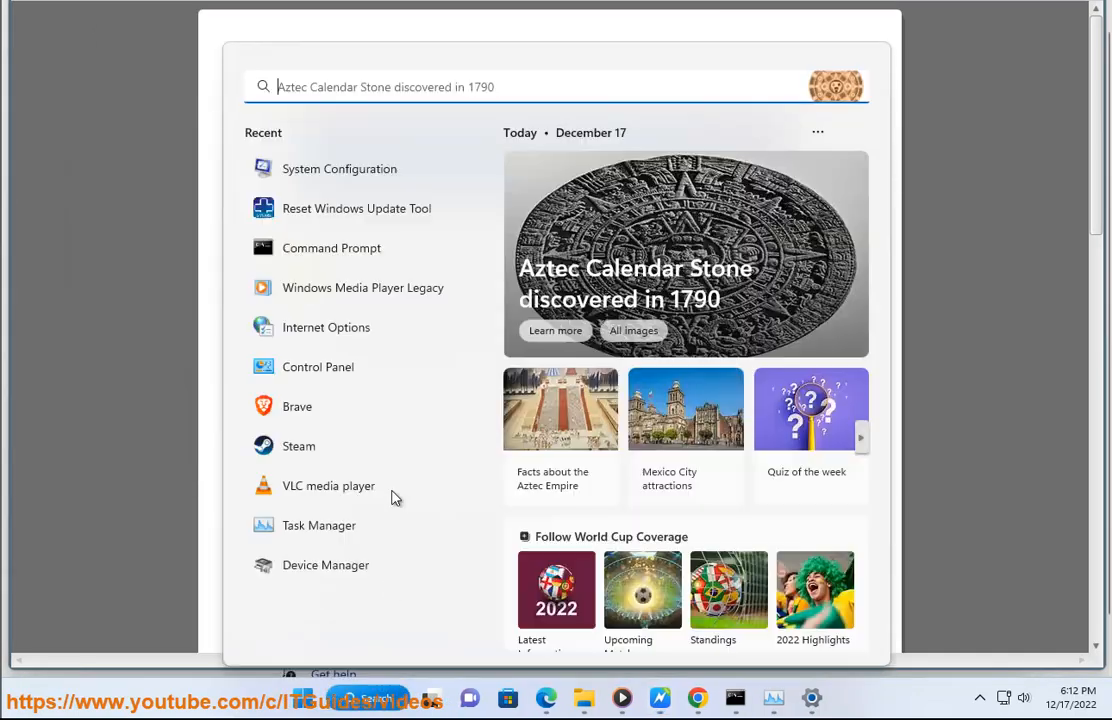
pyautogui.write('AV')
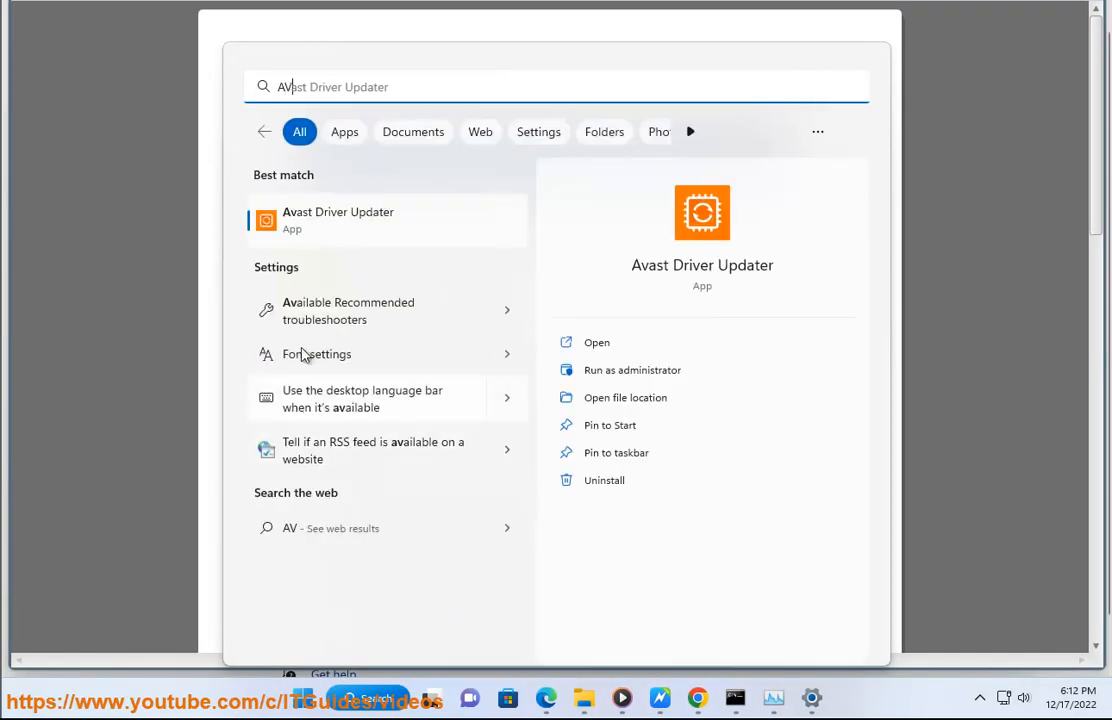
pyautogui.click(340, 226)
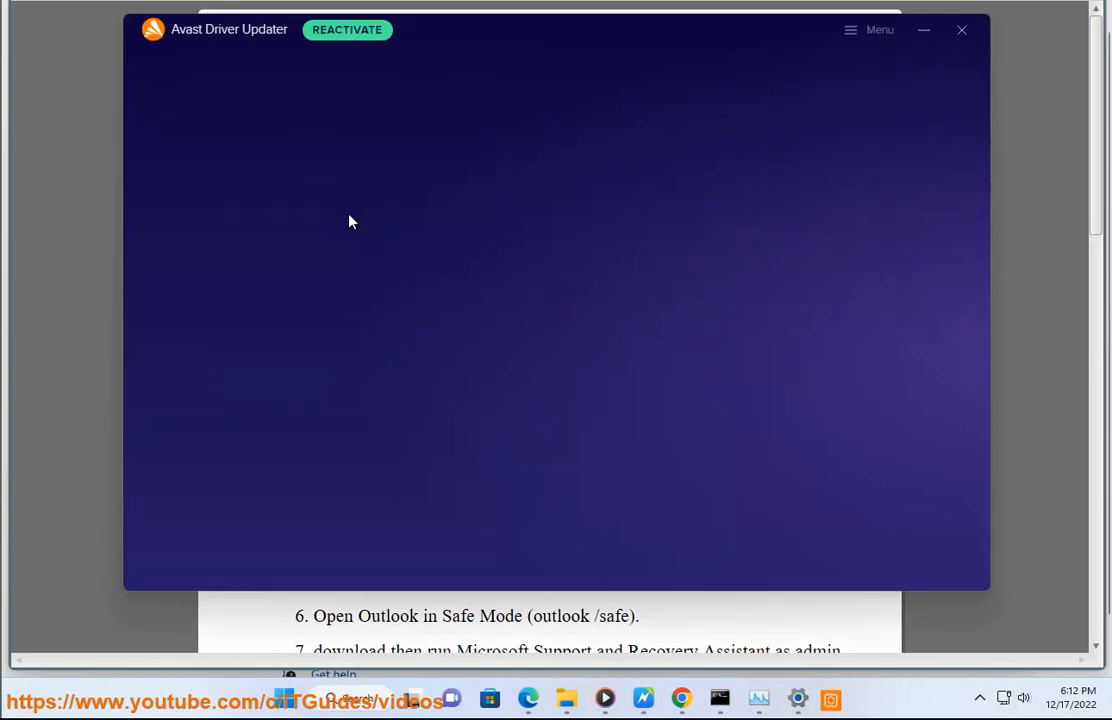
pyautogui.click(400, 382)
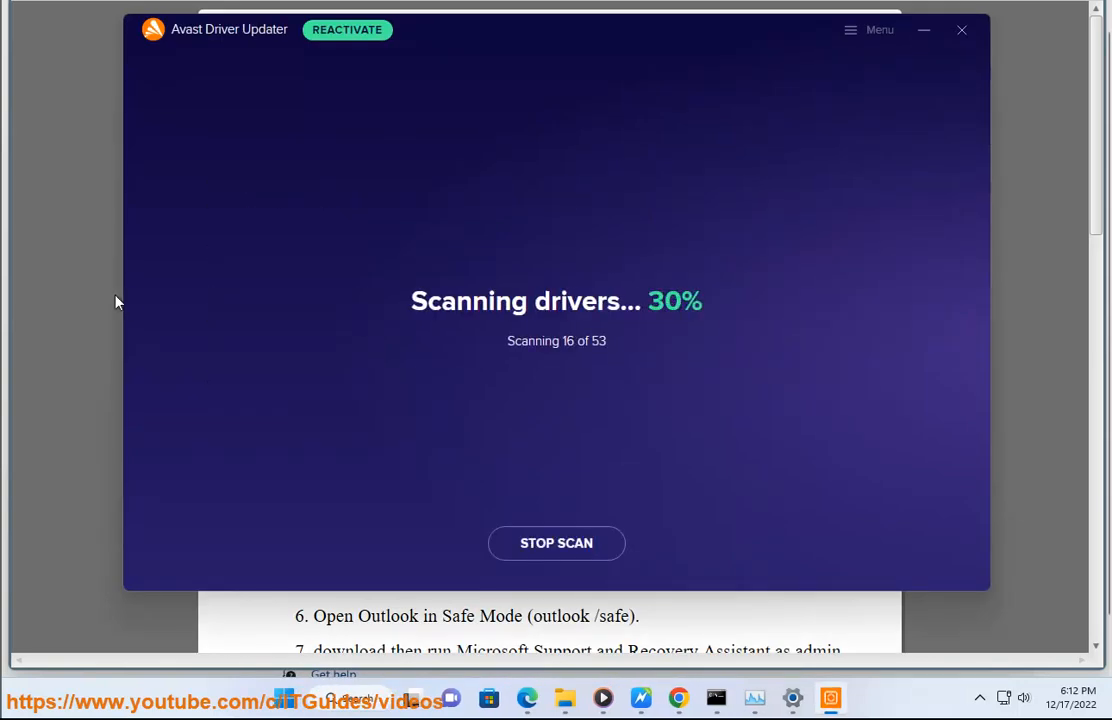
pyautogui.click(90, 262)
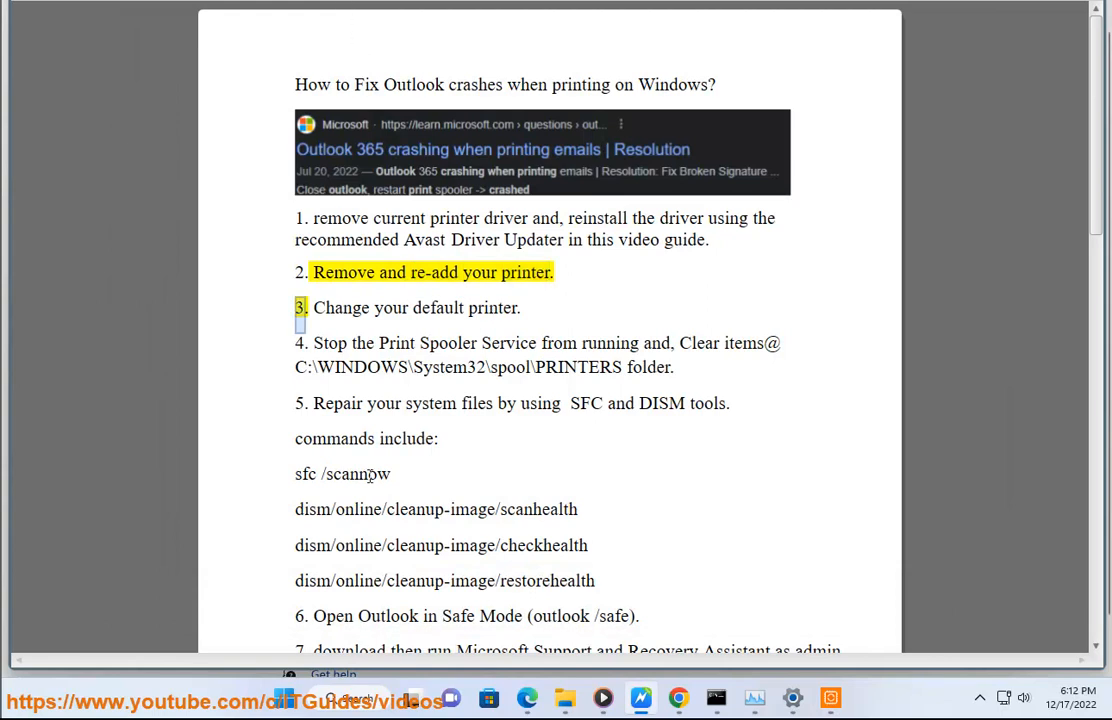
# Step: Open the Microsoft Print to PDF page under Printers & scanners in Windows Settings, and return to the guide document
pyautogui.click(283, 698)
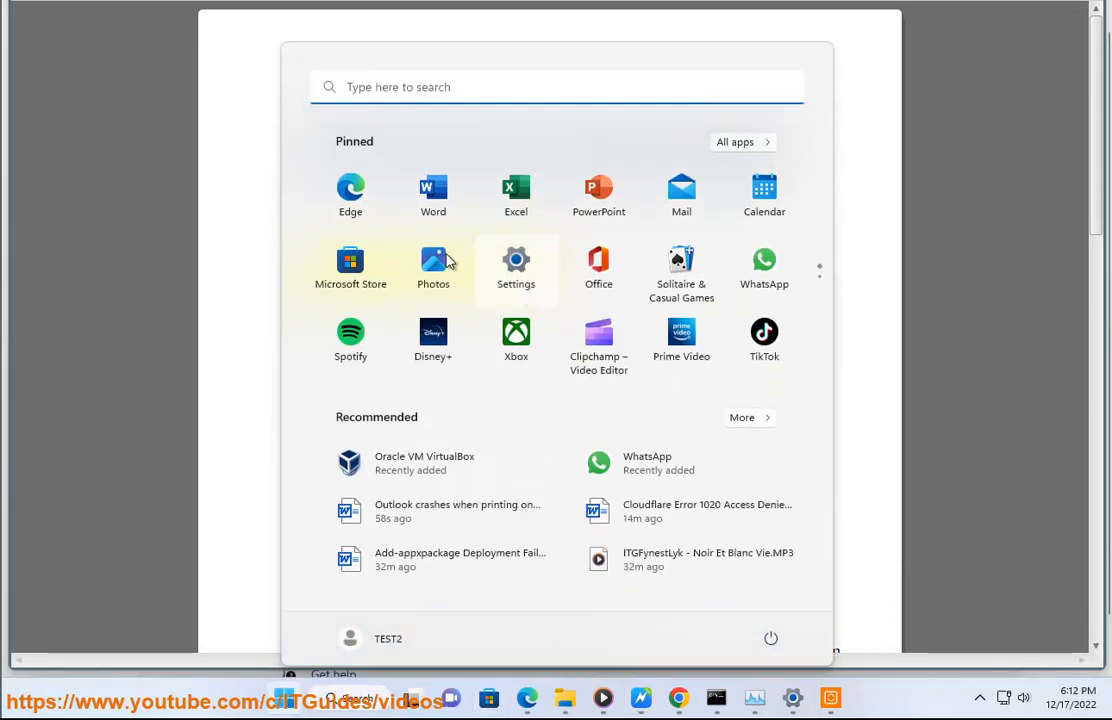
pyautogui.click(797, 705)
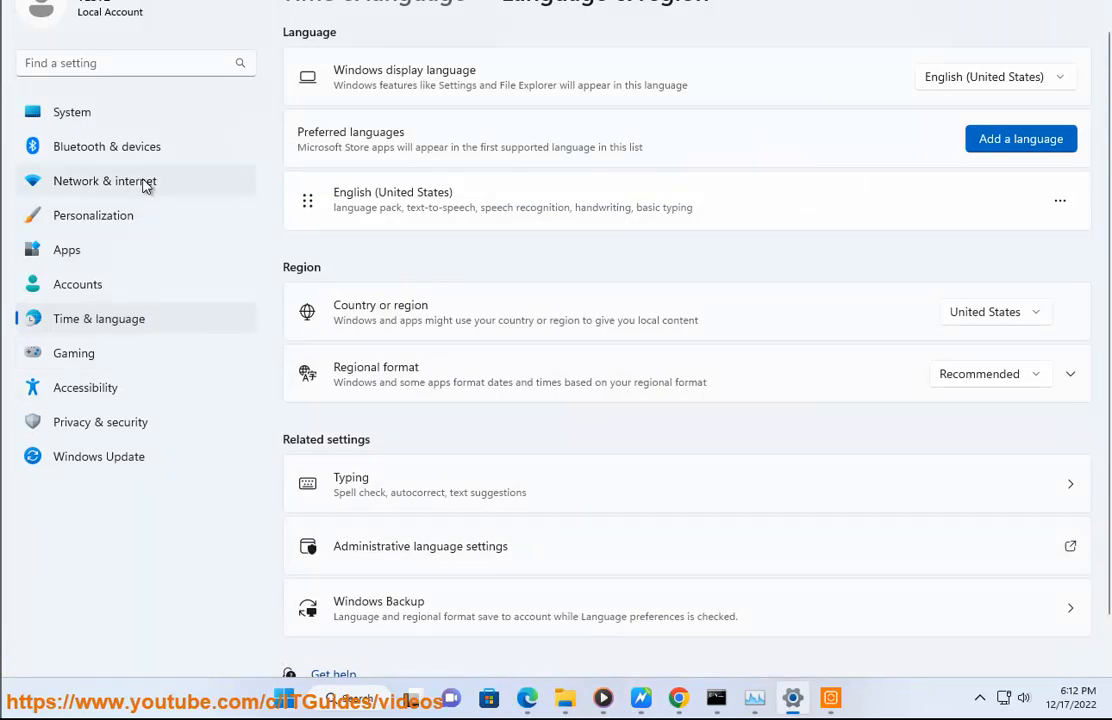
pyautogui.click(146, 149)
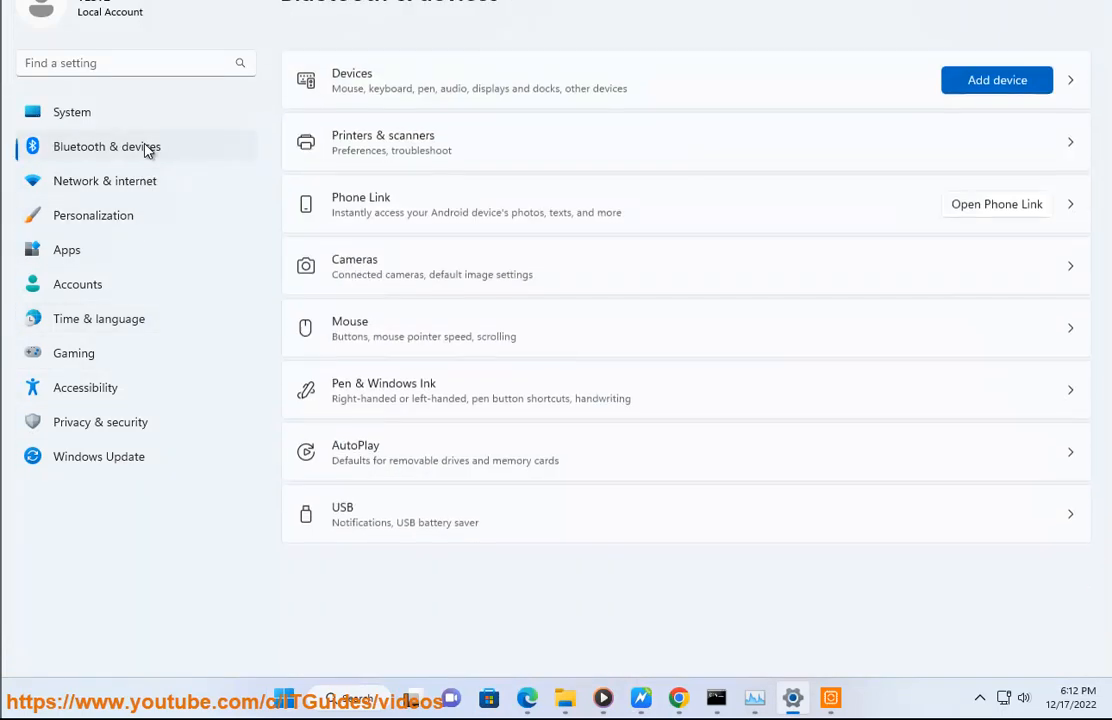
pyautogui.click(562, 147)
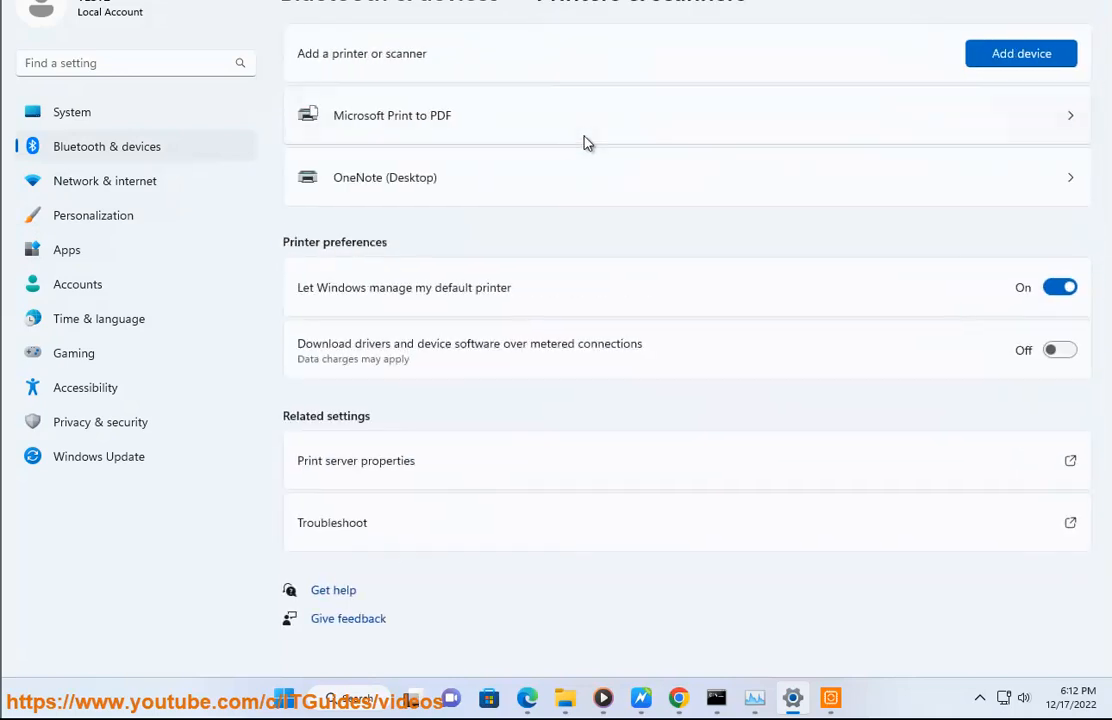
pyautogui.click(1070, 130)
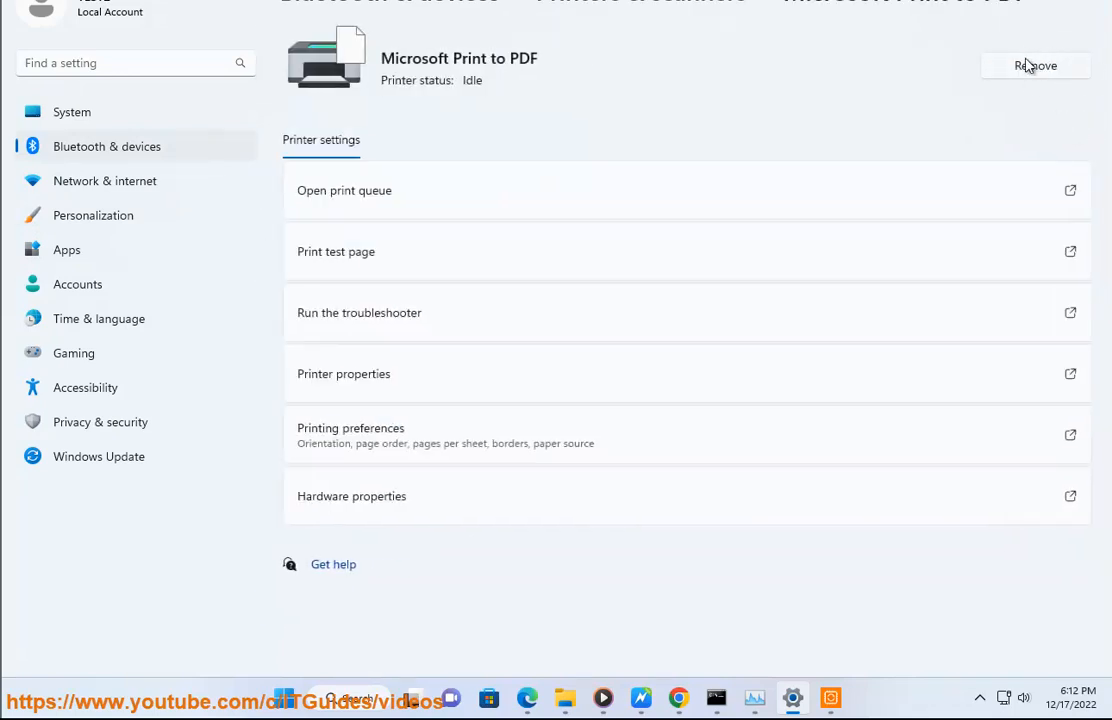
pyautogui.click(638, 705)
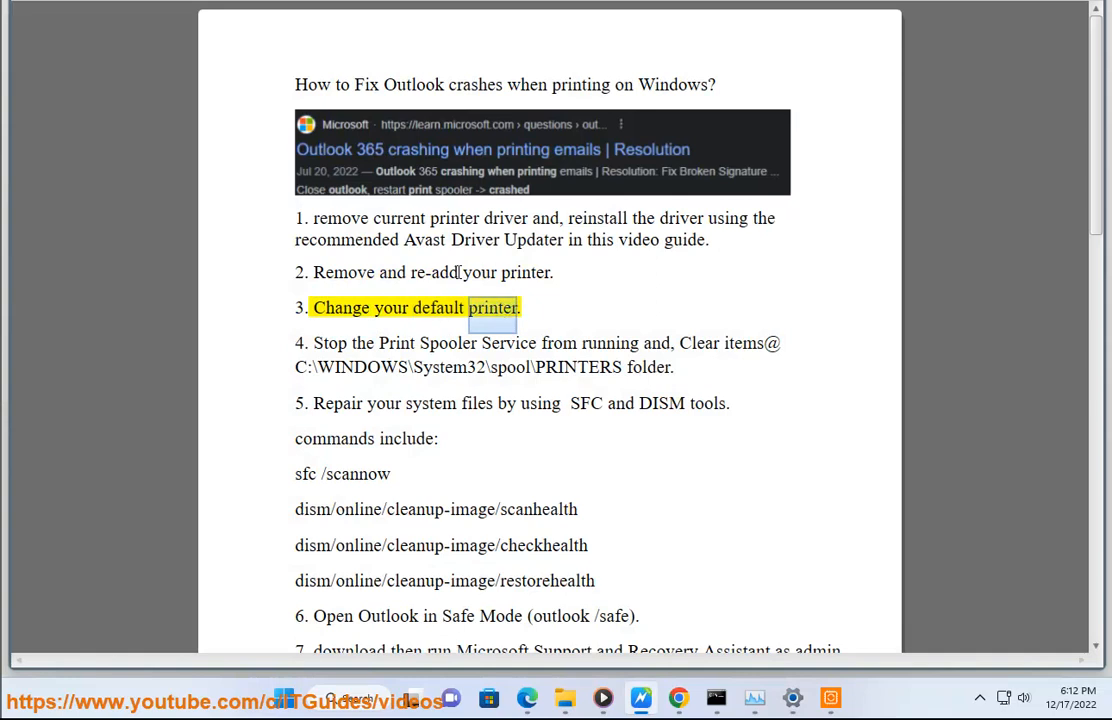
# Step: Review the sharing, ports, advanced, color management and security properties of Microsoft Print to PDF with Change Properties enabled, and close them
pyautogui.click(799, 700)
pyautogui.click(607, 388)
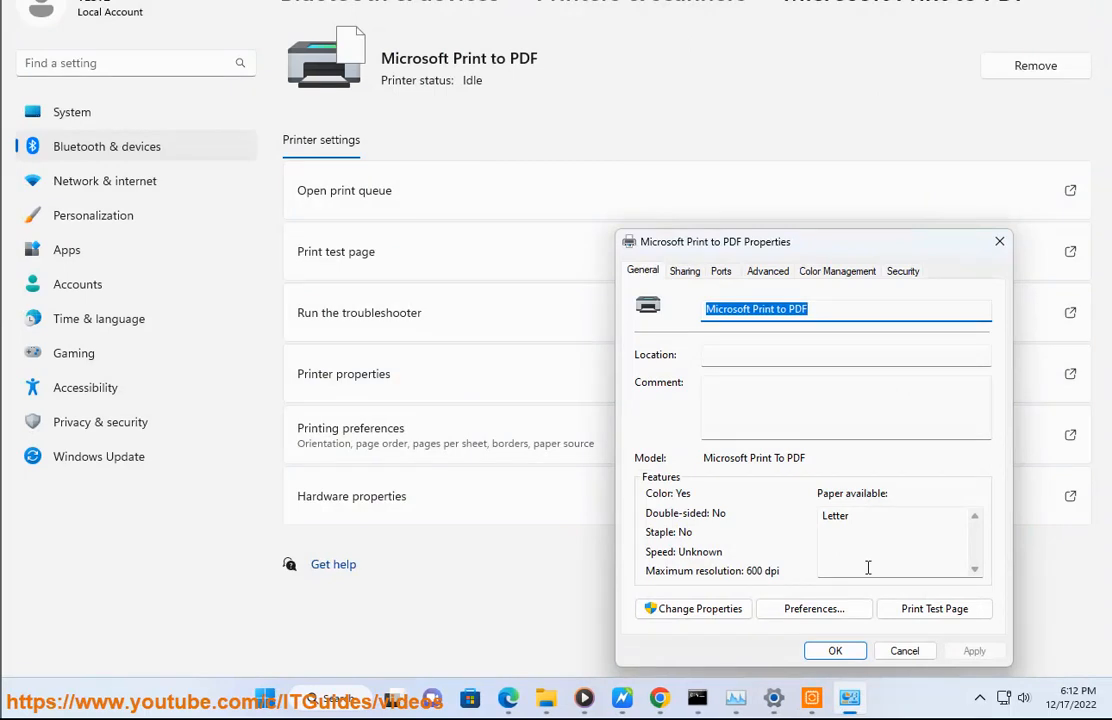
pyautogui.click(703, 611)
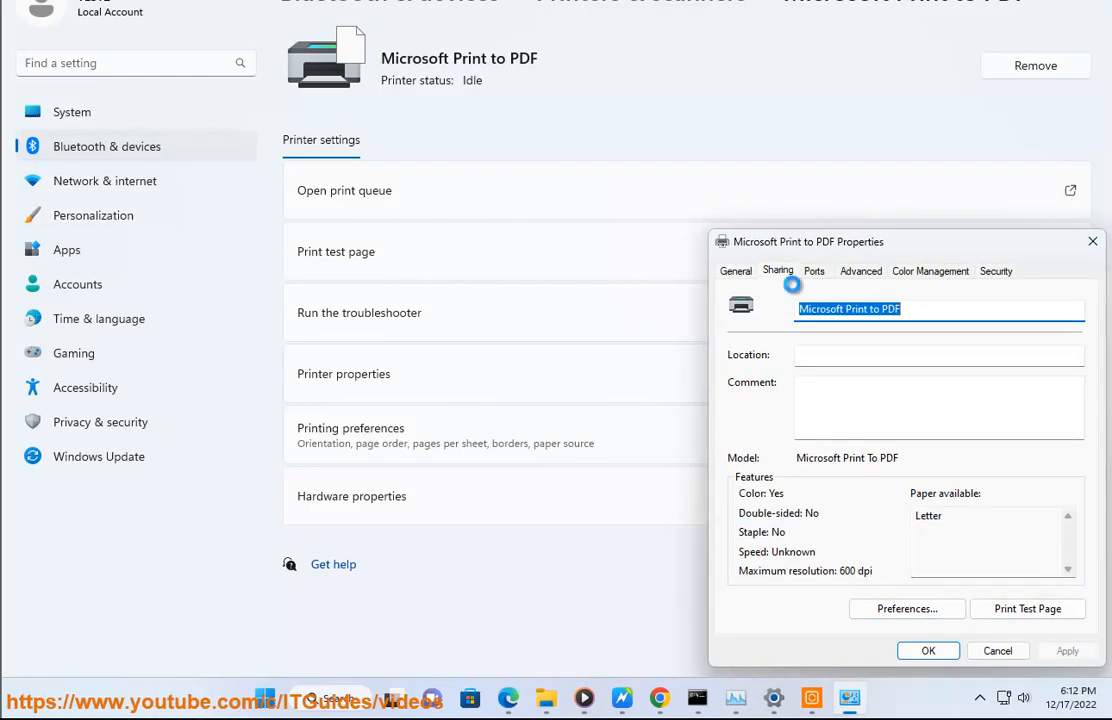
pyautogui.click(778, 272)
pyautogui.click(814, 272)
pyautogui.click(862, 272)
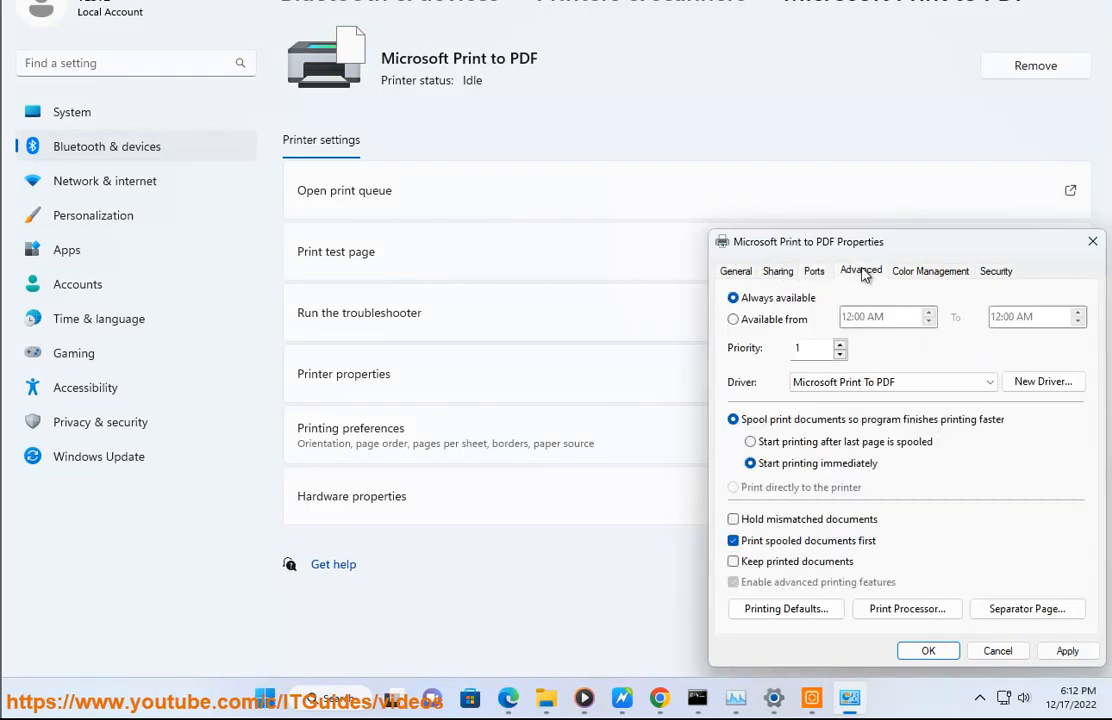
pyautogui.click(930, 272)
pyautogui.click(995, 272)
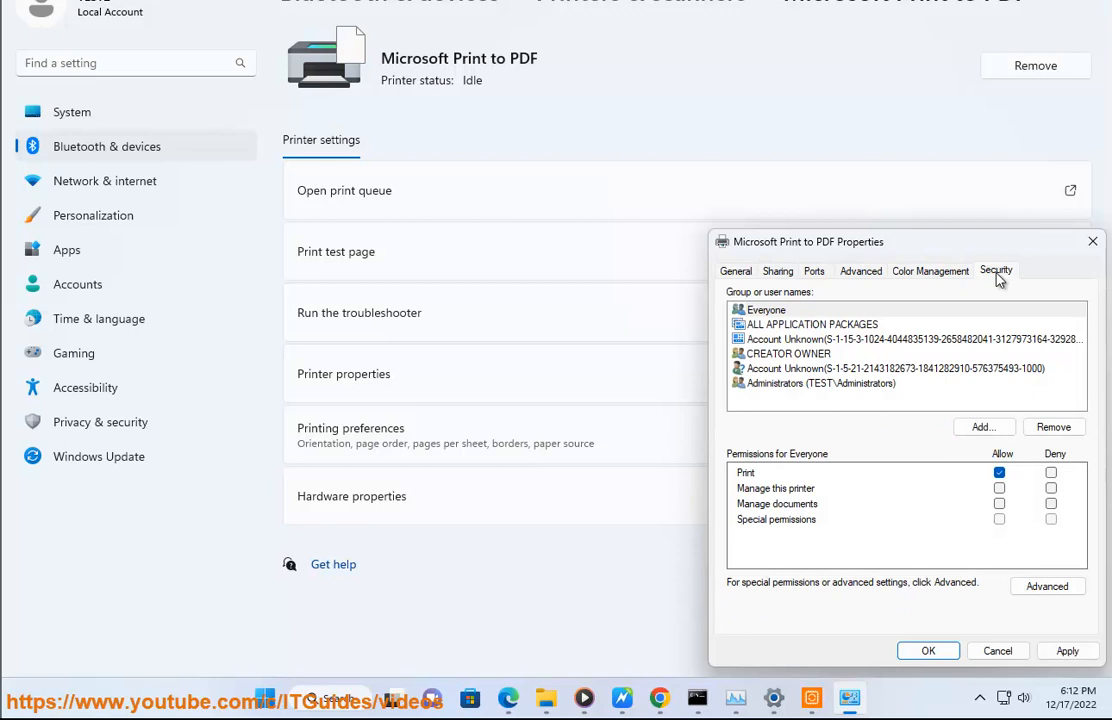
pyautogui.click(1092, 241)
# Step: Reopen Microsoft Print to PDF from the printer list, check its general and security properties, and cancel the dialog
pyautogui.click(575, 5)
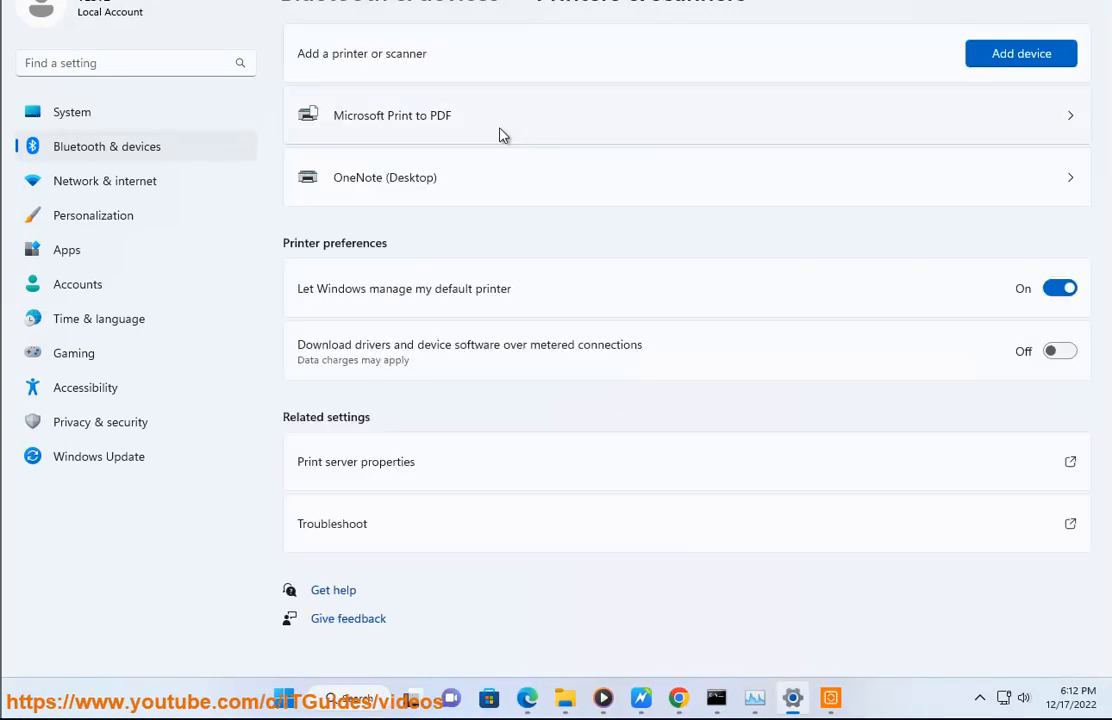
pyautogui.click(827, 138)
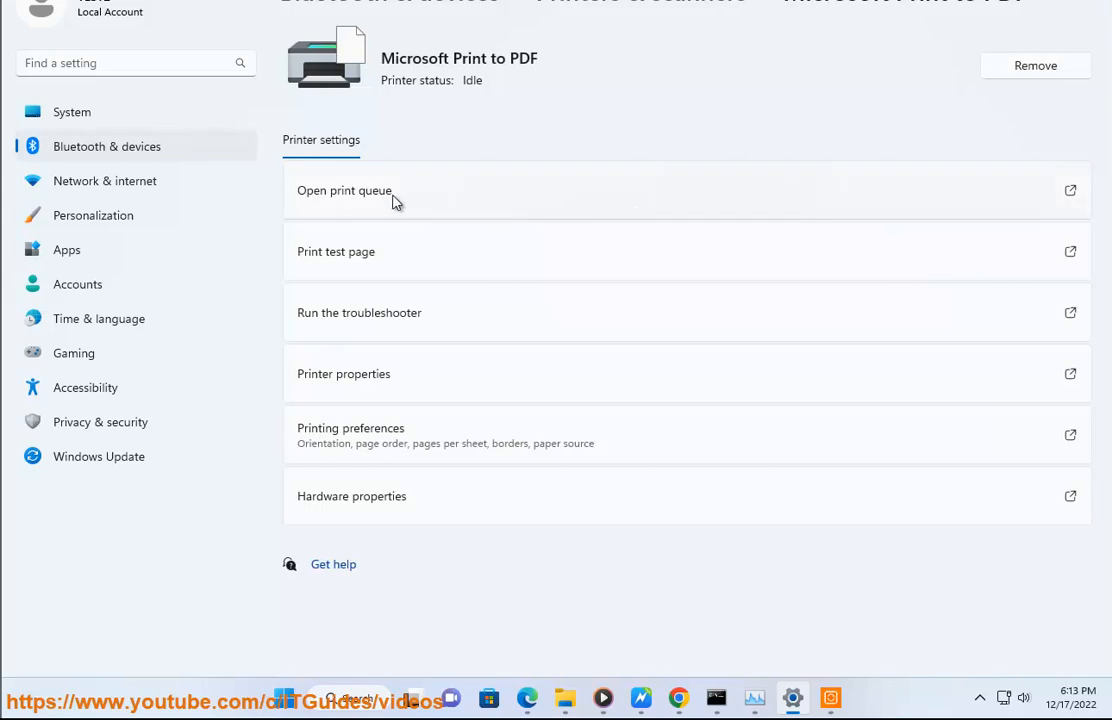
pyautogui.click(410, 365)
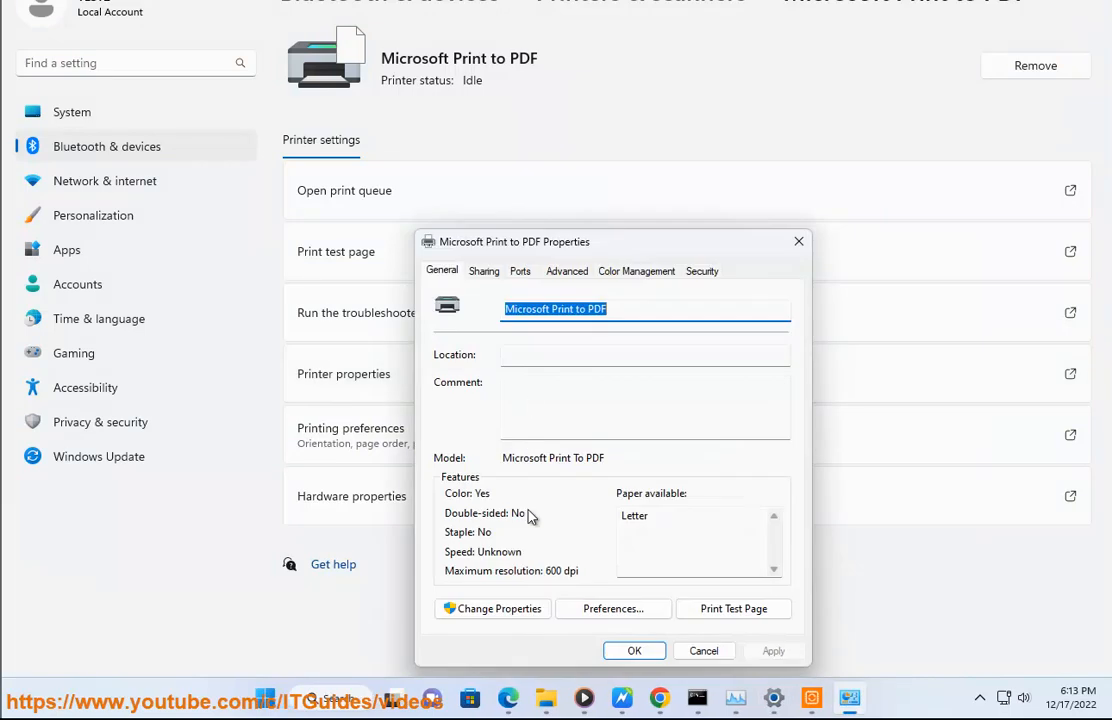
pyautogui.click(680, 570)
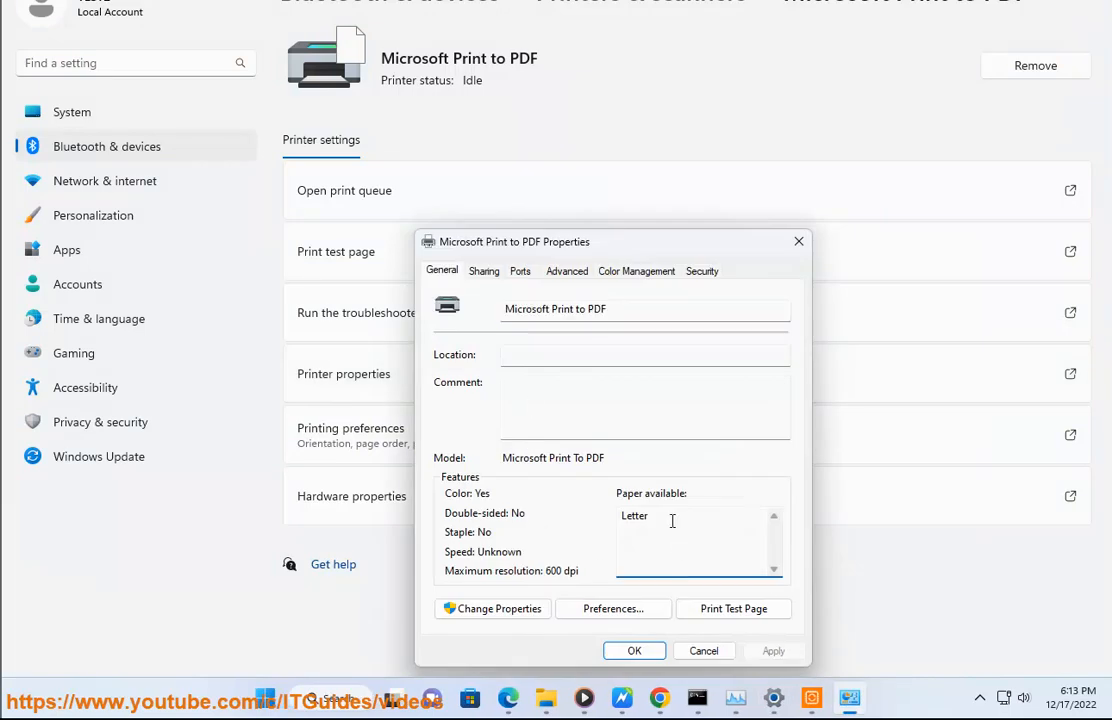
pyautogui.click(700, 272)
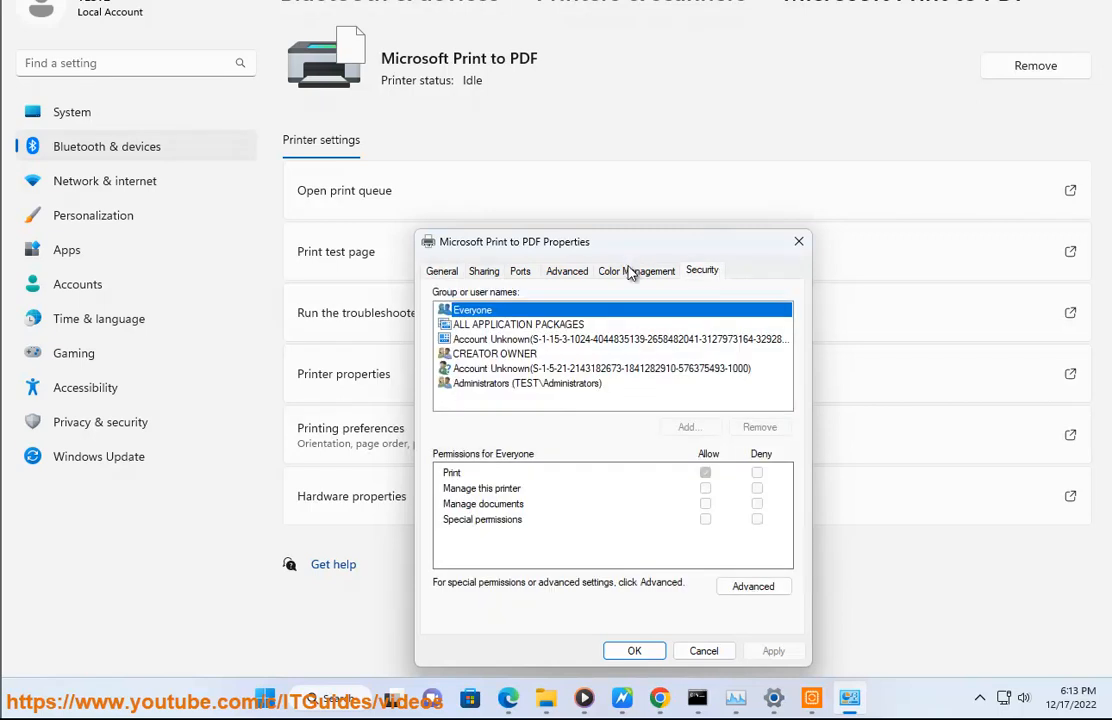
pyautogui.click(703, 651)
# Step: Reach Printers & scanners through Control Panel's Hardware and Sound category to view the default printer option, and return to the guide
pyautogui.press('super+s')
pyautogui.click(346, 408)
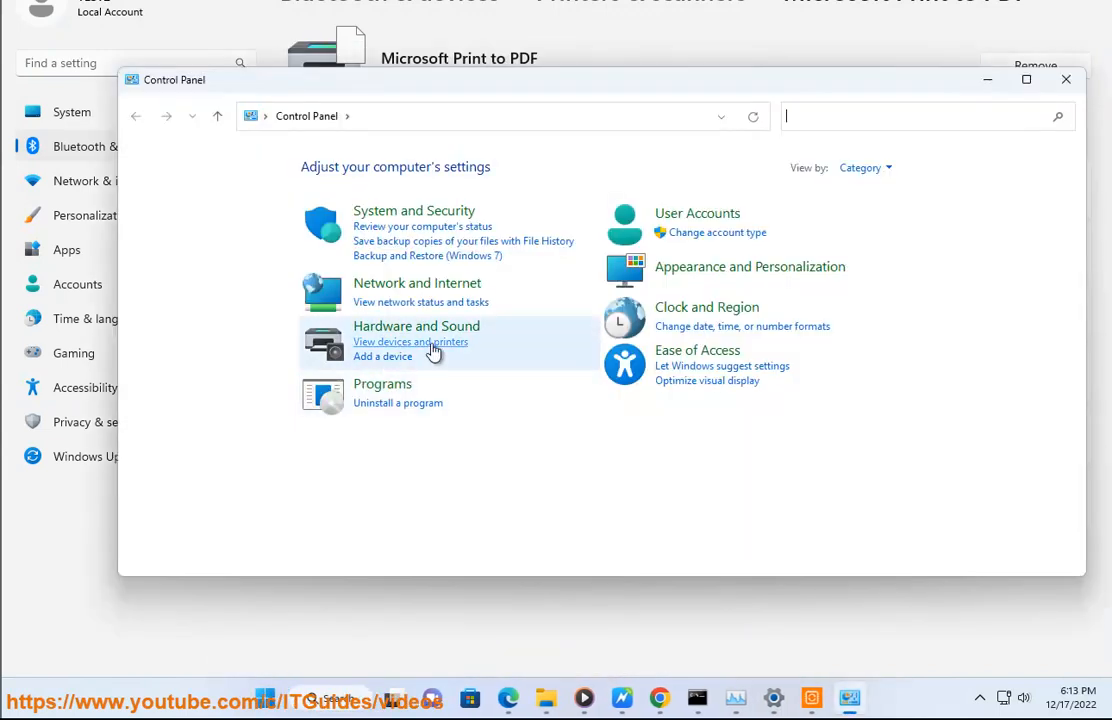
pyautogui.click(434, 328)
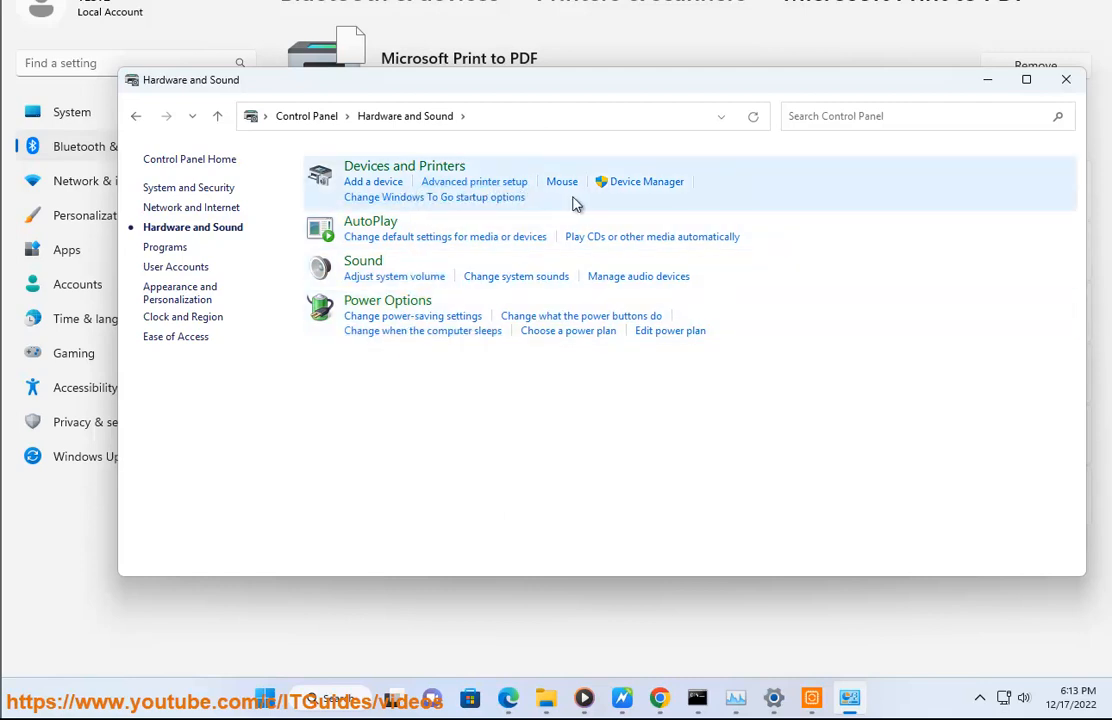
pyautogui.click(434, 176)
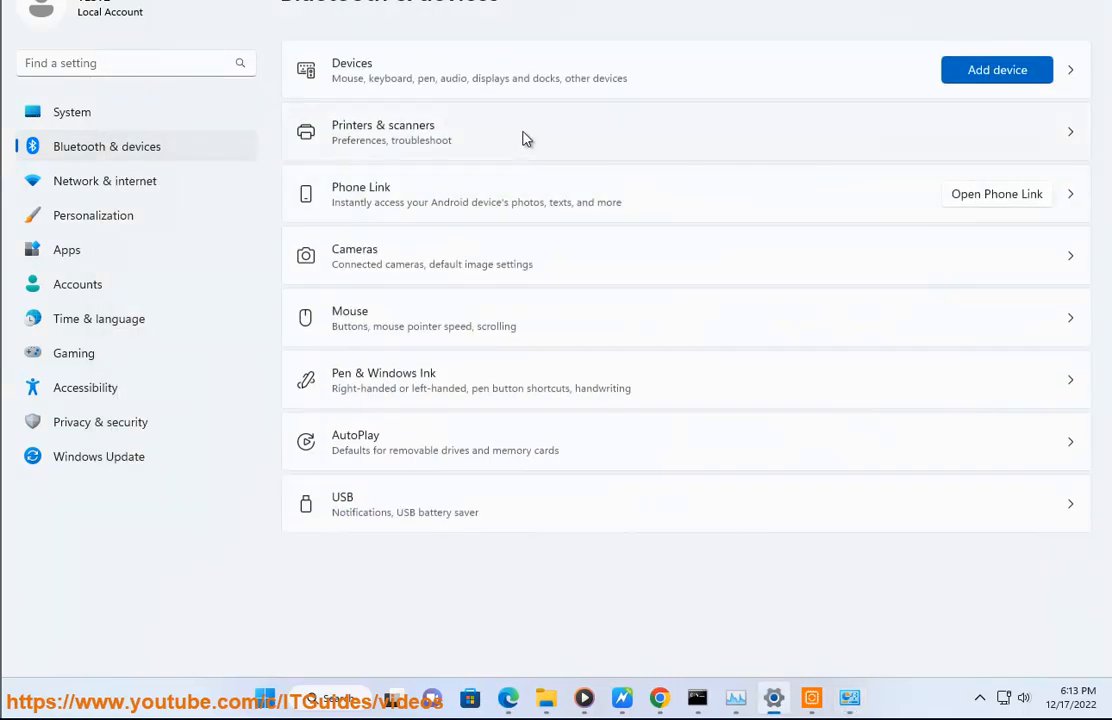
pyautogui.click(1066, 134)
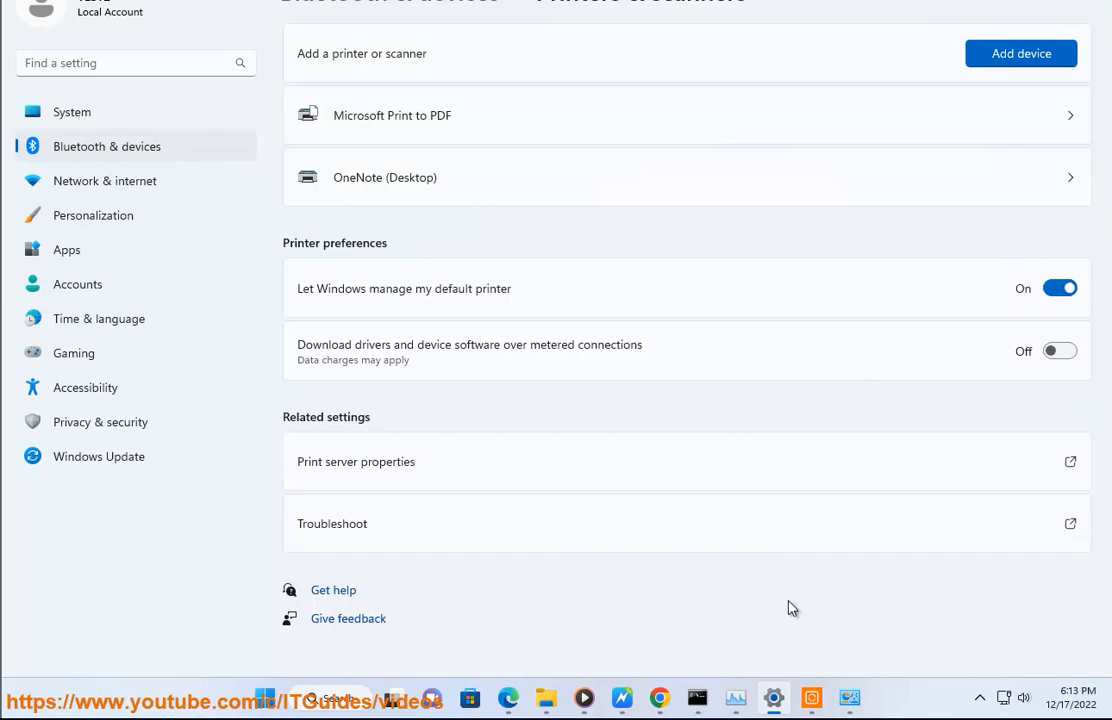
pyautogui.click(622, 697)
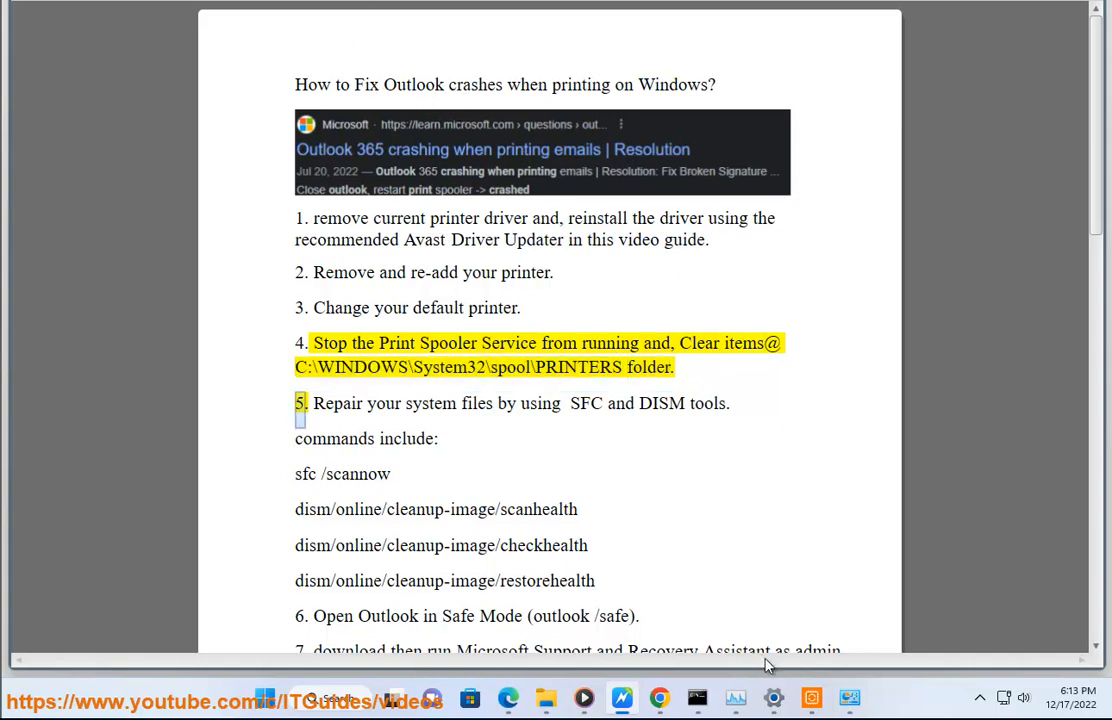
# Step: Open the Services console and jump to the services starting with P to locate Print Spooler
pyautogui.click(350, 700)
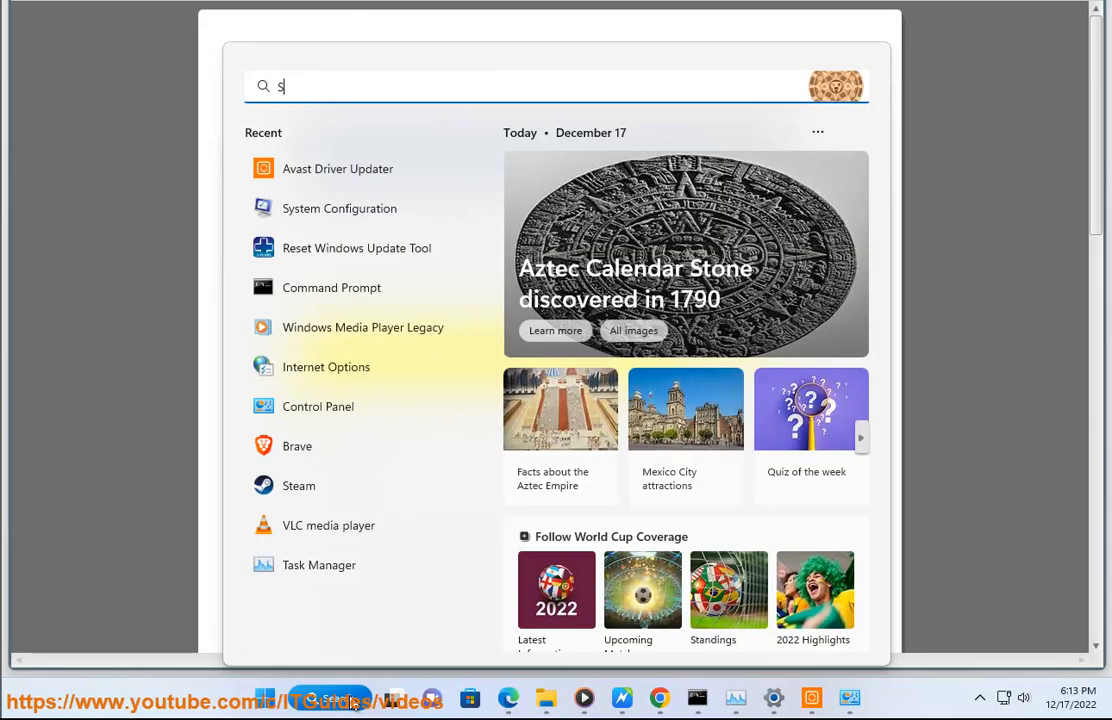
pyautogui.write('SER')
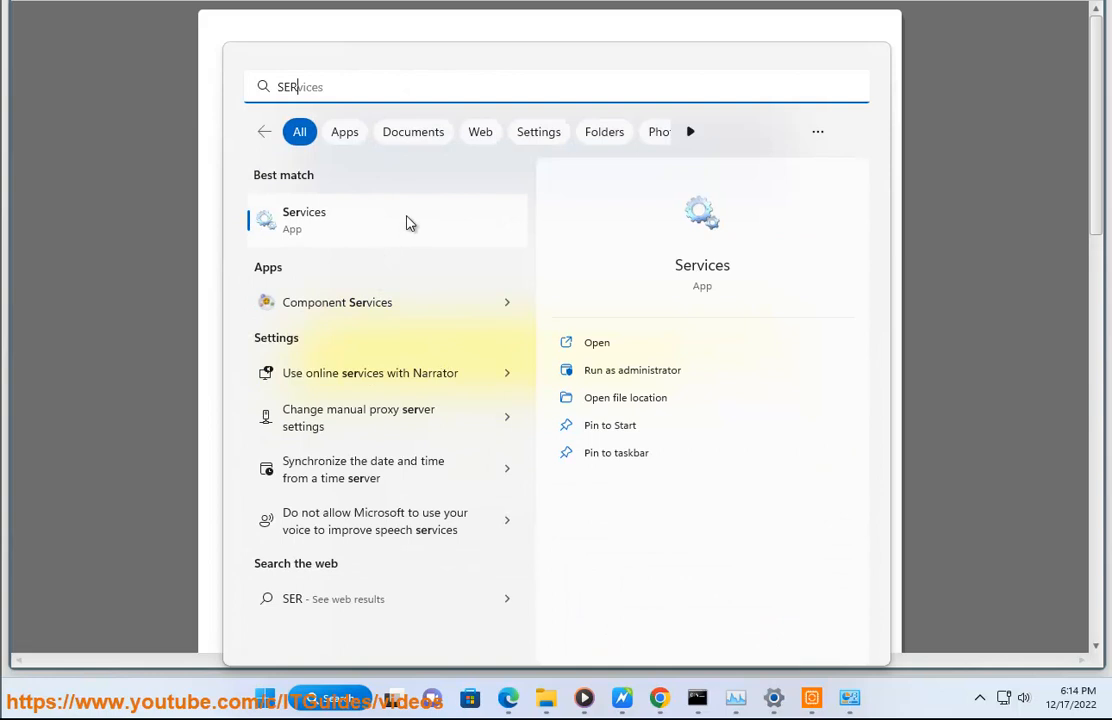
pyautogui.click(345, 228)
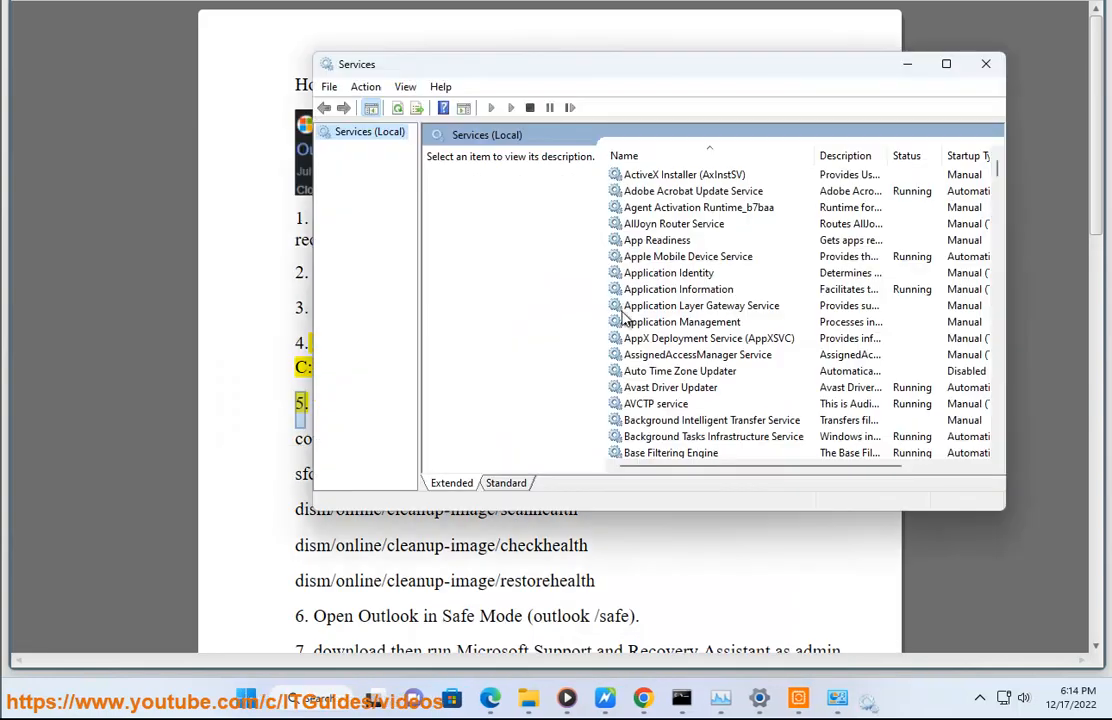
pyautogui.moveTo(598, 72); pyautogui.dragTo(650, 151)
pyautogui.click(722, 416)
pyautogui.press('p')
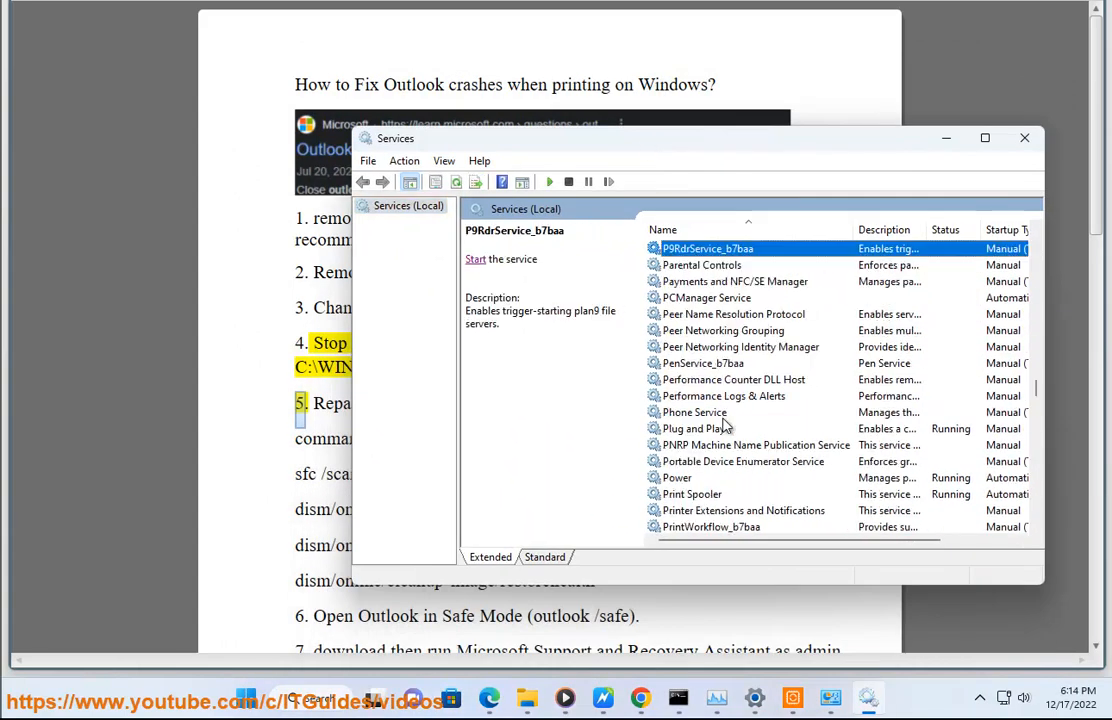
pyautogui.moveTo(675, 148); pyautogui.dragTo(740, 94)
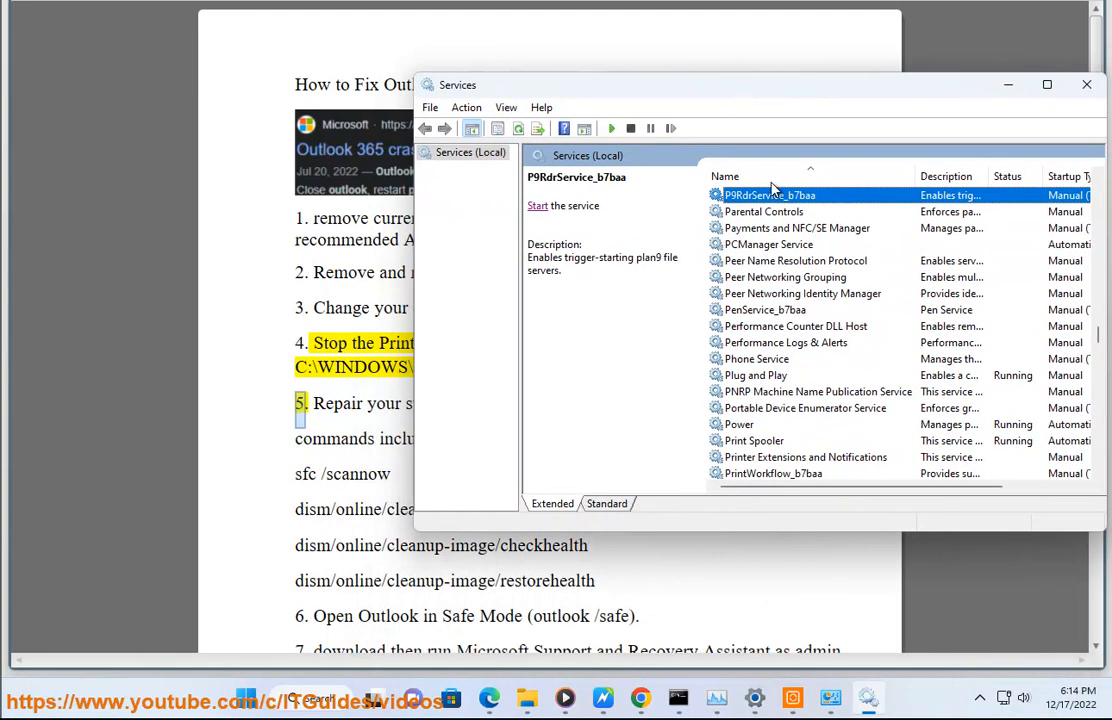
# Step: Select the Print Spooler service in the Services list to view its stop and restart options, and return to the guide
pyautogui.scroll(-2, 785, 385)
pyautogui.click(780, 376)
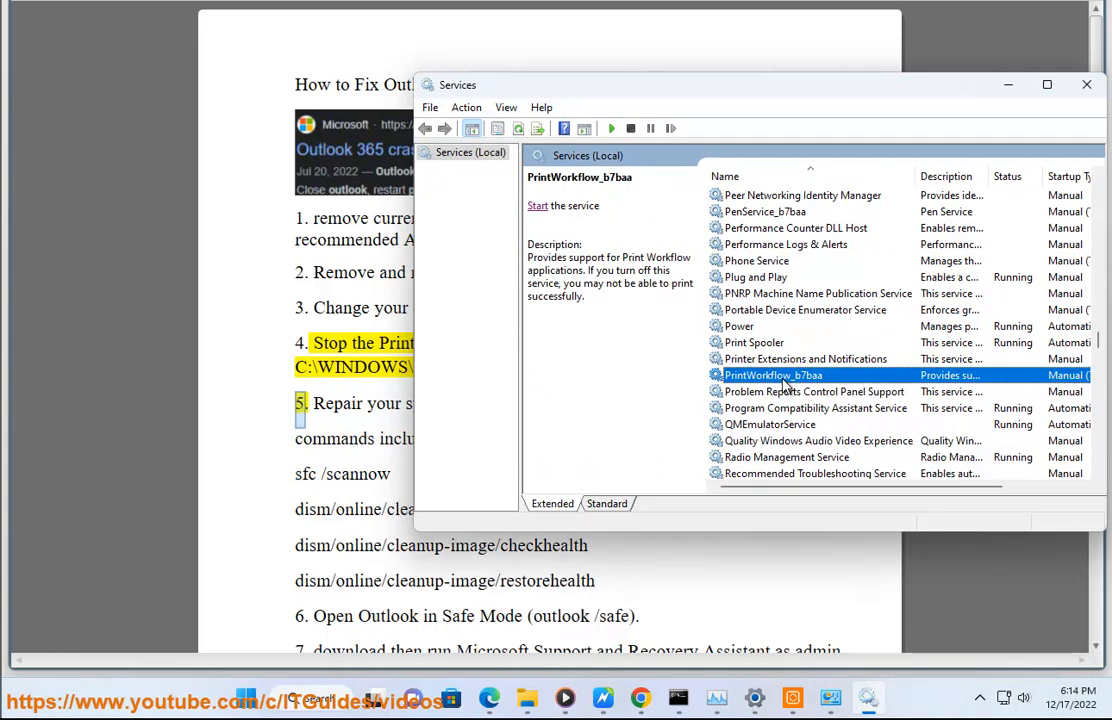
pyautogui.click(783, 362)
pyautogui.click(772, 329)
pyautogui.click(768, 344)
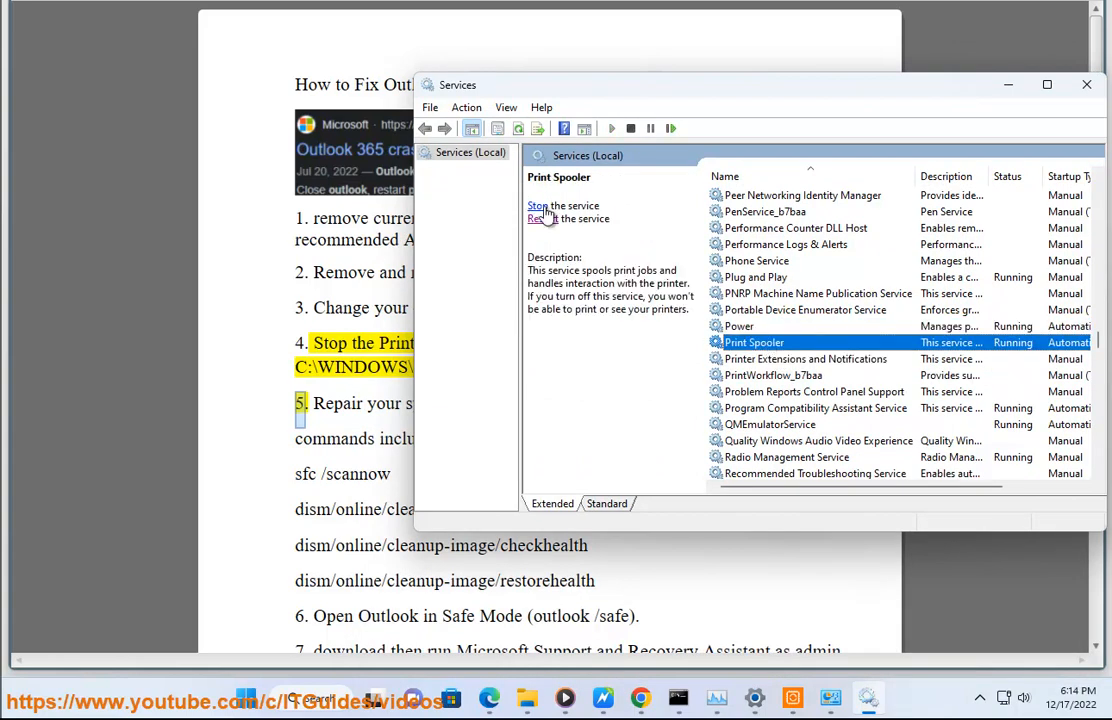
pyautogui.rightClick(780, 344)
pyautogui.click(408, 376)
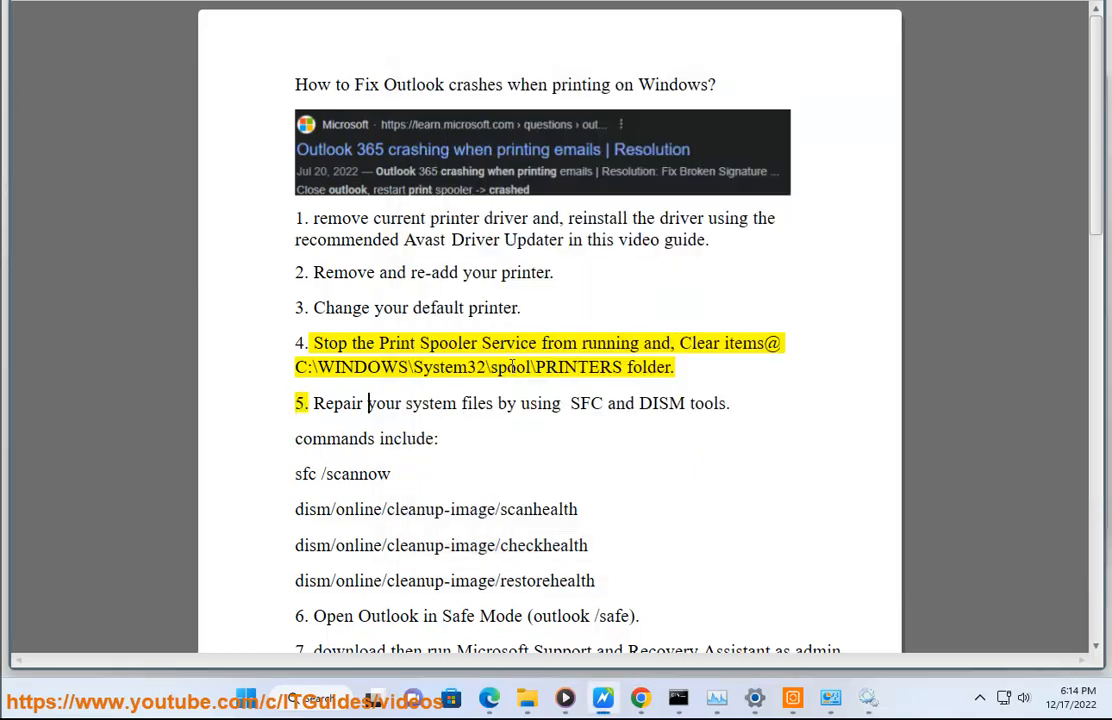
# Step: Copy the path C:\WINDOWS\System32\spool\PRINTERS from the guide, go to that folder in File Explorer to check its contents, and close the window
pyautogui.moveTo(622, 368); pyautogui.dragTo(299, 369)
pyautogui.hotkey('ctrl', 'c')
pyautogui.click(527, 698)
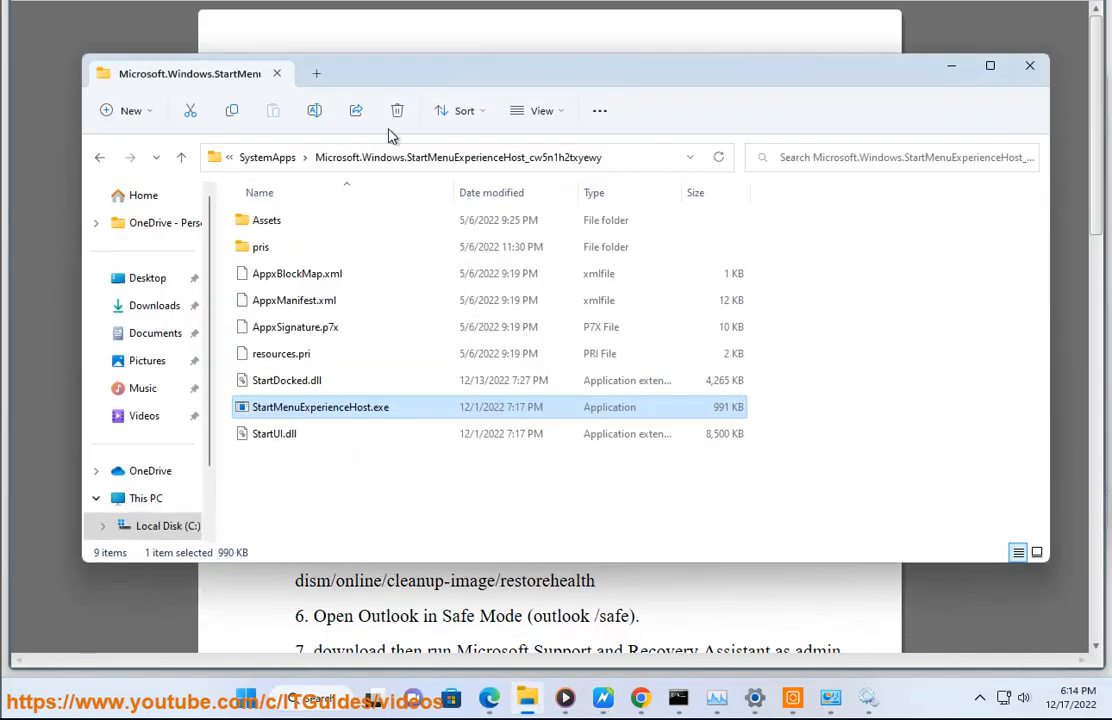
pyautogui.click(616, 160)
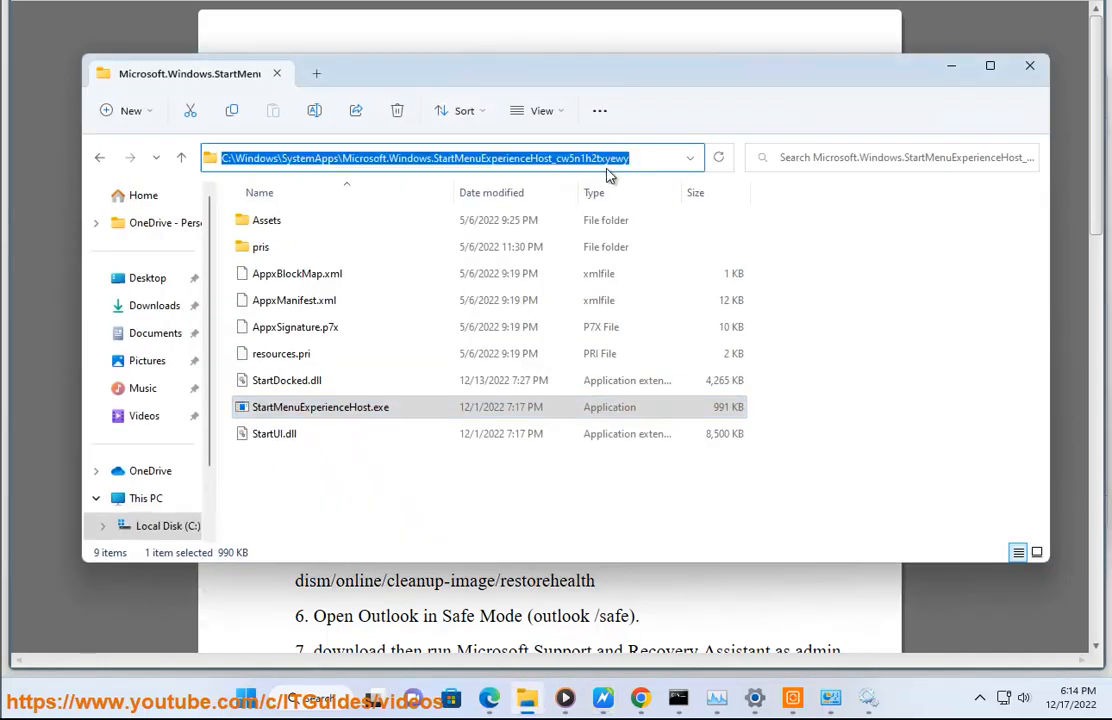
pyautogui.hotkey('ctrl', 'v')
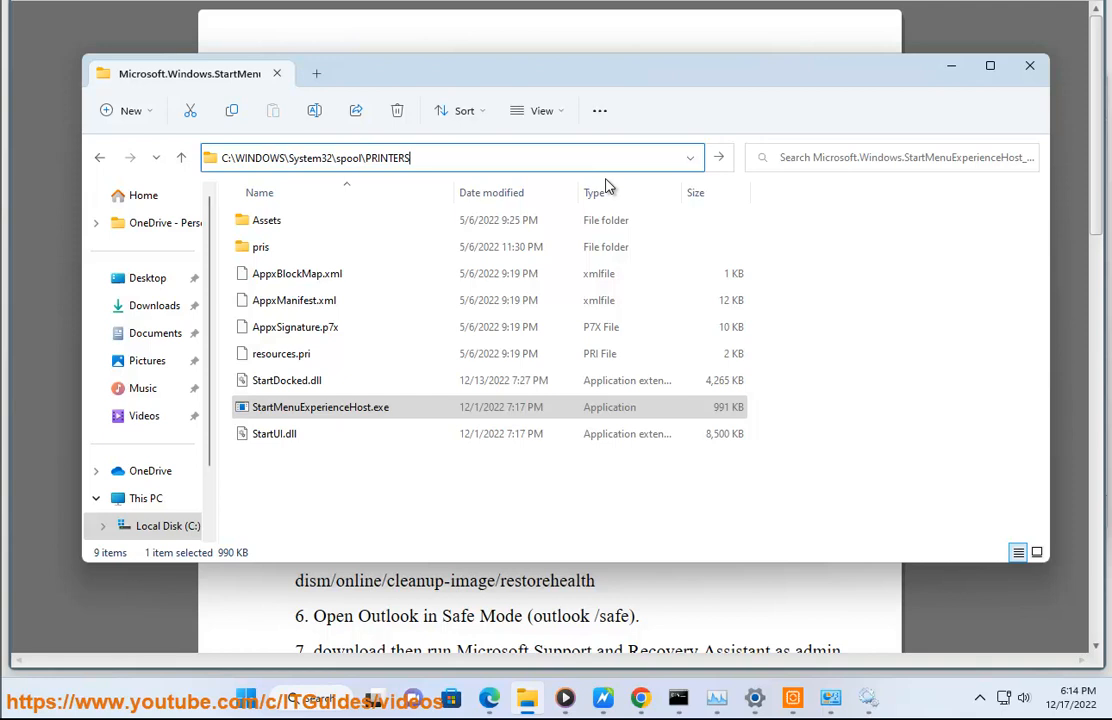
pyautogui.press('Return')
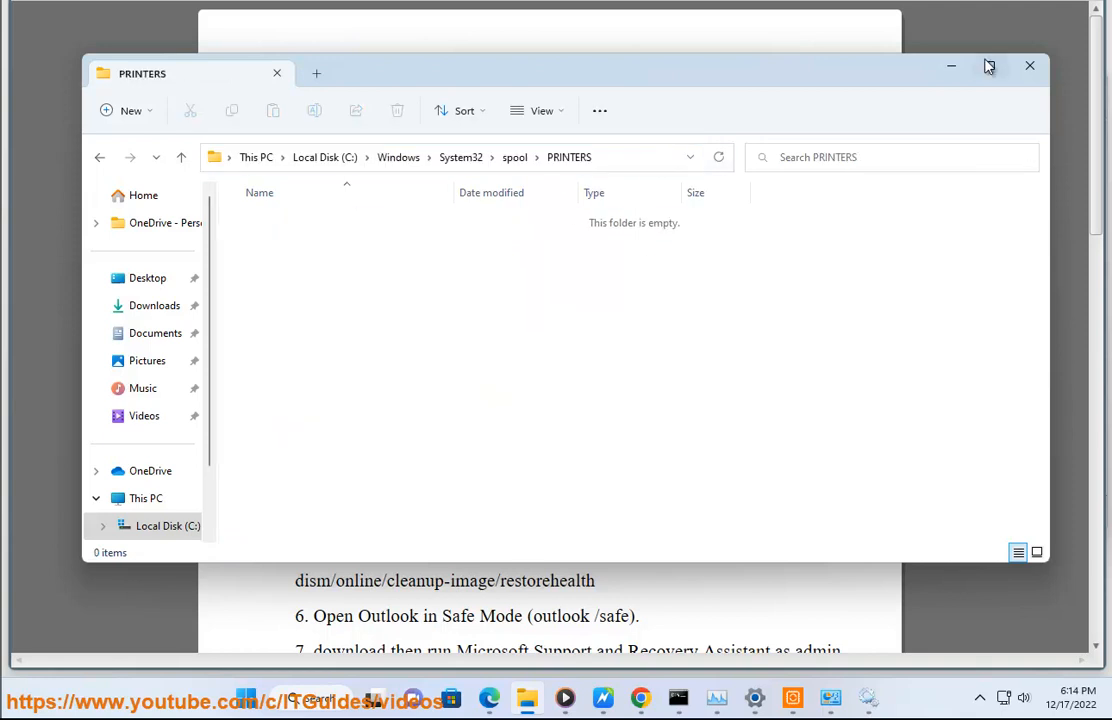
pyautogui.click(1030, 70)
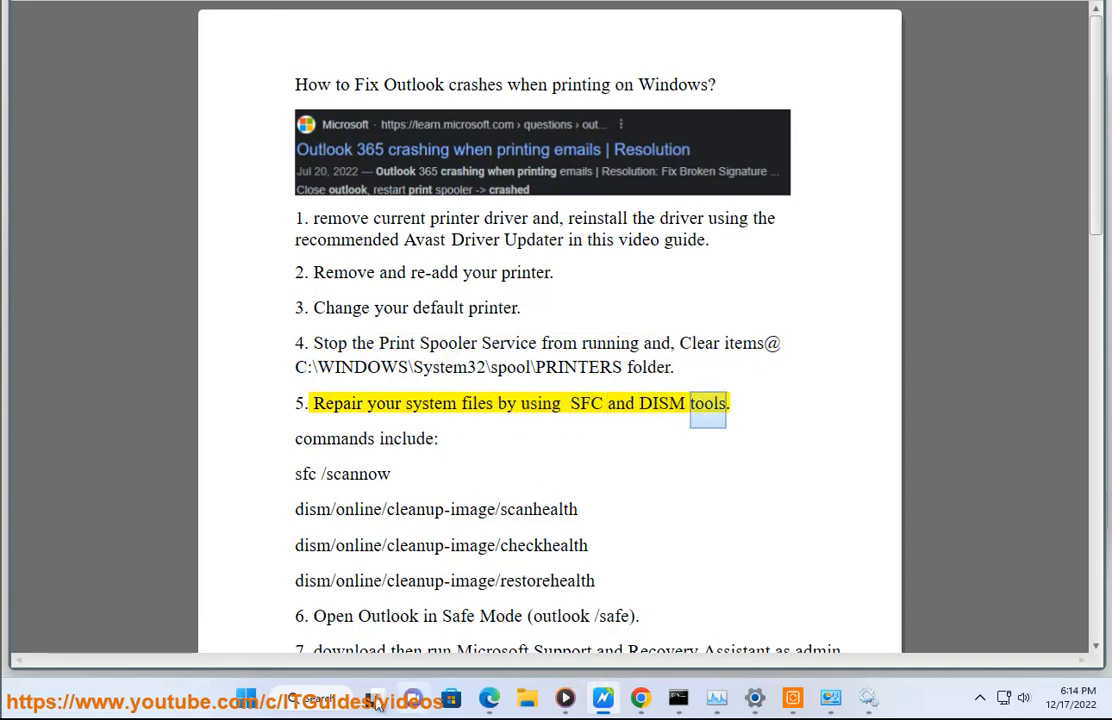
# Step: Open Command Prompt as administrator, enter SFC /SCANNOW at the prompt, and return to the guide
pyautogui.press('super')
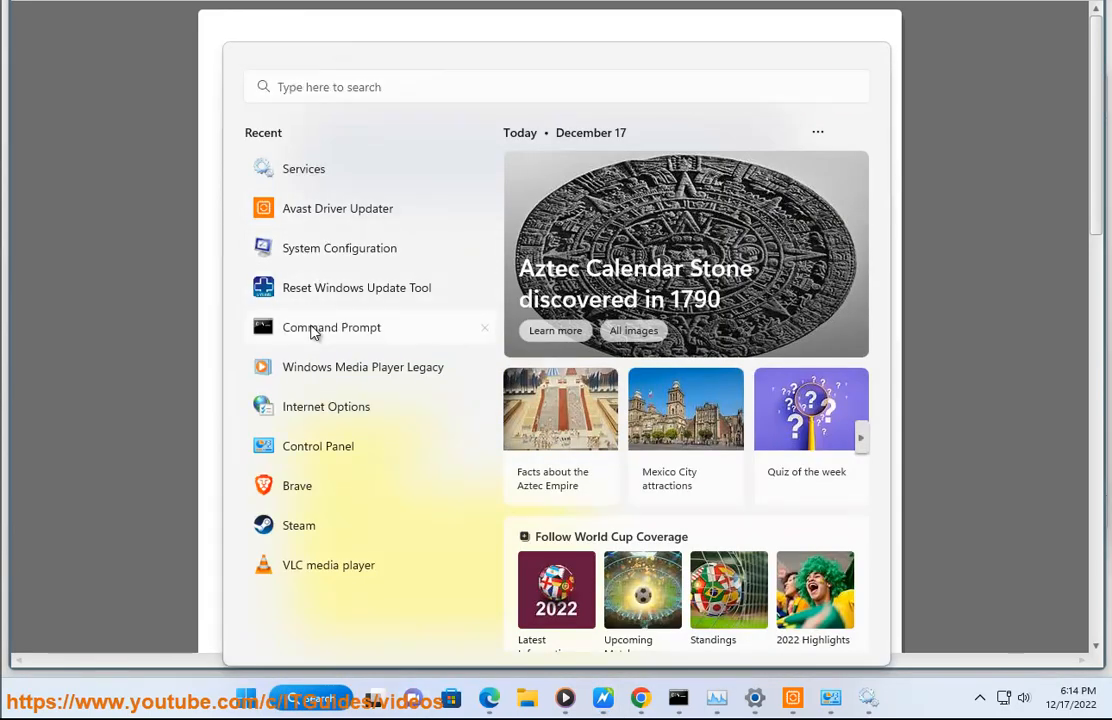
pyautogui.rightClick(312, 328)
pyautogui.click(401, 349)
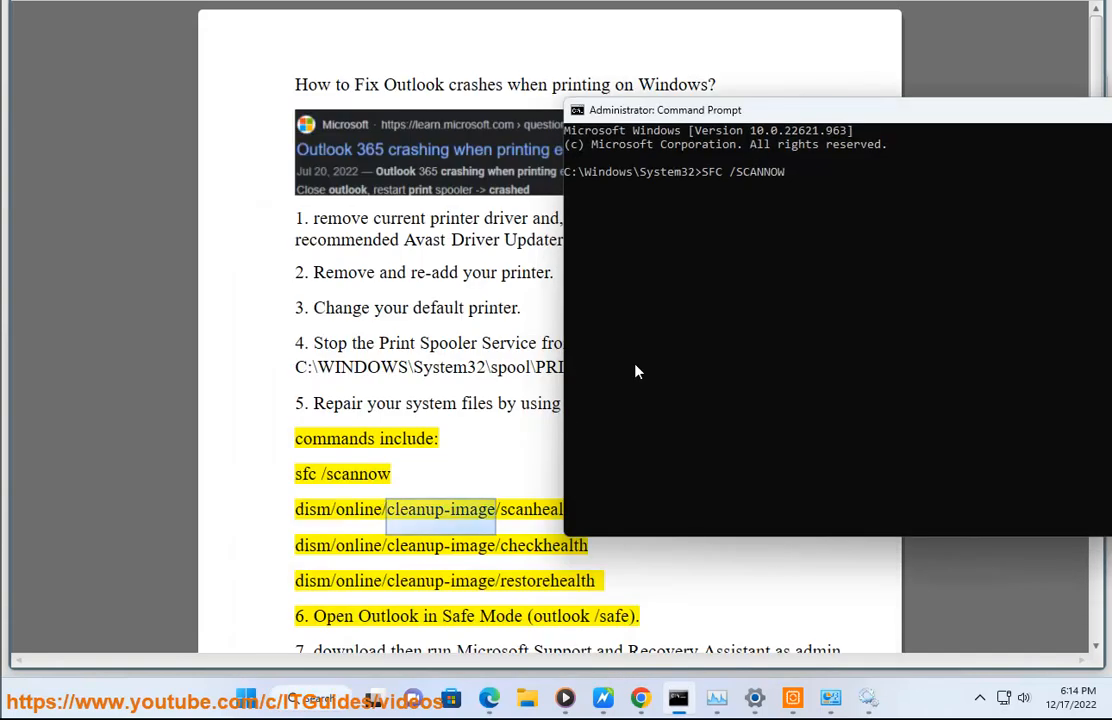
pyautogui.click(493, 457)
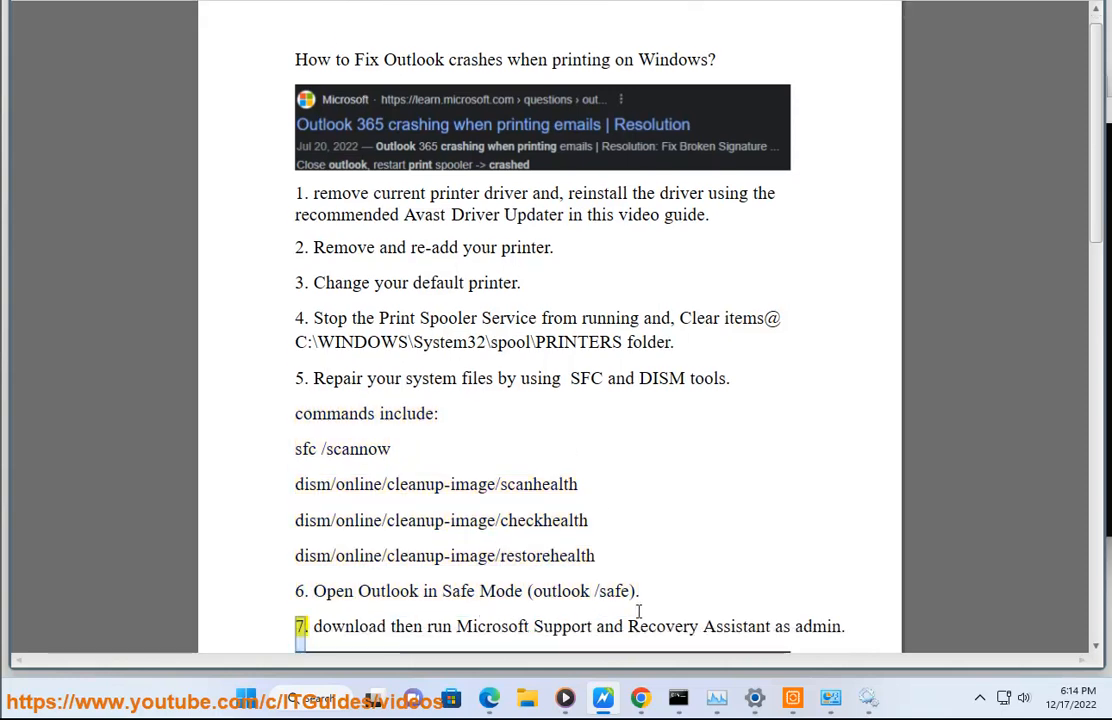
# Step: Copy outlook /safe from the guide and execute it through the Run dialog to launch Outlook in Safe Mode
pyautogui.moveTo(632, 594); pyautogui.dragTo(534, 597)
pyautogui.rightClick(540, 593)
pyautogui.click(566, 434)
pyautogui.press('super+r')
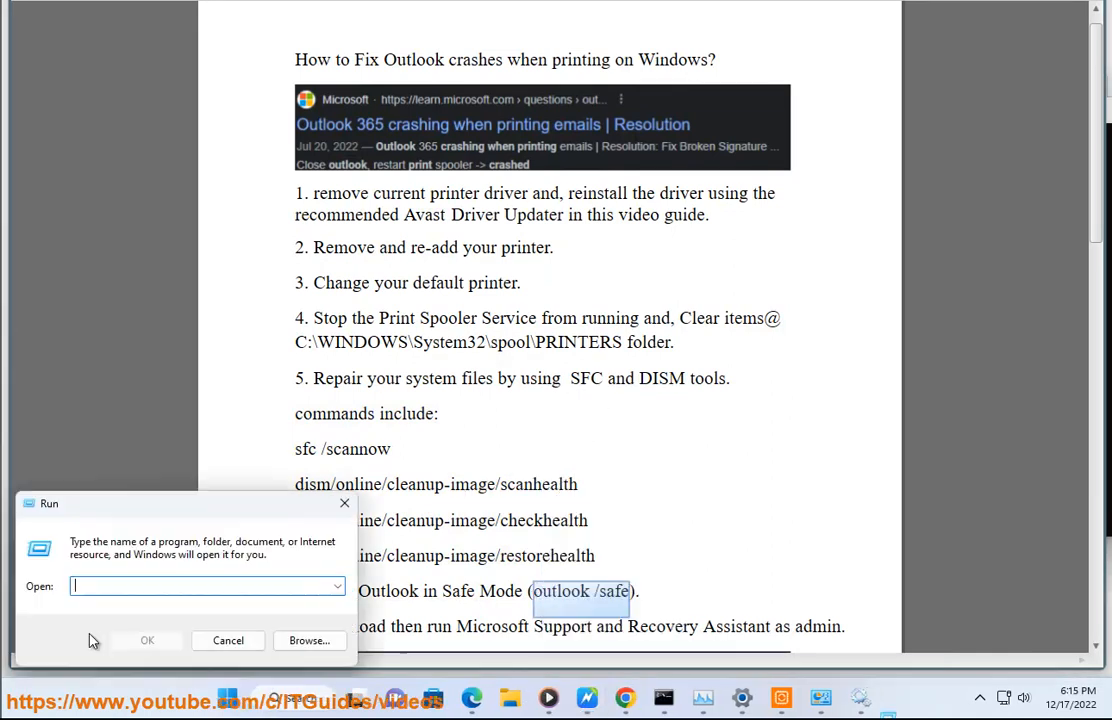
pyautogui.hotkey('ctrl', 'v')
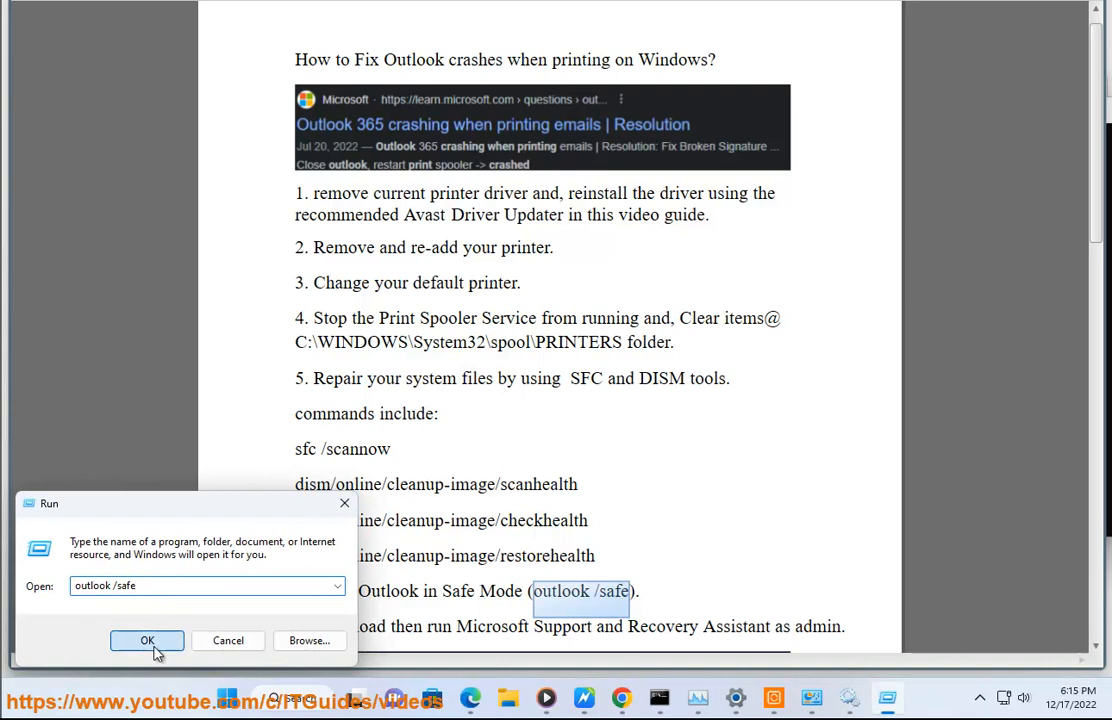
pyautogui.click(147, 641)
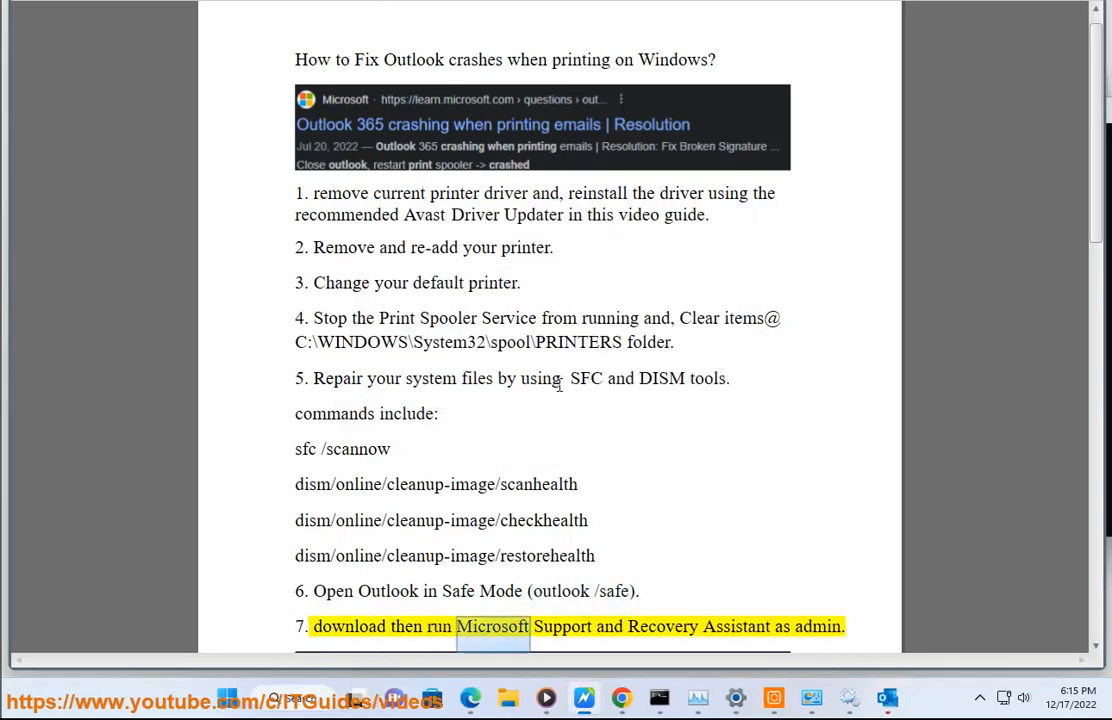
# Step: Copy Microsoft Support and Recovery Assistant from the guide, search Google for it in Chrome, and close the Settings and Extensions tabs
pyautogui.scroll(-3, 650, 520)
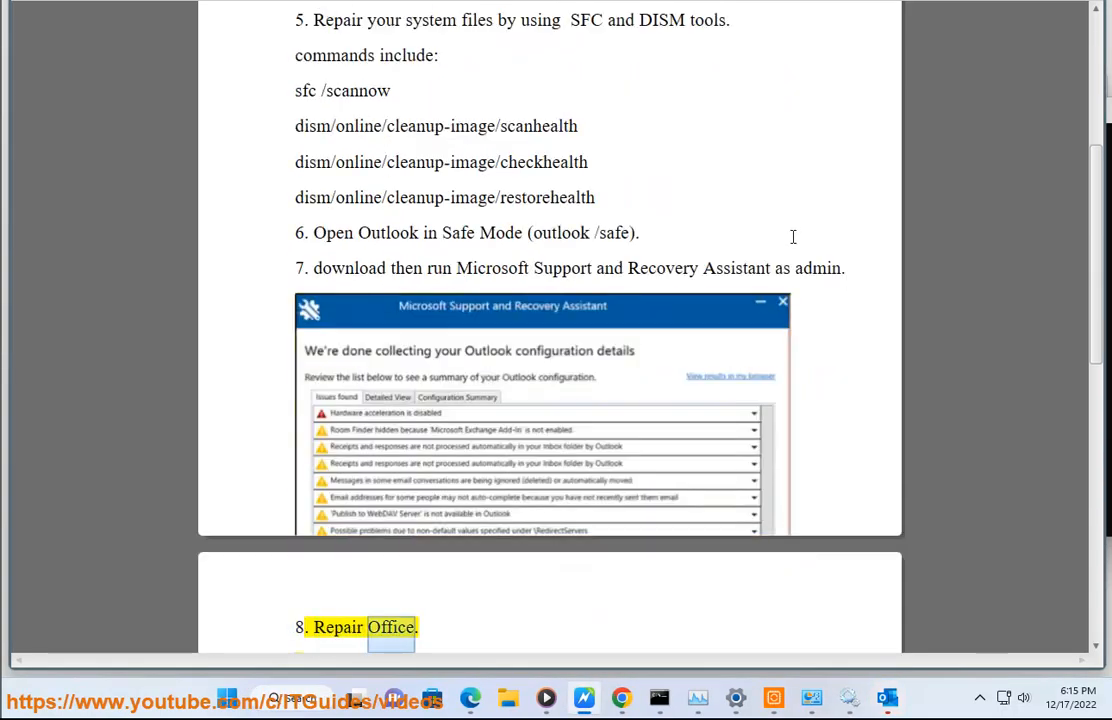
pyautogui.moveTo(771, 231); pyautogui.dragTo(466, 233)
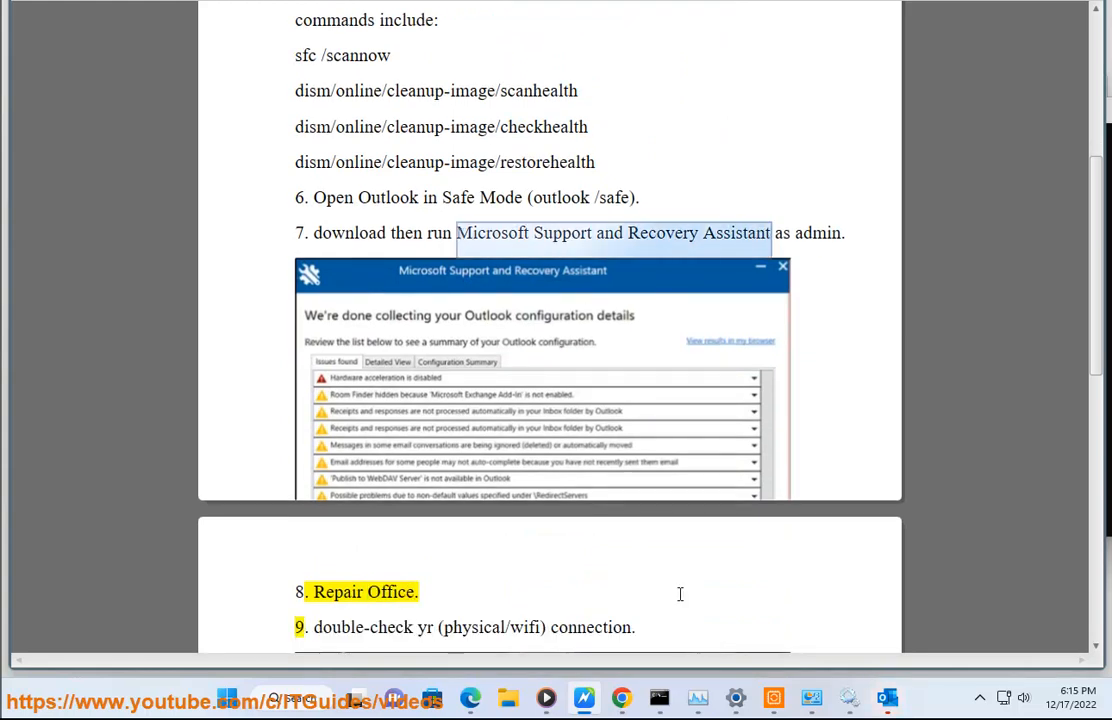
pyautogui.click(620, 695)
pyautogui.tripleClick(401, 100)
pyautogui.hotkey('ctrl', 'v')
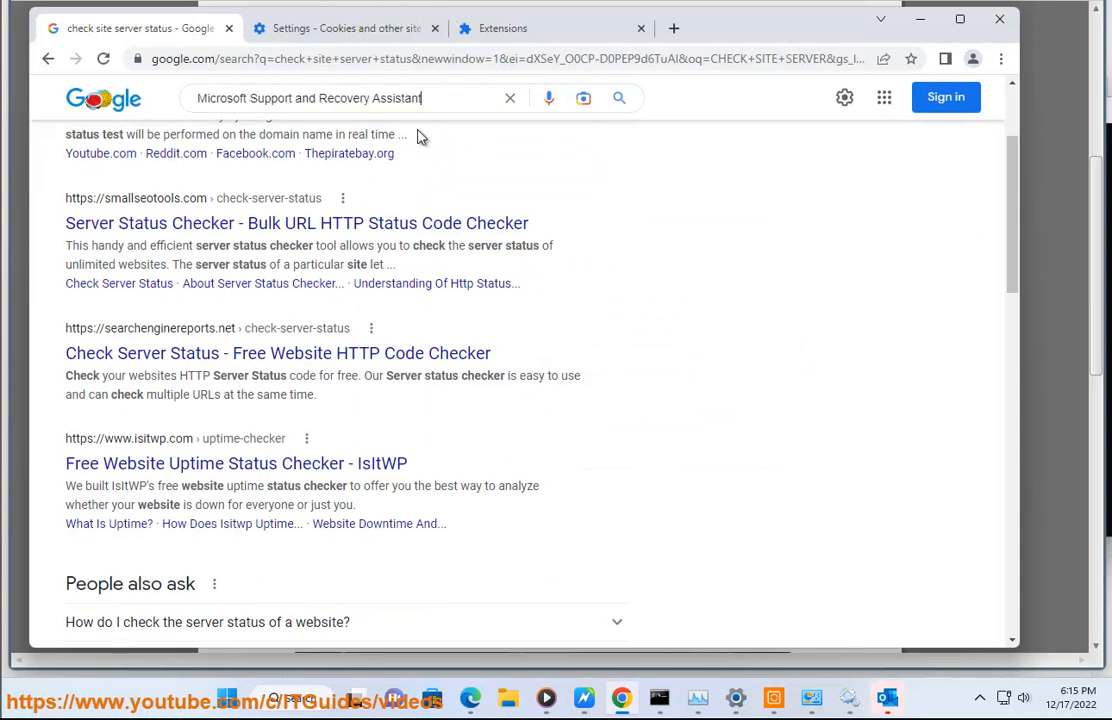
pyautogui.click(435, 28)
pyautogui.click(435, 28)
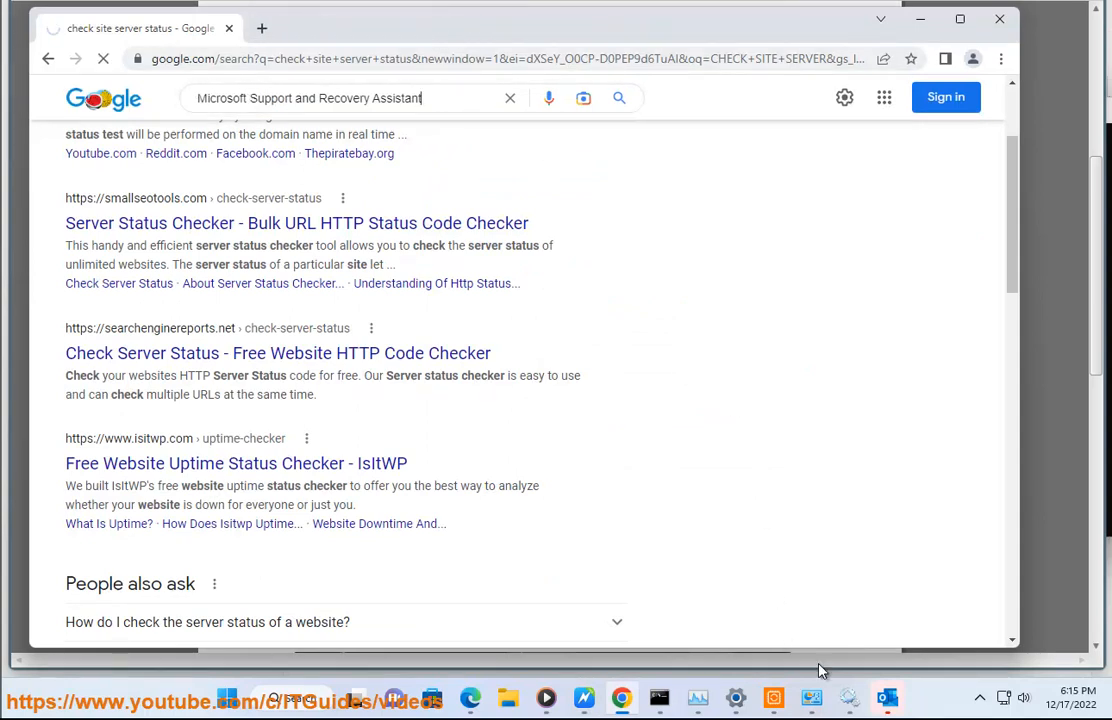
# Step: Expand the options in Choose Profile, accept the Outlook profile, dismiss the email account setup, and minimize the browser to return to the guide
pyautogui.click(578, 292)
pyautogui.click(578, 292)
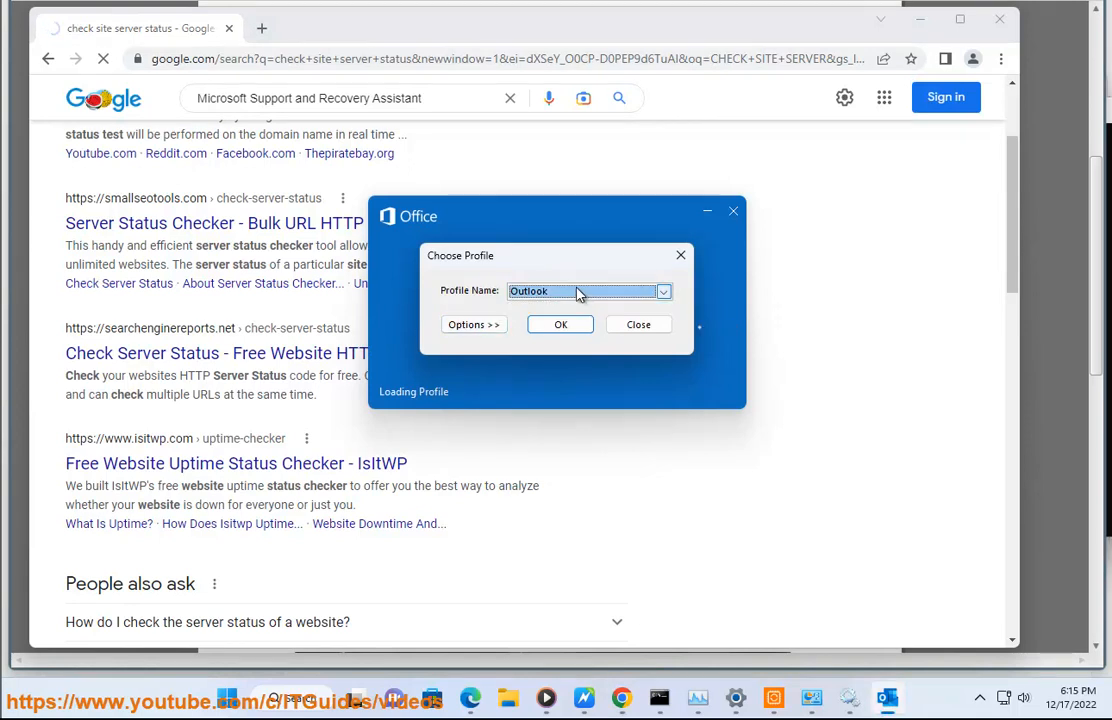
pyautogui.click(493, 325)
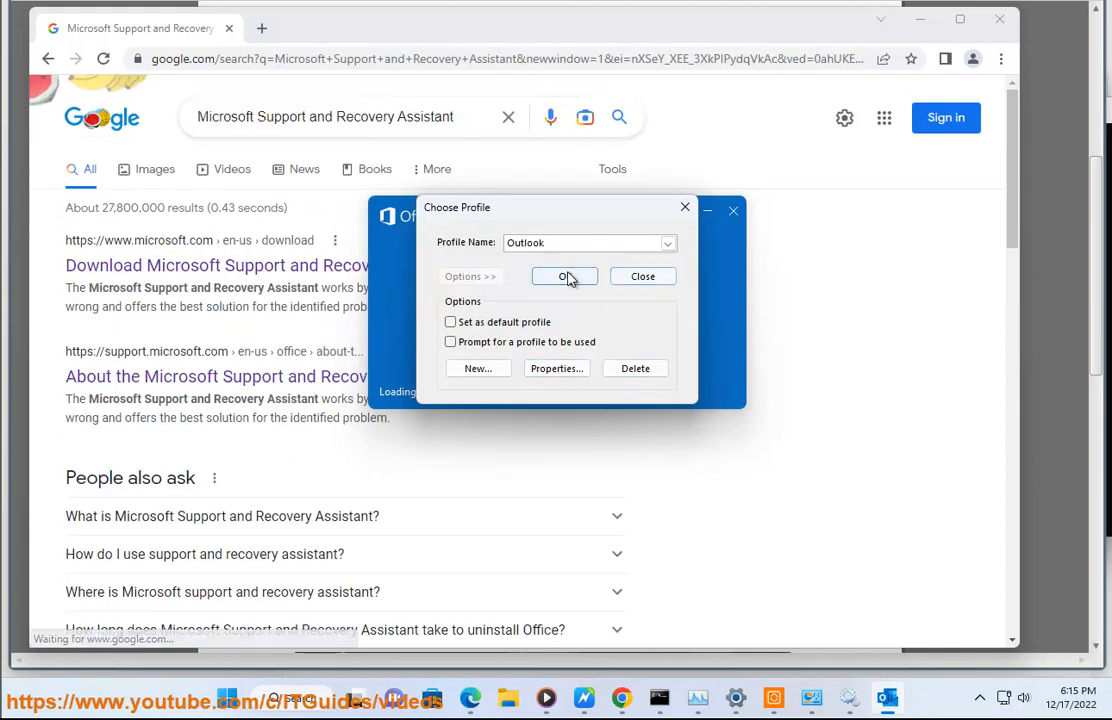
pyautogui.click(569, 277)
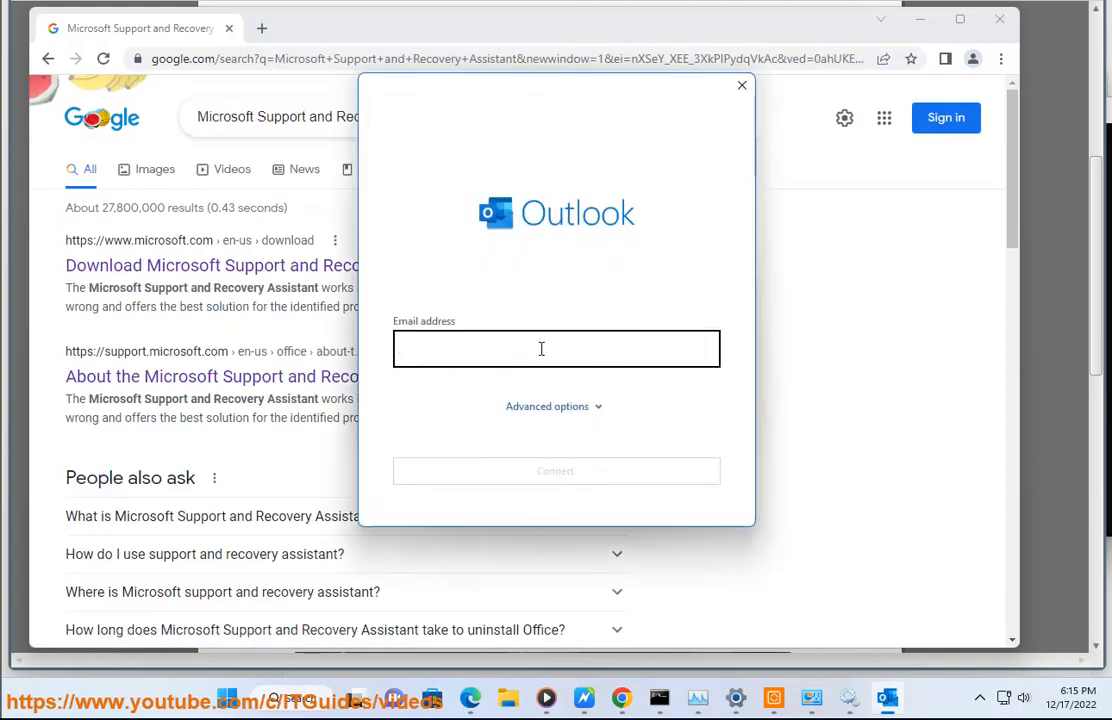
pyautogui.click(741, 86)
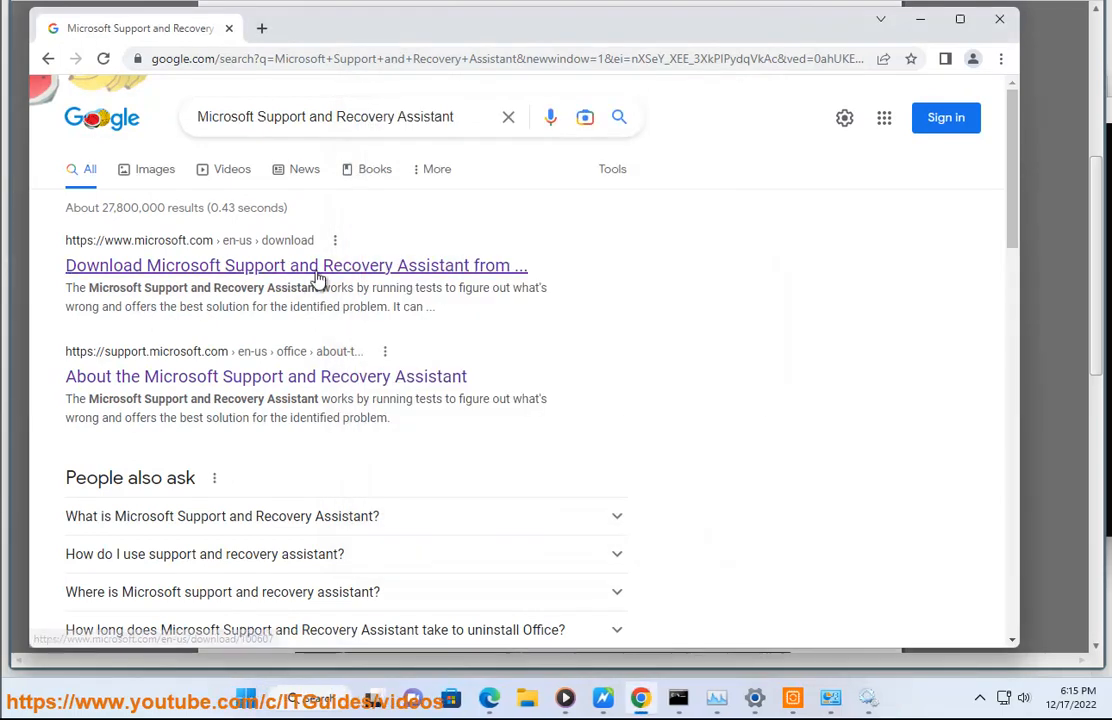
pyautogui.click(921, 21)
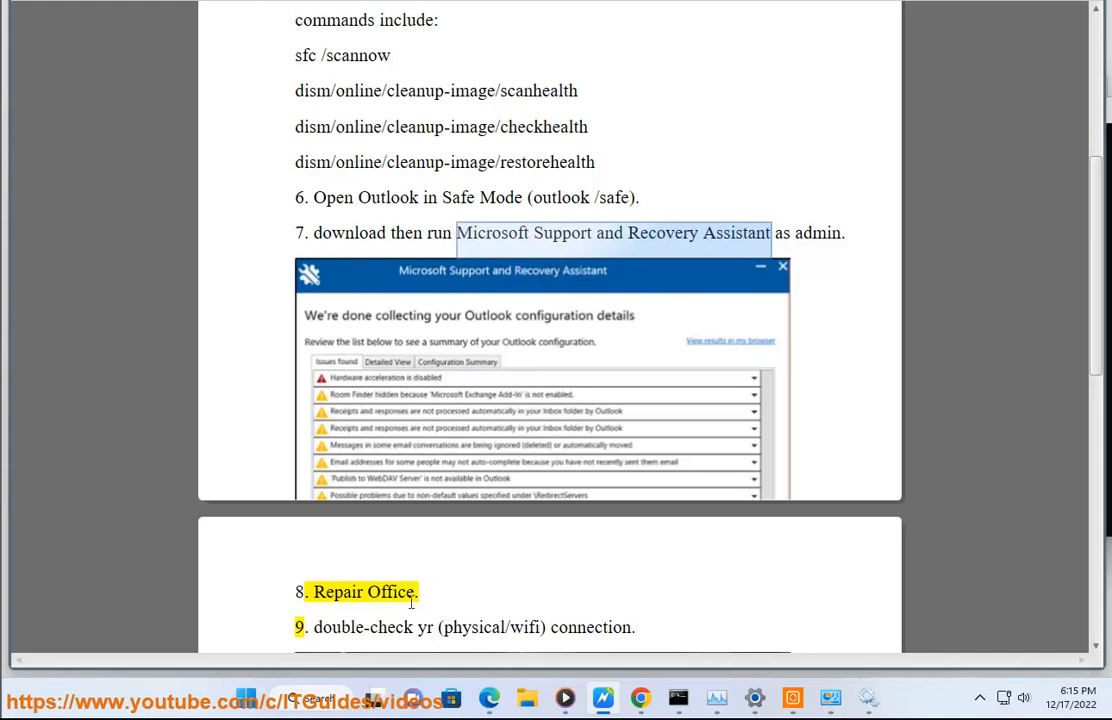
# Step: Open the list of installed programs in Control Panel's Programs and Features for the guide's Repair Office item
pyautogui.doubleClick(341, 594)
pyautogui.click(826, 702)
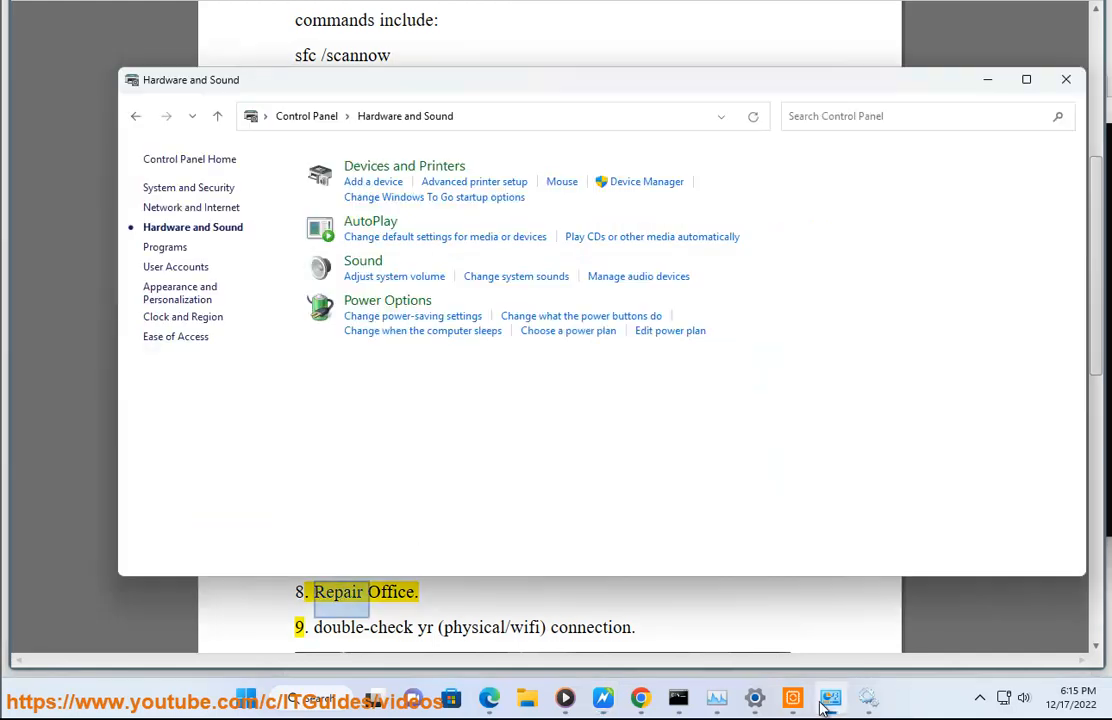
pyautogui.click(307, 117)
pyautogui.click(869, 115)
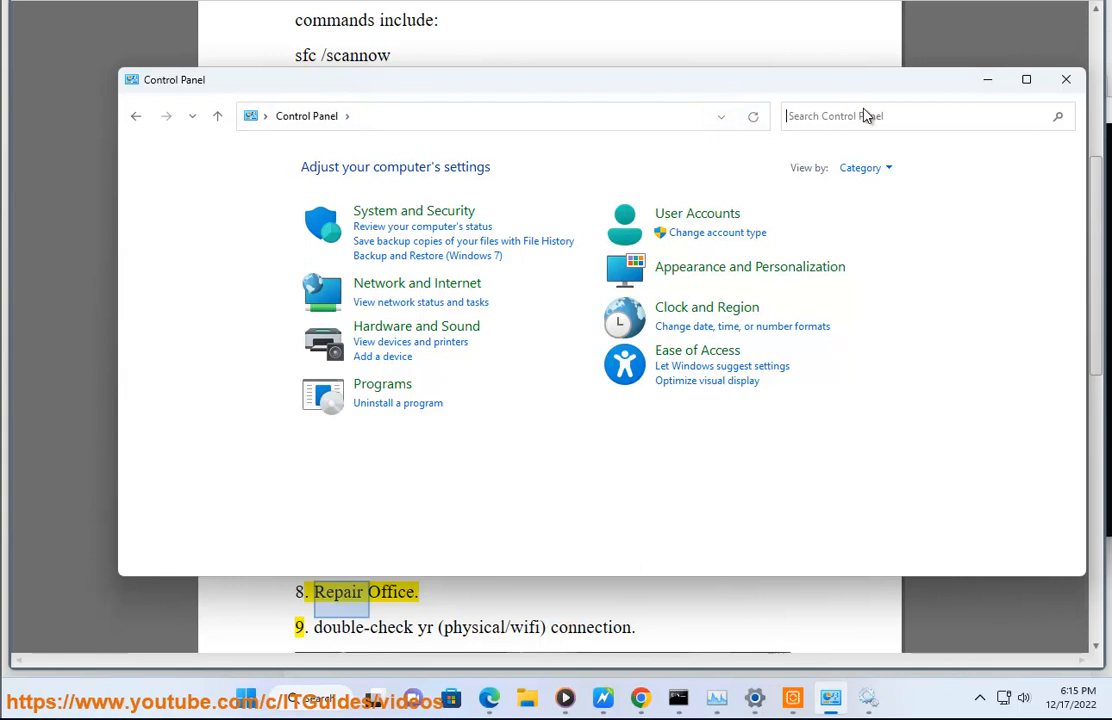
pyautogui.click(436, 412)
pyautogui.click(434, 404)
pyautogui.click(423, 469)
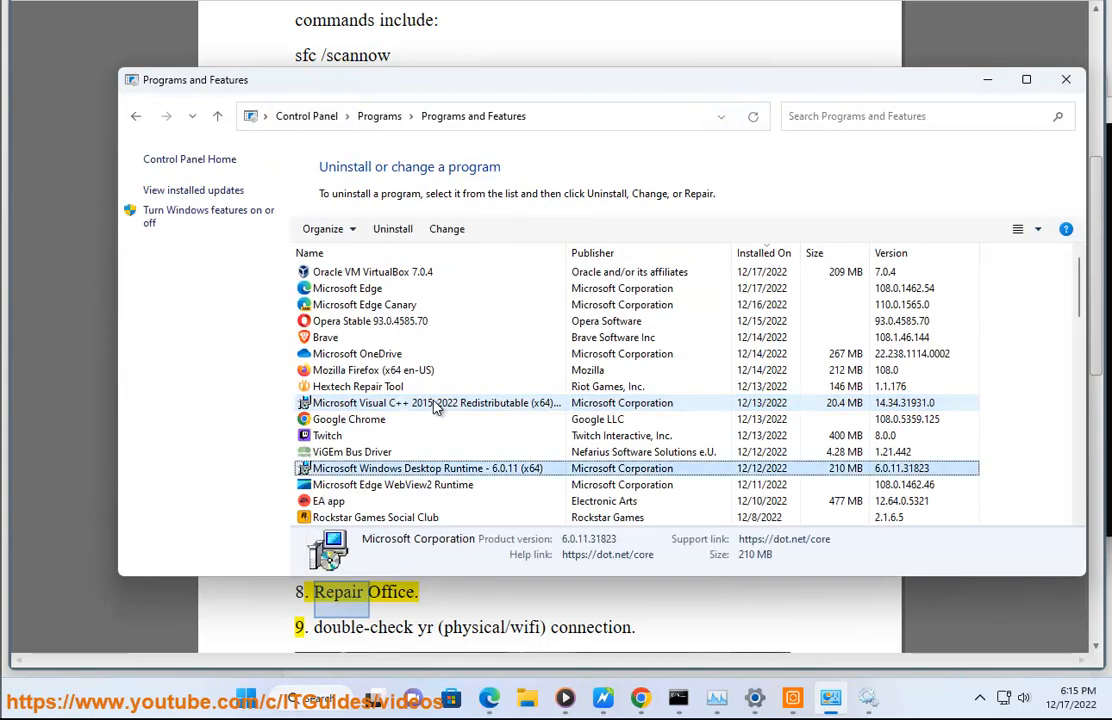
# Step: Find Microsoft 365 Apps for enterprise - en-us among the installed programs and start changing it to bring up the Office repair choices
pyautogui.press('m')
pyautogui.press('m')
pyautogui.press('m')
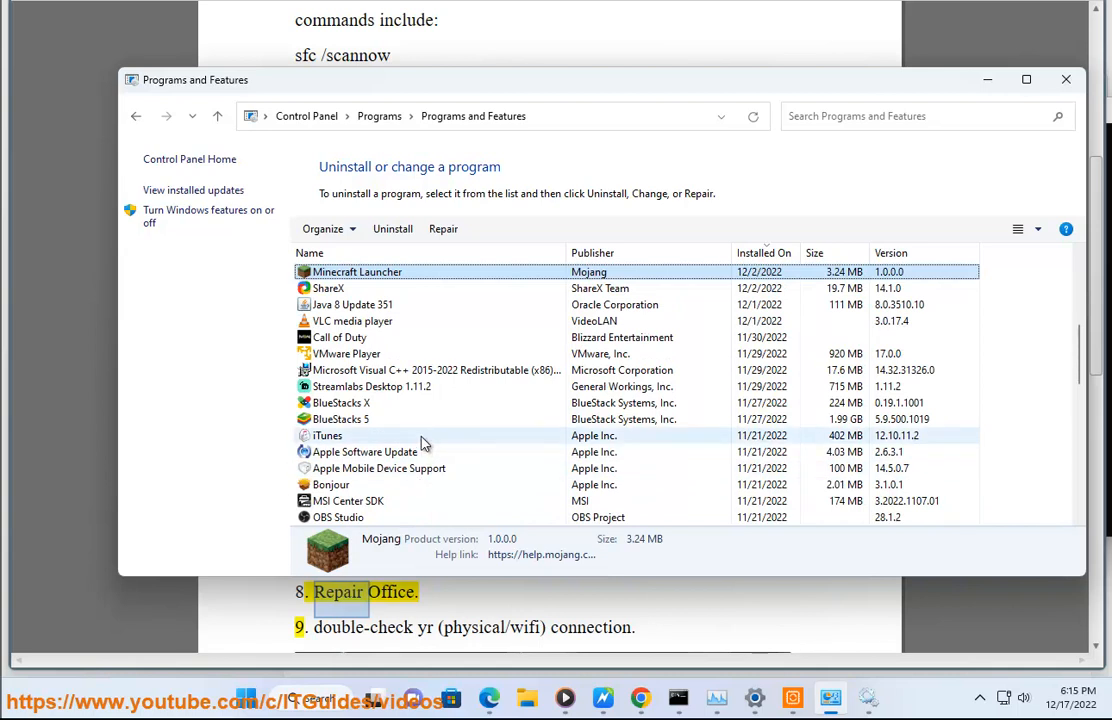
pyautogui.press('m')
pyautogui.press('m')
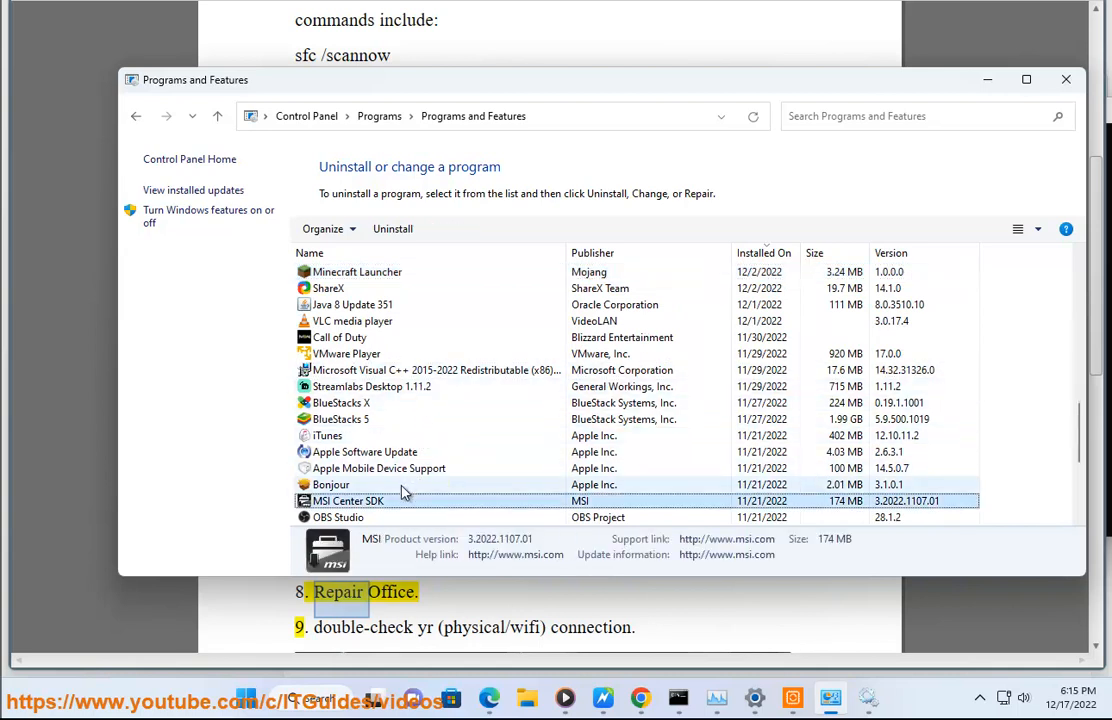
pyautogui.click(420, 305)
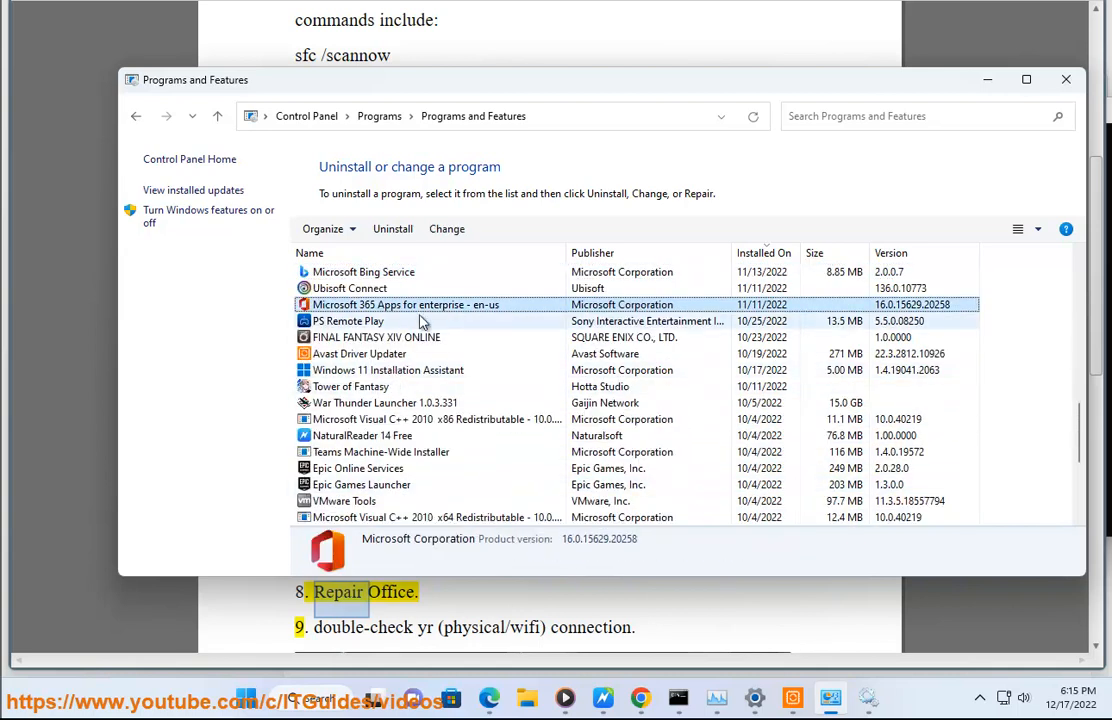
pyautogui.click(447, 228)
pyautogui.click(461, 449)
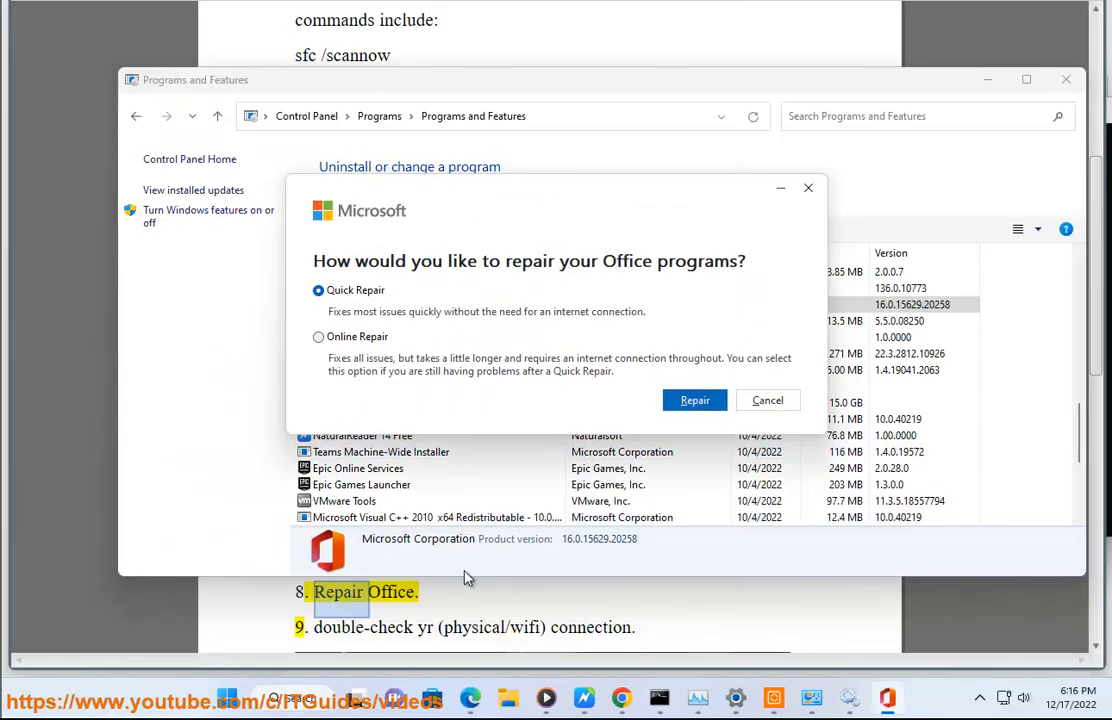
# Step: Switch to Windows Settings, open the Installed apps list, and search it for OFF to locate Office
pyautogui.click(736, 697)
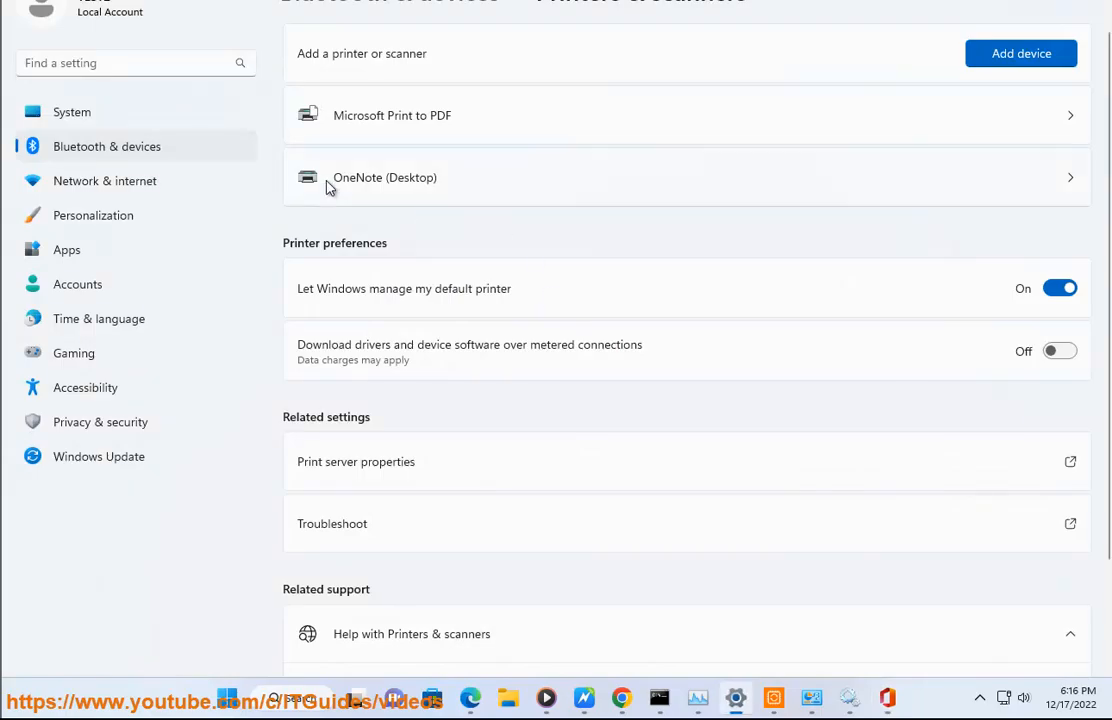
pyautogui.click(138, 252)
pyautogui.click(397, 65)
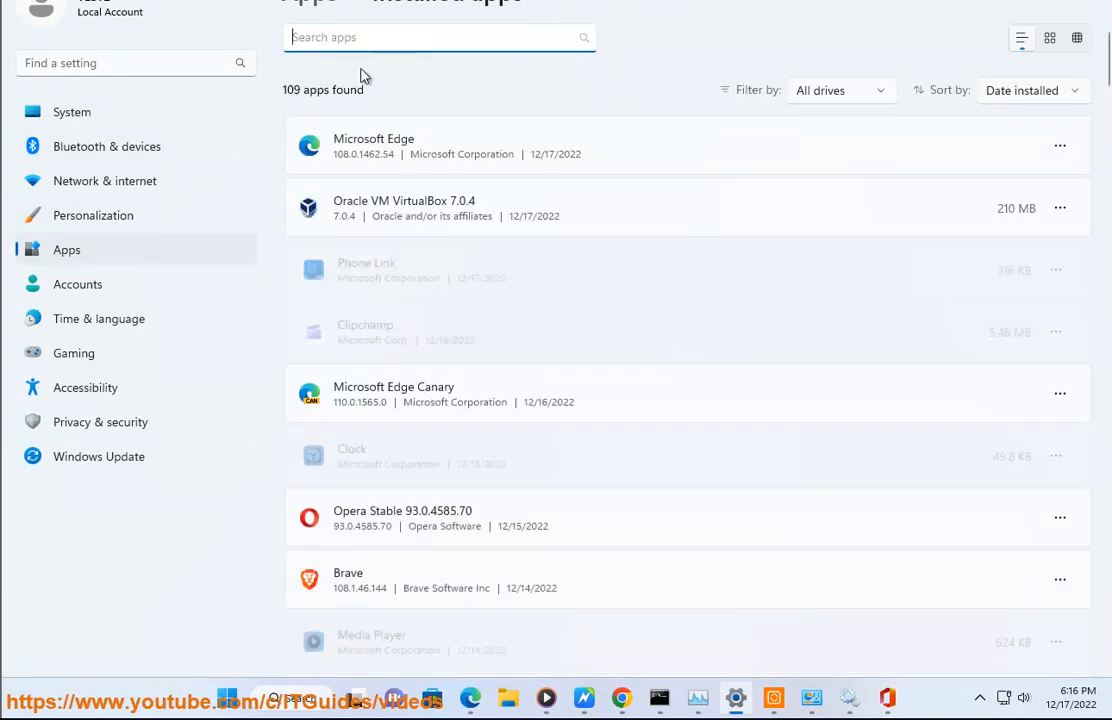
pyautogui.write('OU')
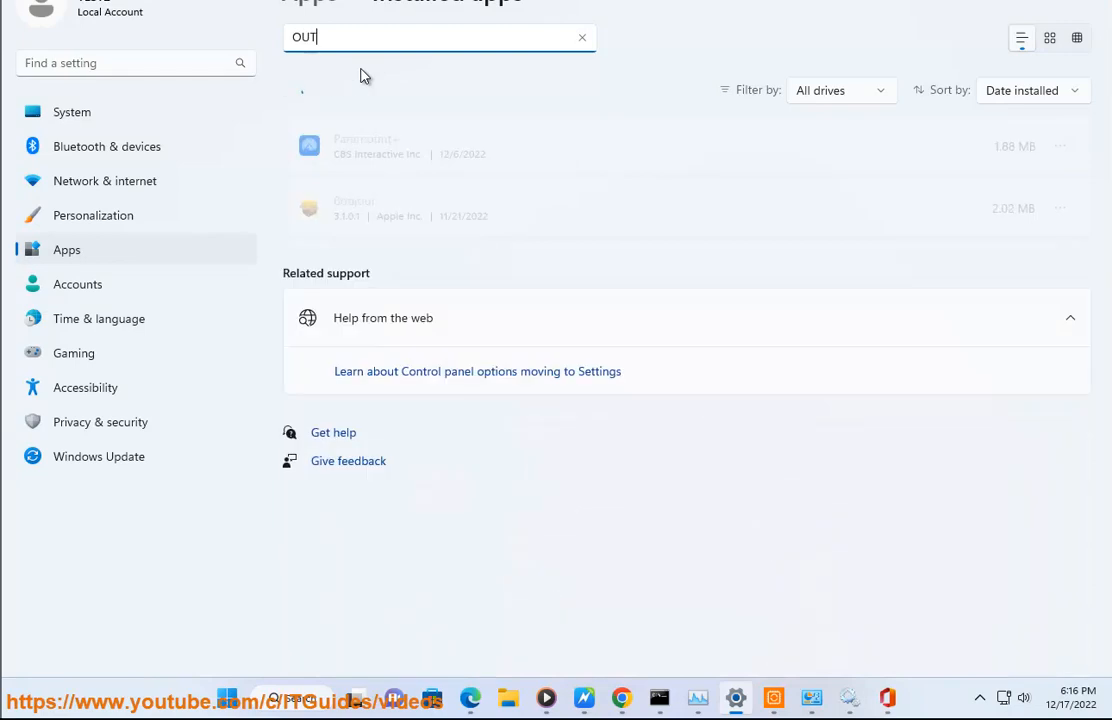
pyautogui.press('BackSpace')
pyautogui.write('FF')
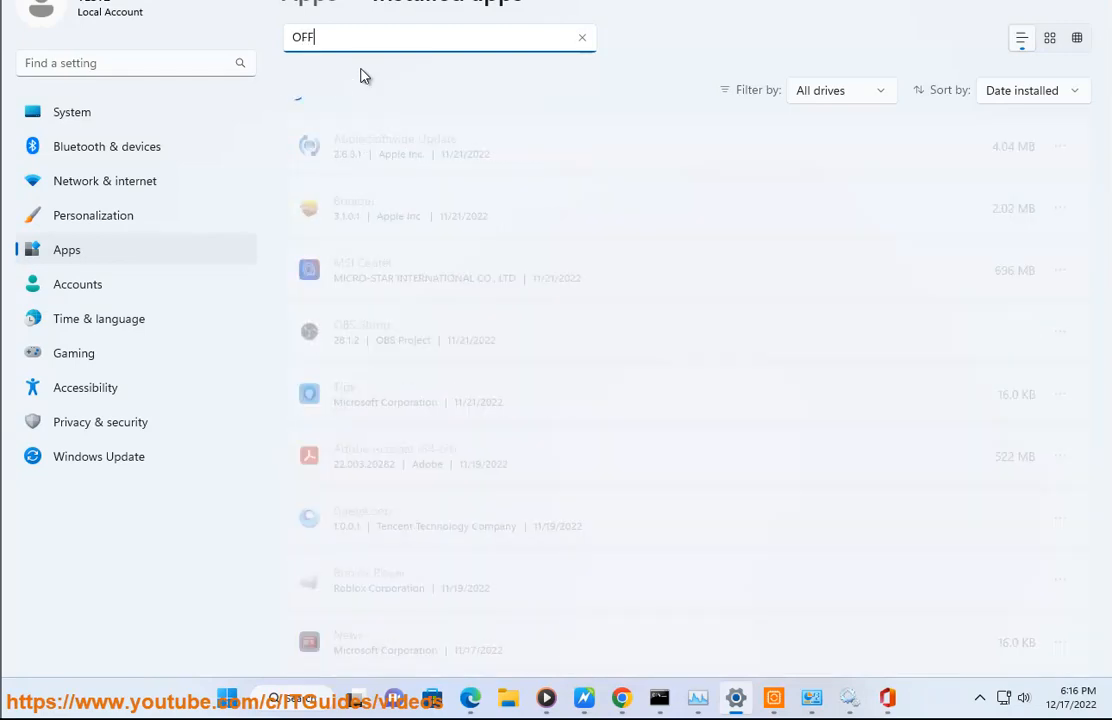
# Step: Open the advanced options of the Office app, view its Repair and Reset choices, and return to the guide
pyautogui.click(1061, 147)
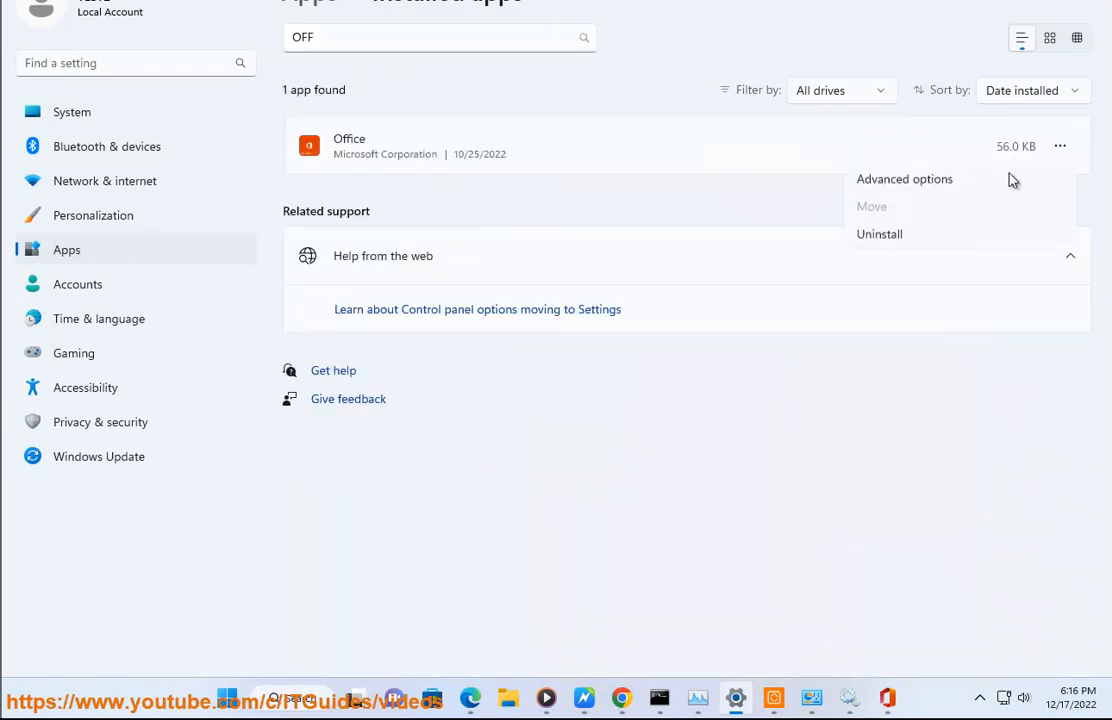
pyautogui.click(931, 185)
pyautogui.scroll(-5, 423, 347)
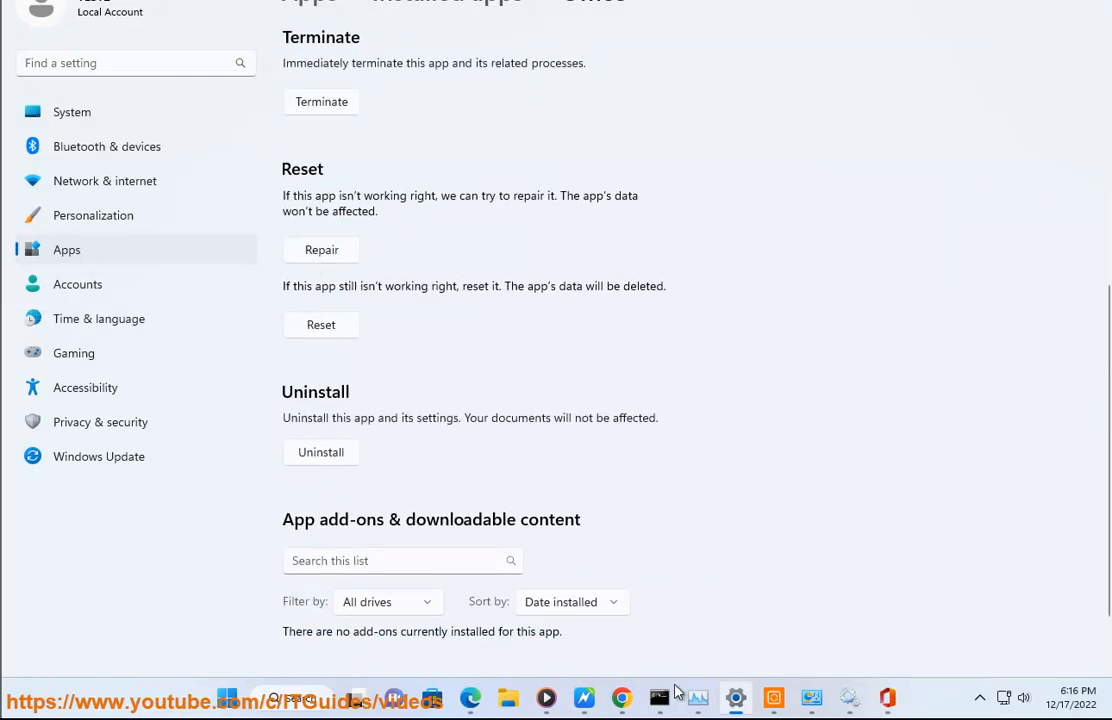
pyautogui.click(586, 700)
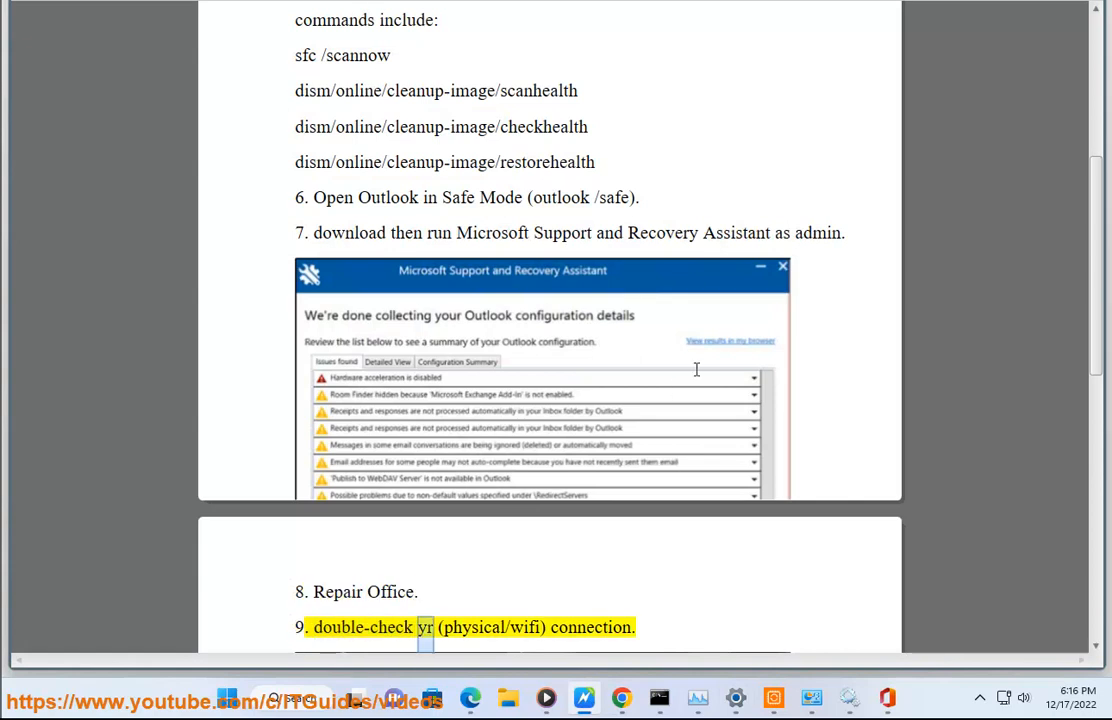
# Step: For the guide's item on printing from the file manager, switch to Chrome and search Google for a PDF sample
pyautogui.scroll(-3, 725, 487)
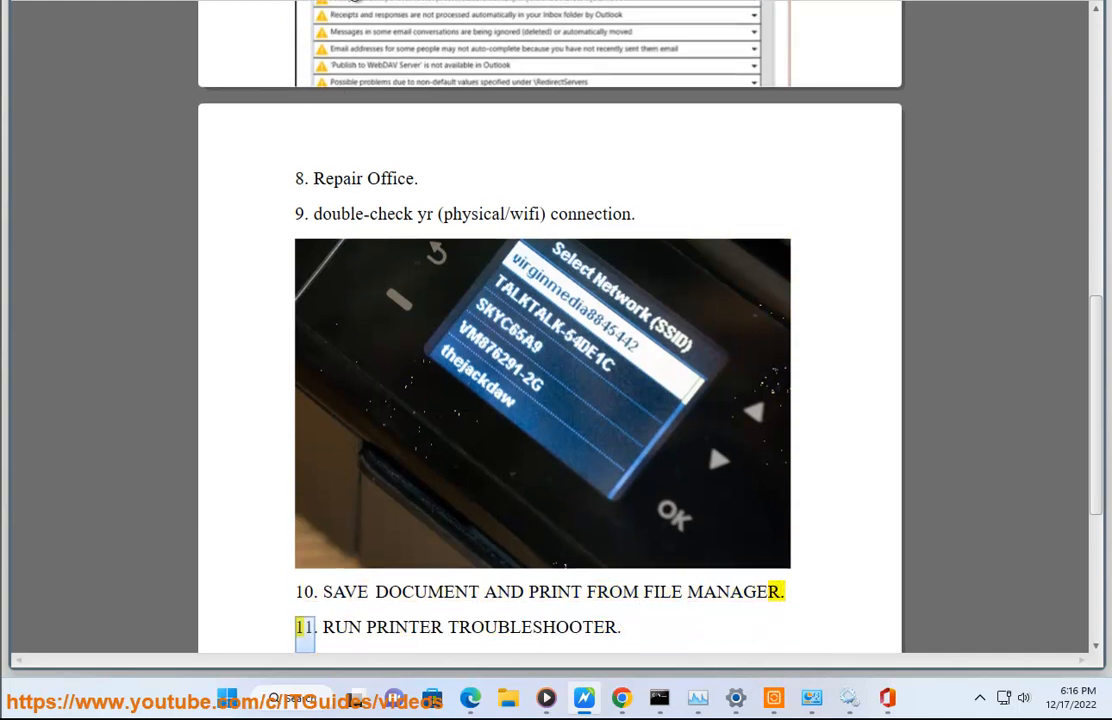
pyautogui.moveTo(393, 600); pyautogui.dragTo(600, 600)
pyautogui.click(622, 698)
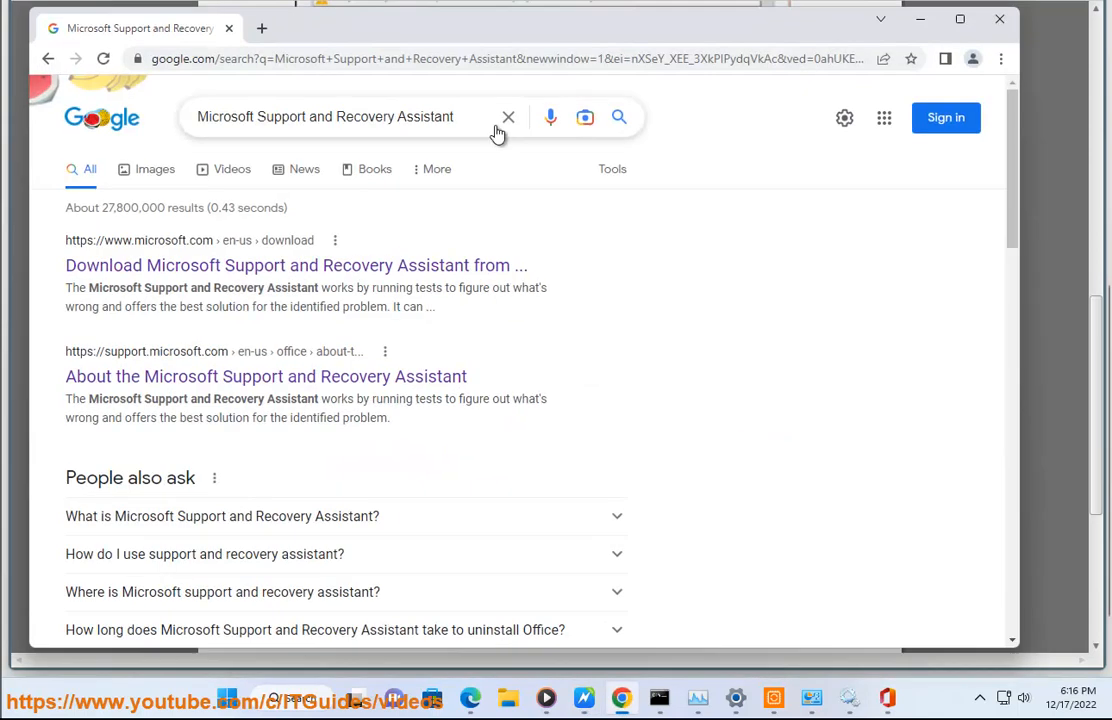
pyautogui.moveTo(477, 119); pyautogui.dragTo(141, 124)
pyautogui.write('PDF SAME')
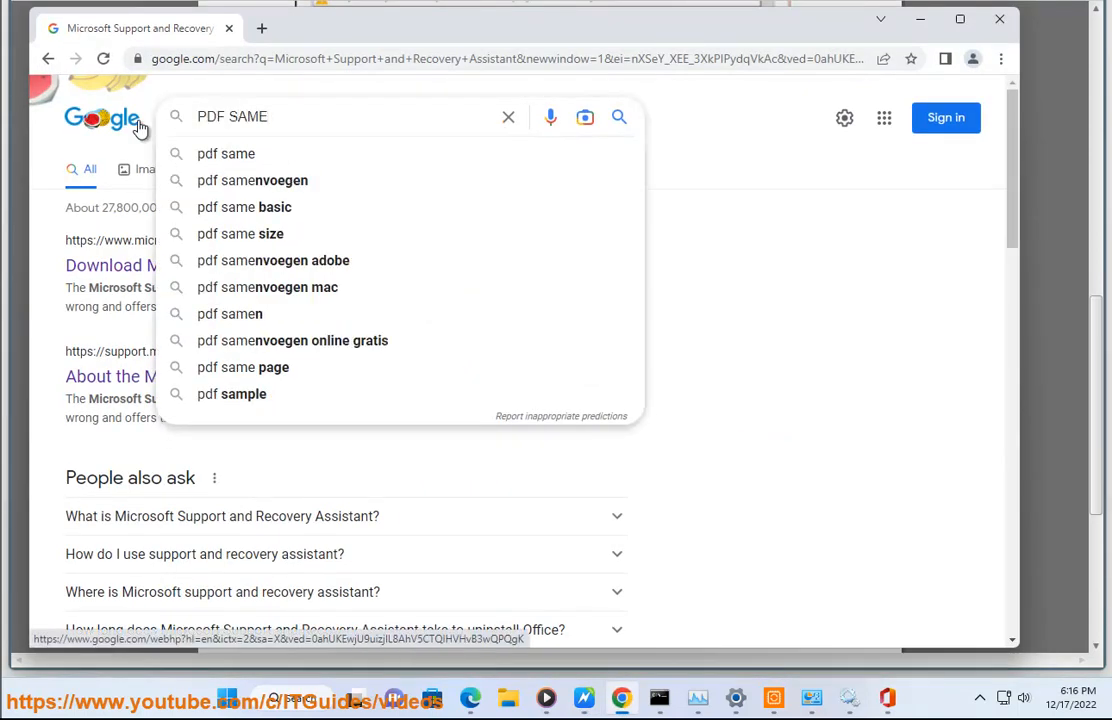
pyautogui.press('Down')
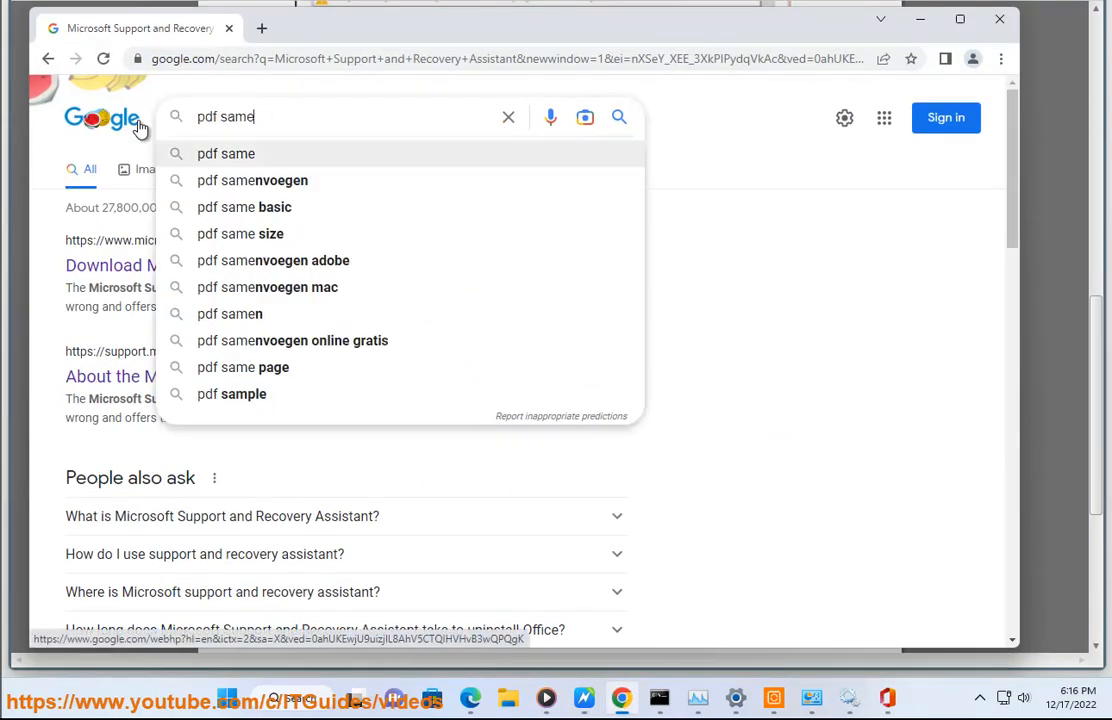
pyautogui.press('BackSpace')
pyautogui.write('PLE')
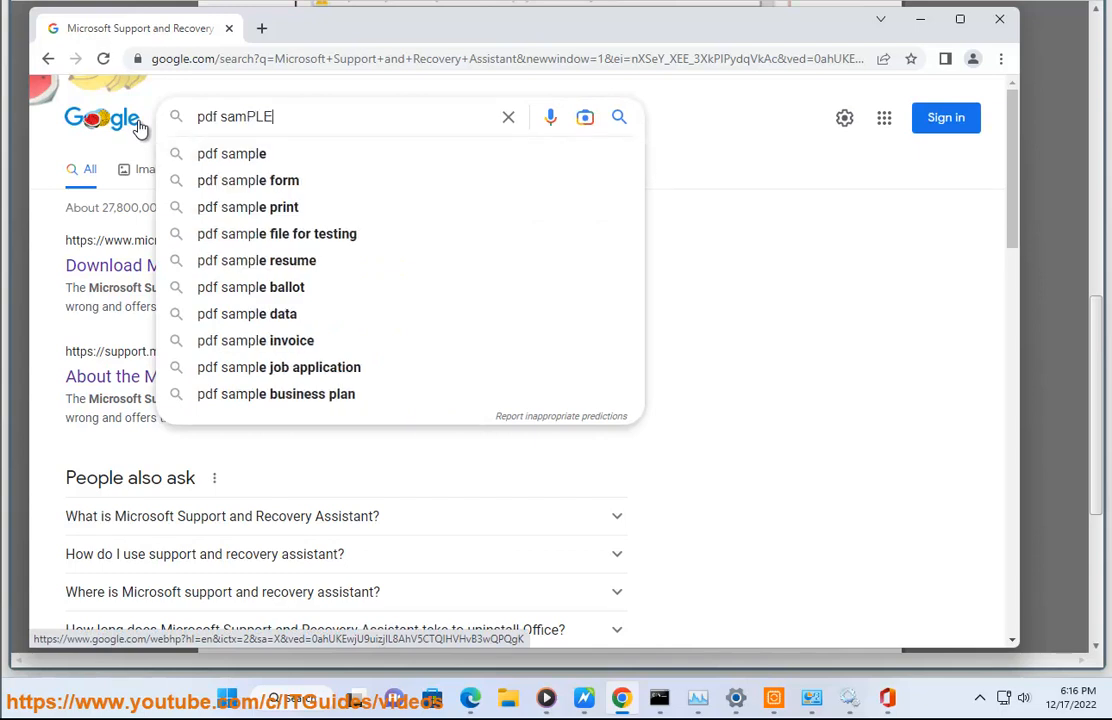
pyautogui.press('Return')
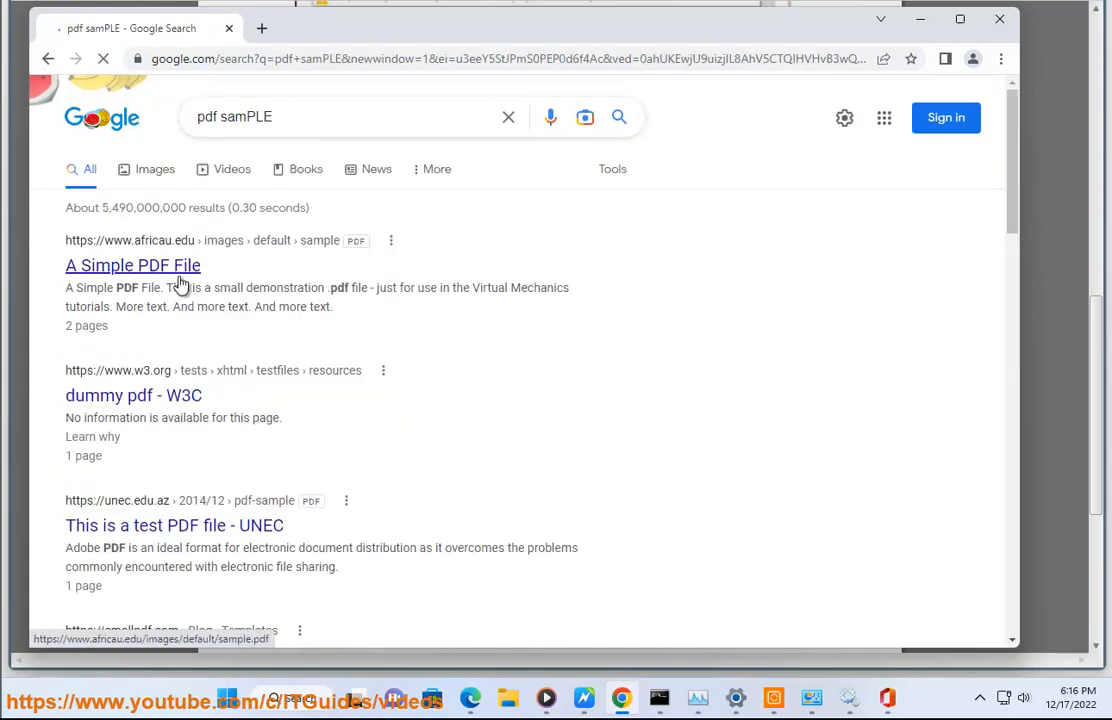
# Step: Open the search result A Simple PDF File in a new browser tab and switch to it
pyautogui.rightClick(177, 270)
pyautogui.click(190, 279)
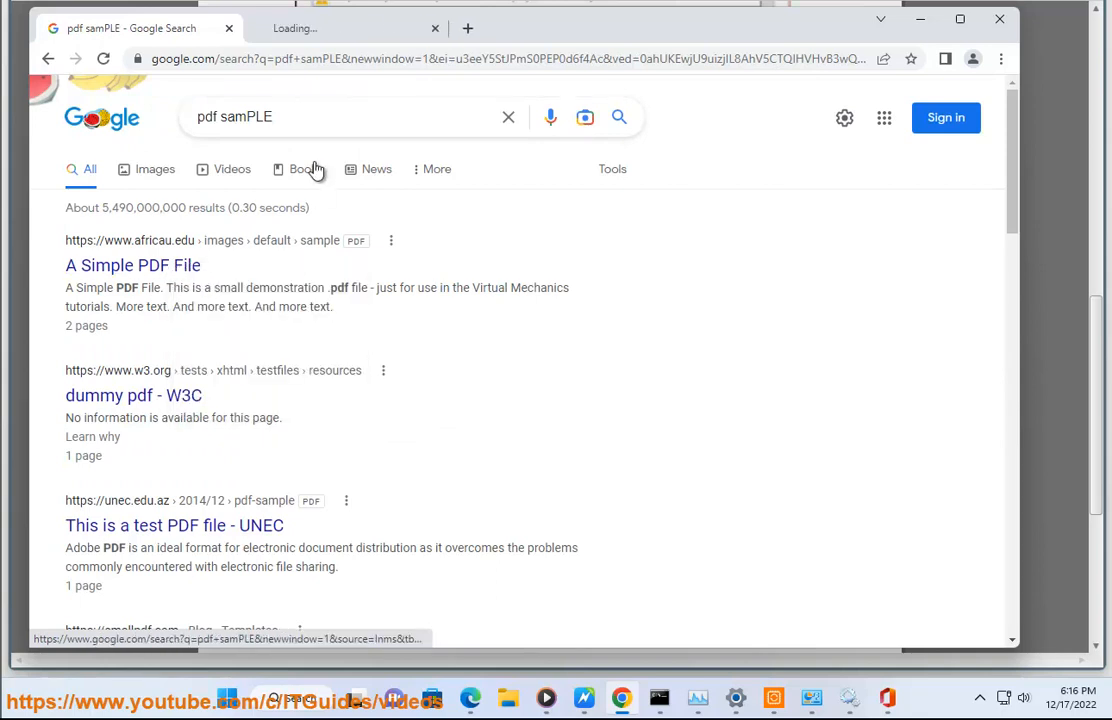
pyautogui.click(312, 29)
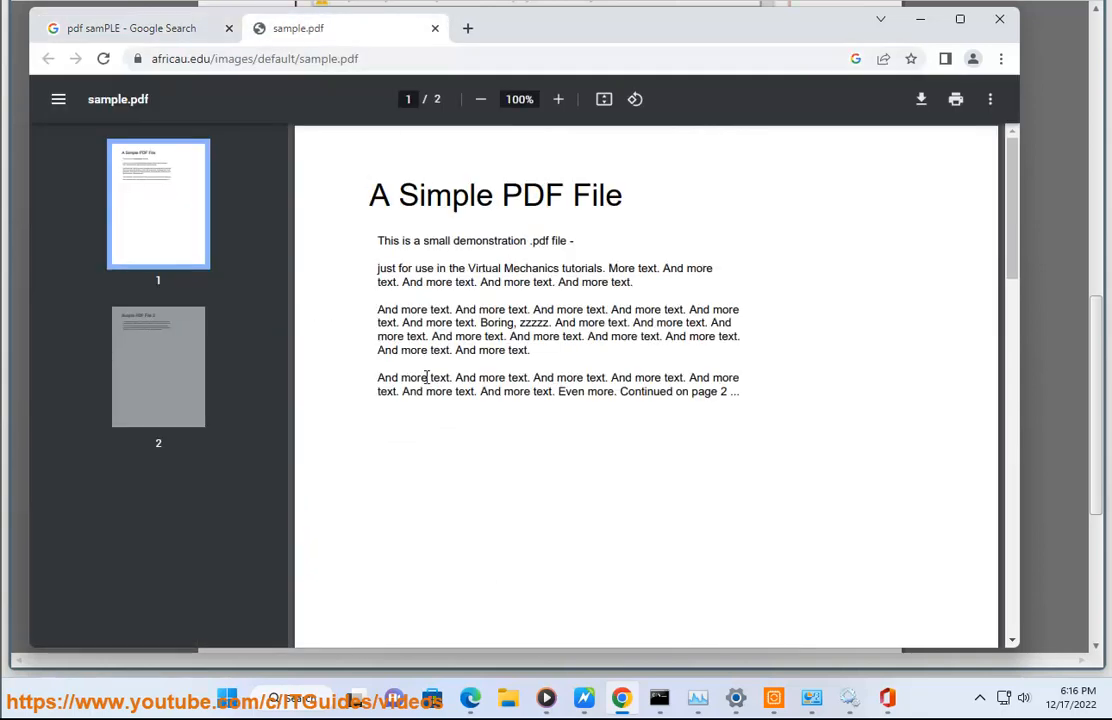
# Step: Download the PDF as sample.pdf into the Documents folder and close its browser tab
pyautogui.click(922, 100)
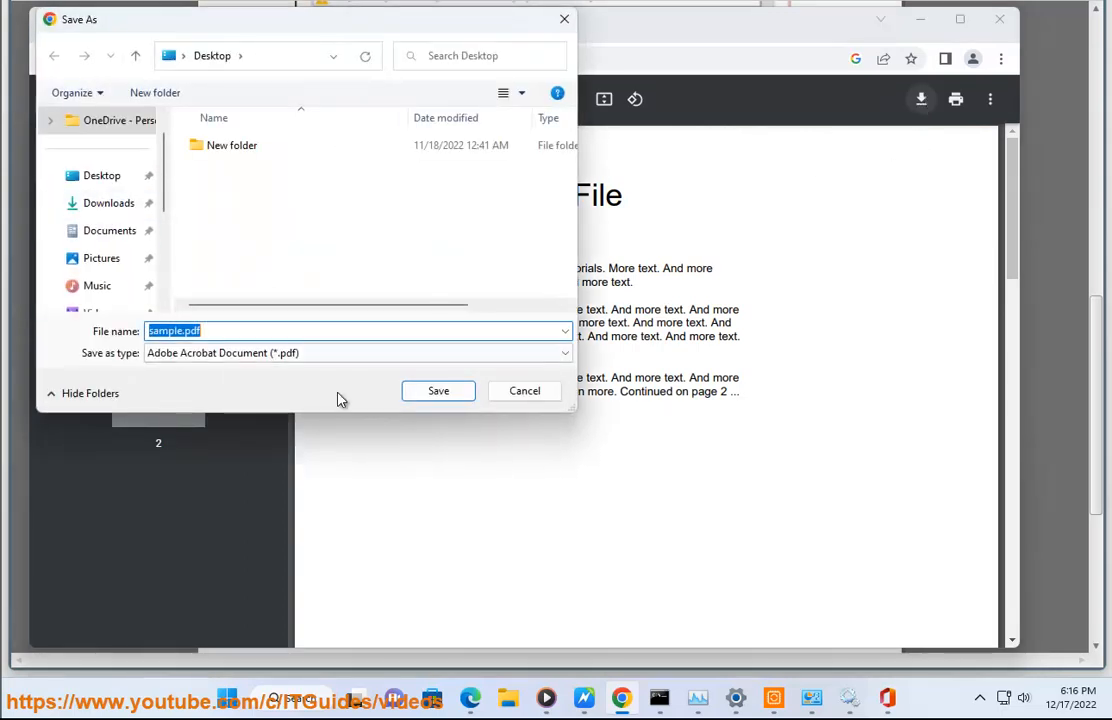
pyautogui.moveTo(440, 394); pyautogui.dragTo(112, 222)
pyautogui.click(72, 233)
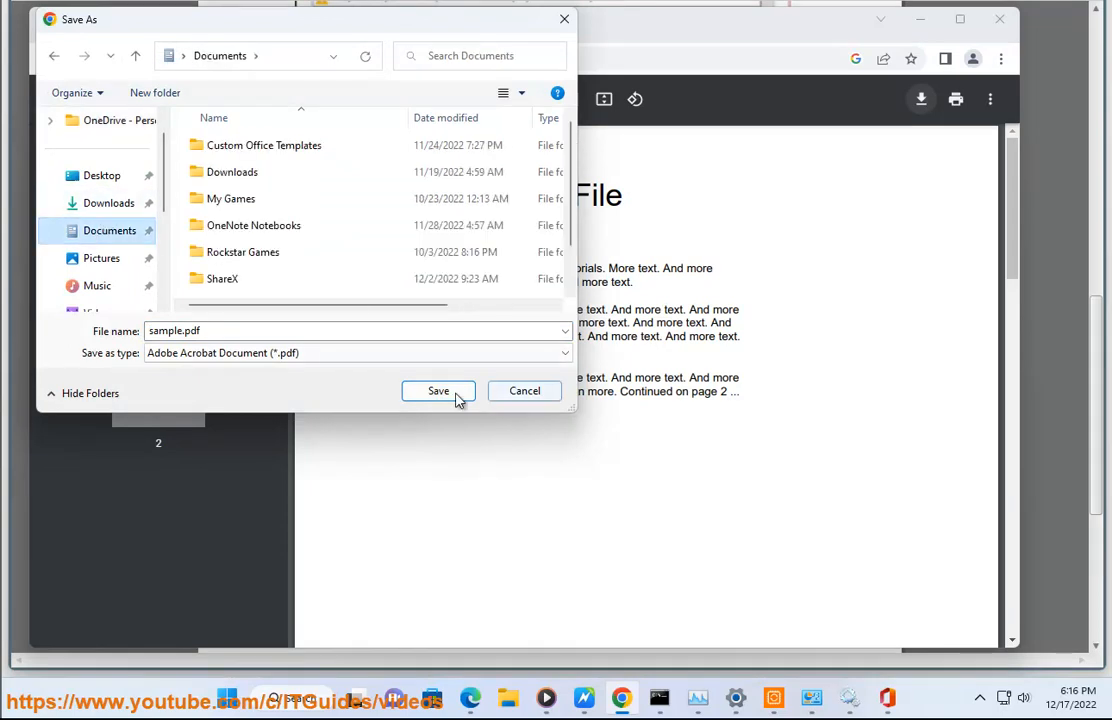
pyautogui.click(465, 393)
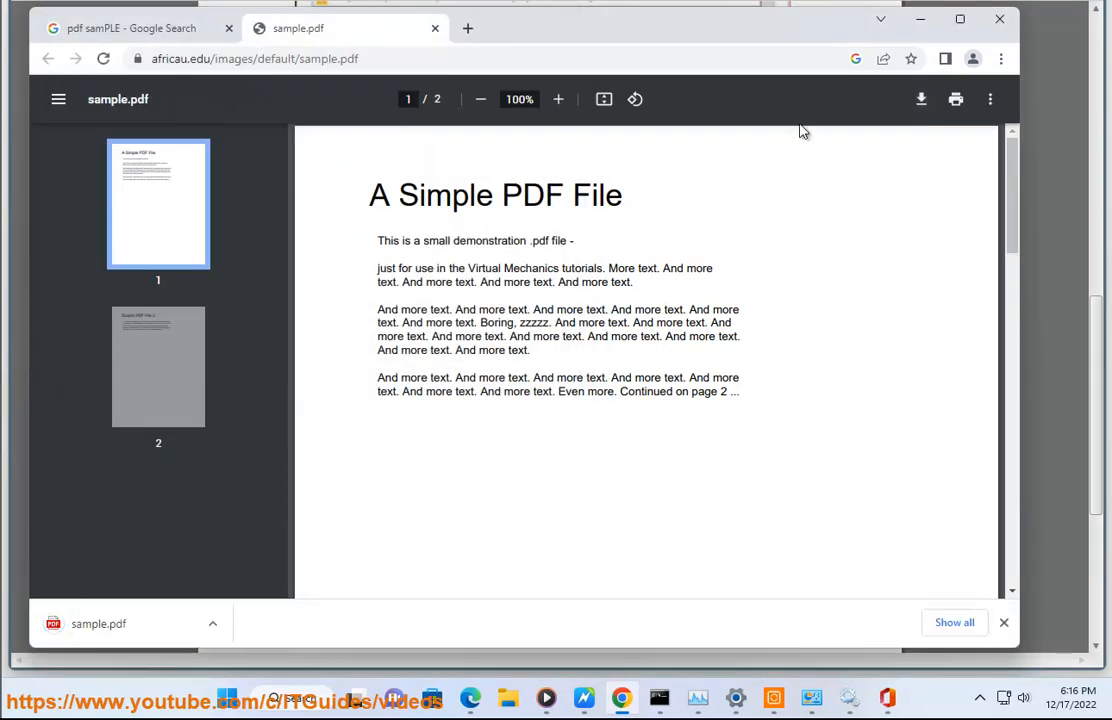
pyautogui.click(436, 29)
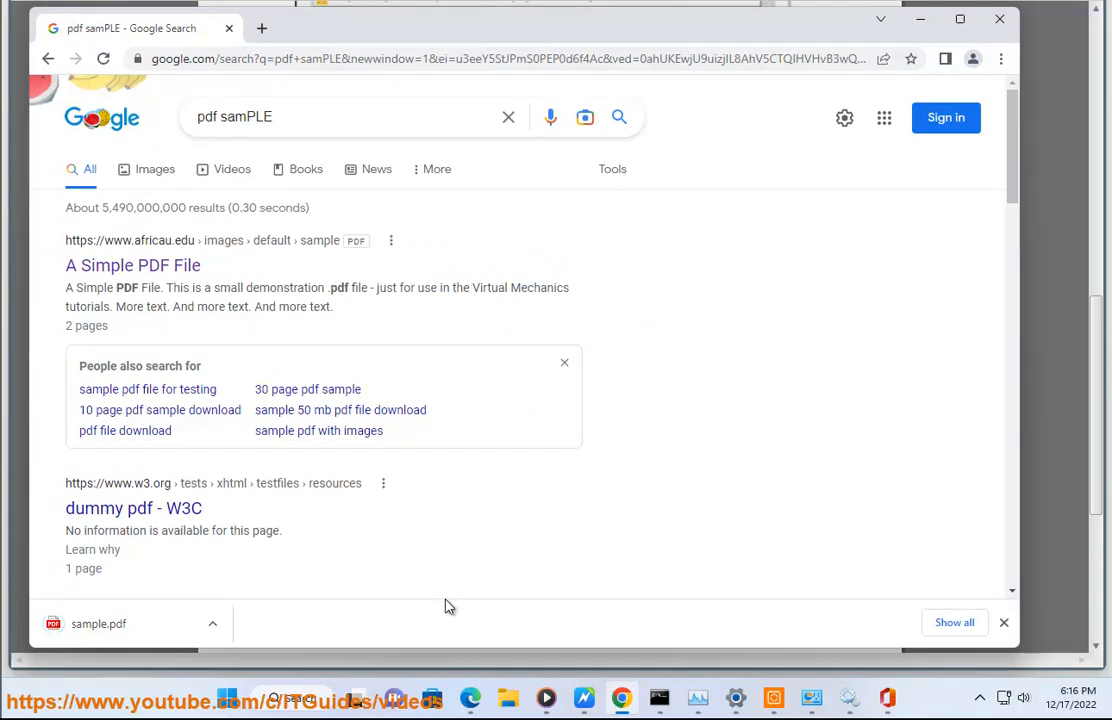
# Step: Find sample.pdf in the Documents folder in File Explorer and look through its extended file options for a print command
pyautogui.click(509, 699)
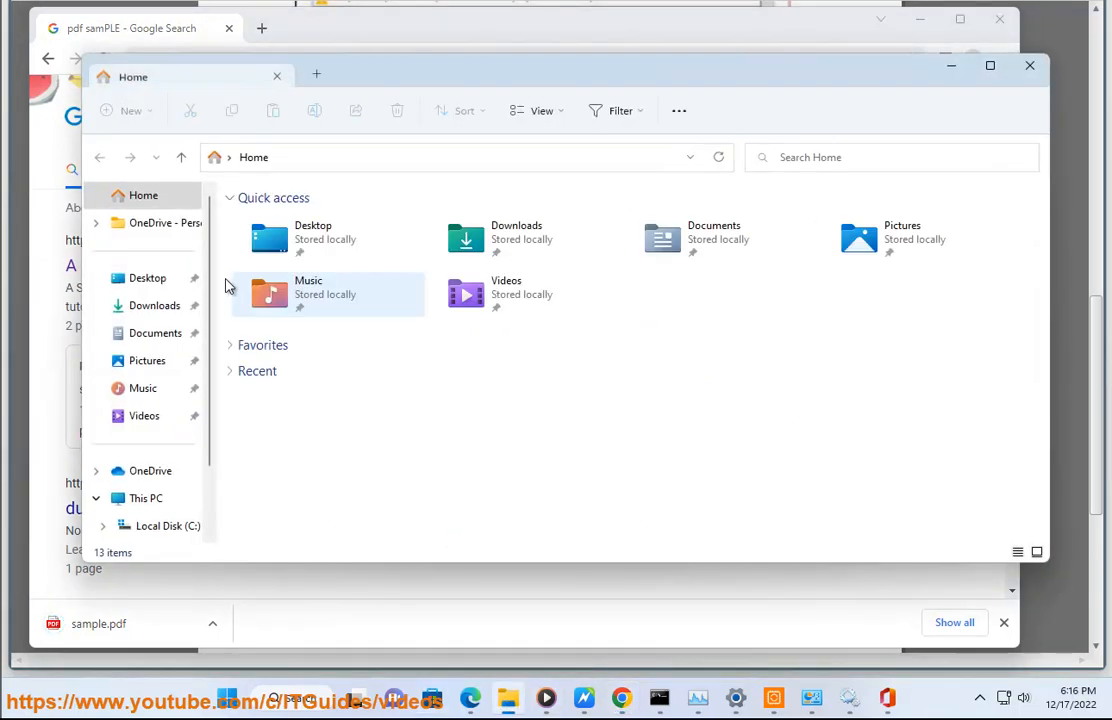
pyautogui.click(150, 332)
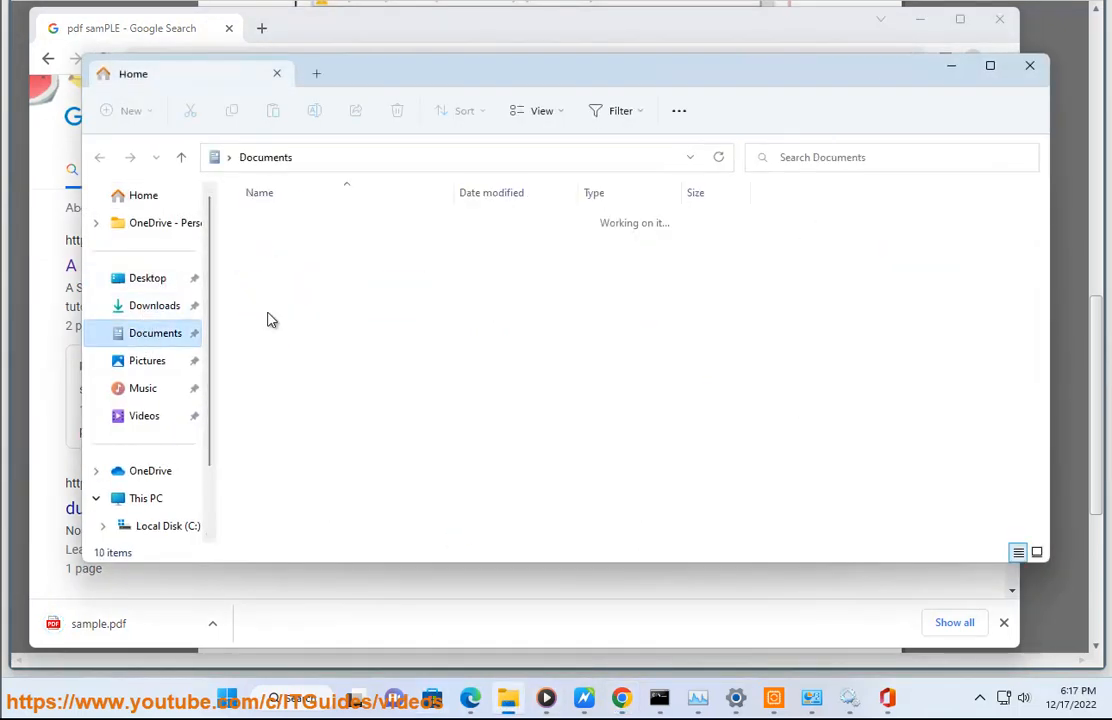
pyautogui.click(294, 463)
pyautogui.rightClick(295, 468)
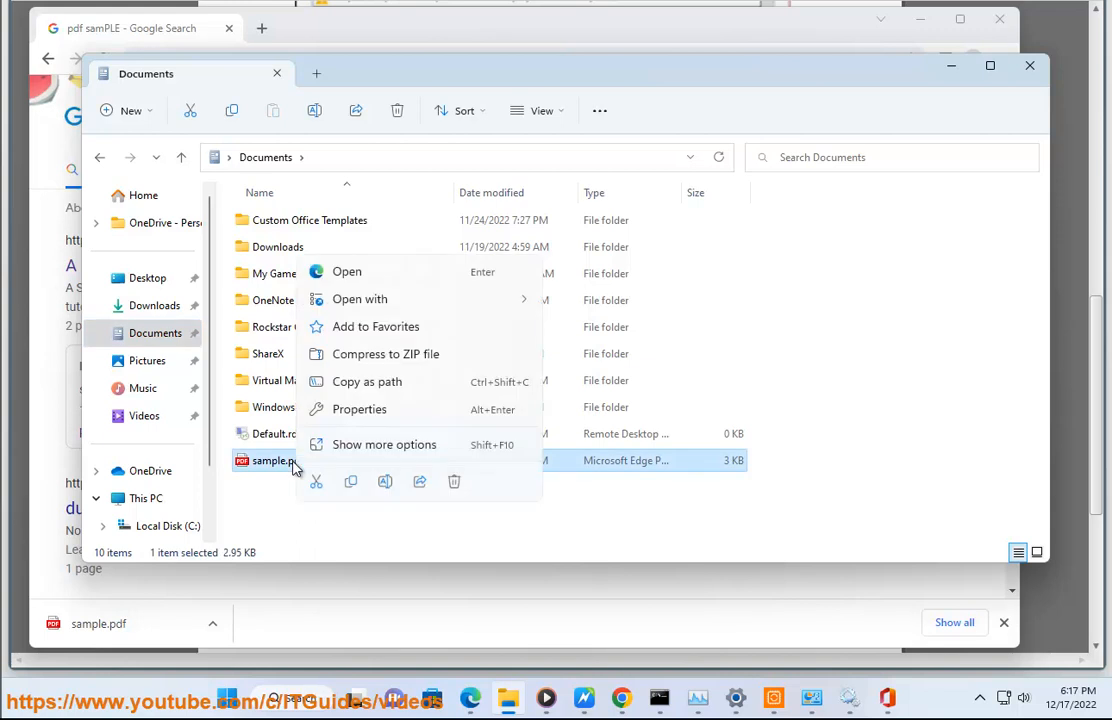
pyautogui.click(424, 455)
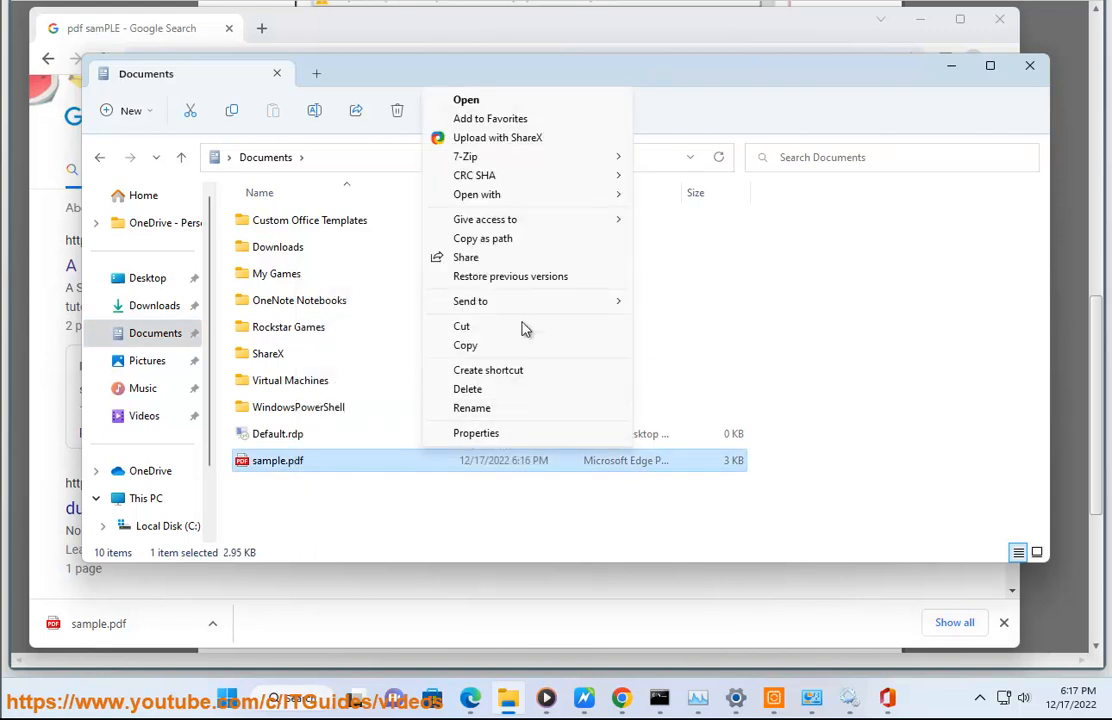
pyautogui.moveTo(506, 196)
pyautogui.click(289, 470)
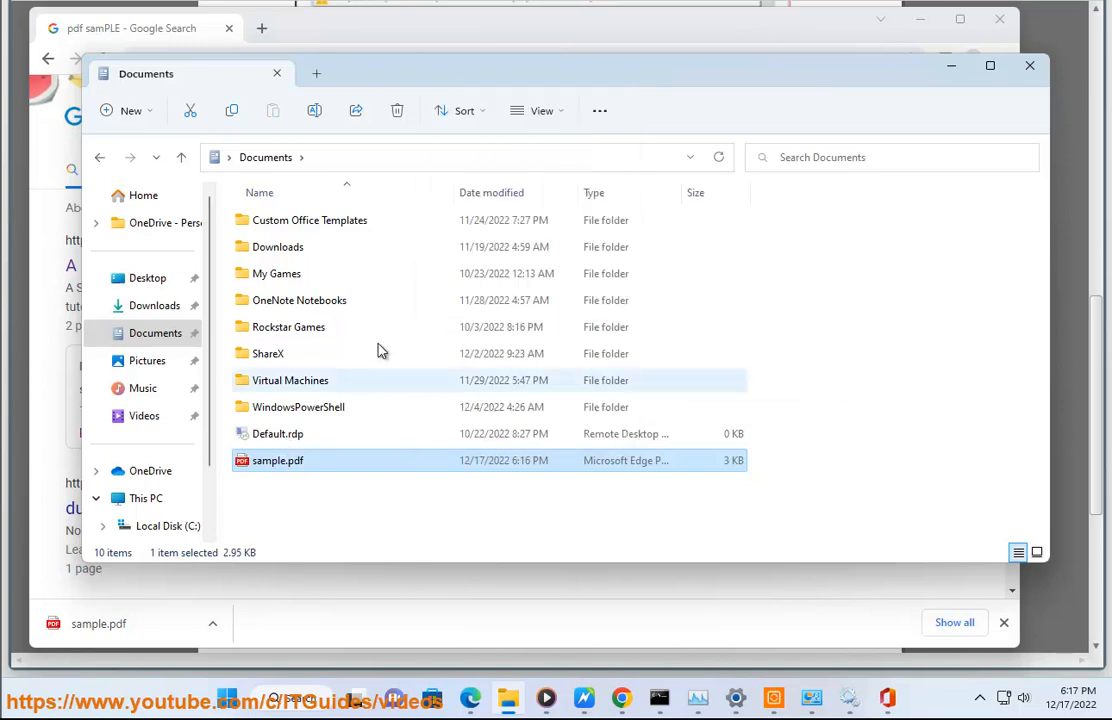
pyautogui.click(599, 111)
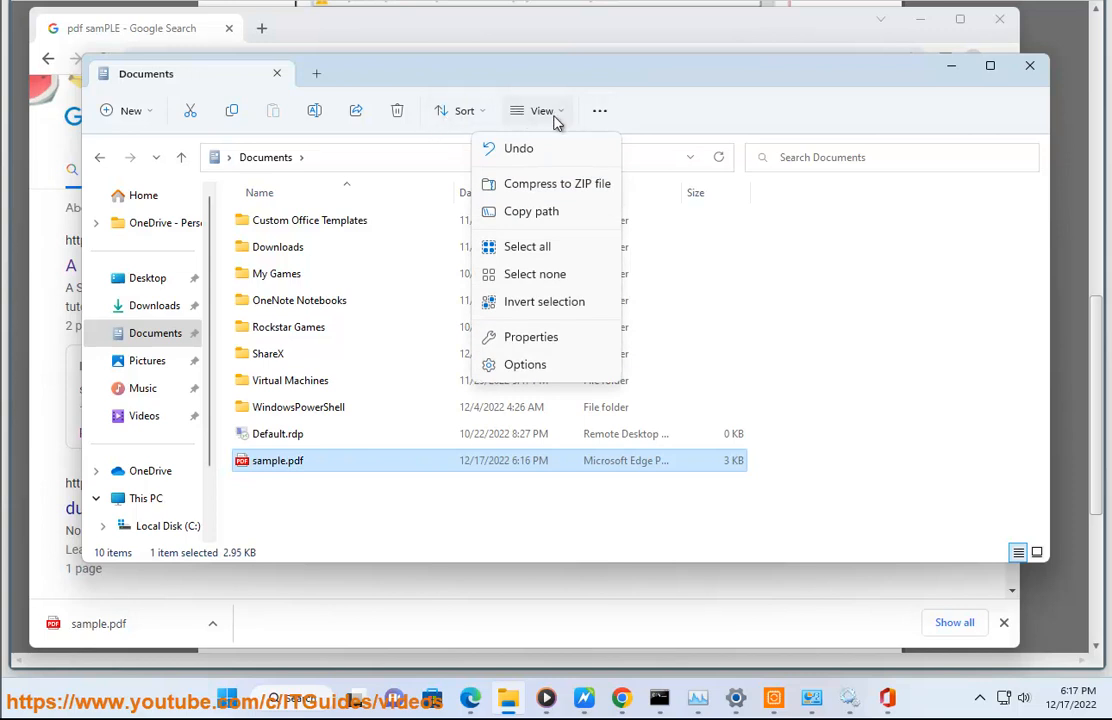
# Step: Open sample.pdf from the Documents folder with Google Chrome just once, choosing it from the list of other apps
pyautogui.rightClick(322, 464)
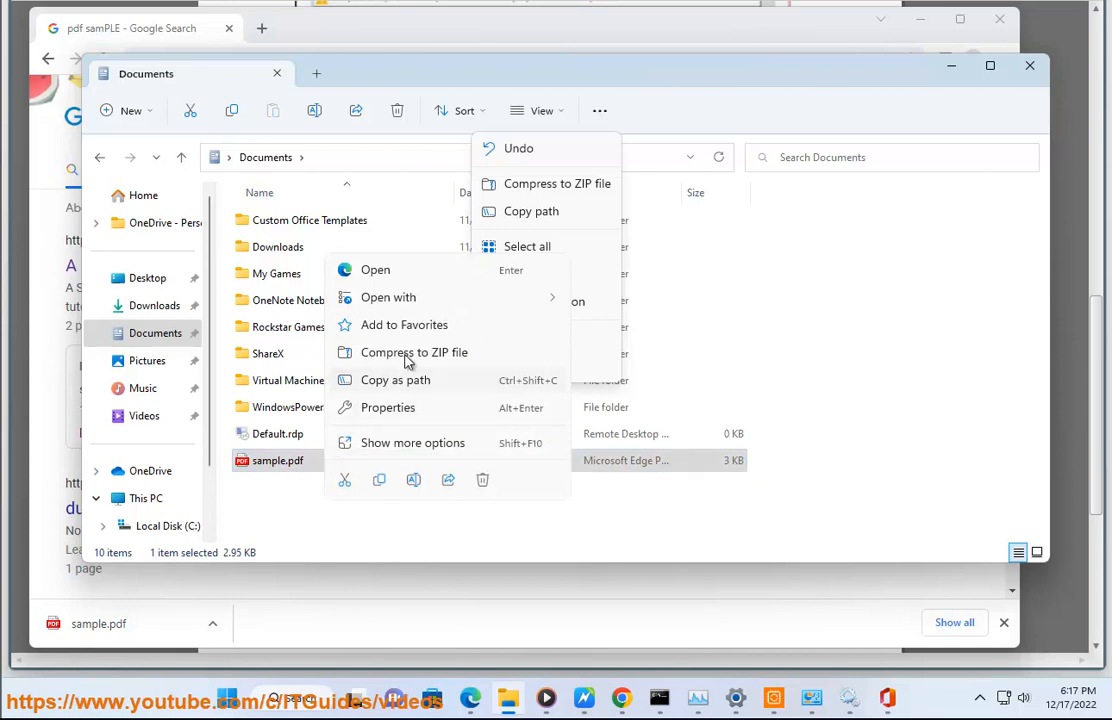
pyautogui.moveTo(421, 302)
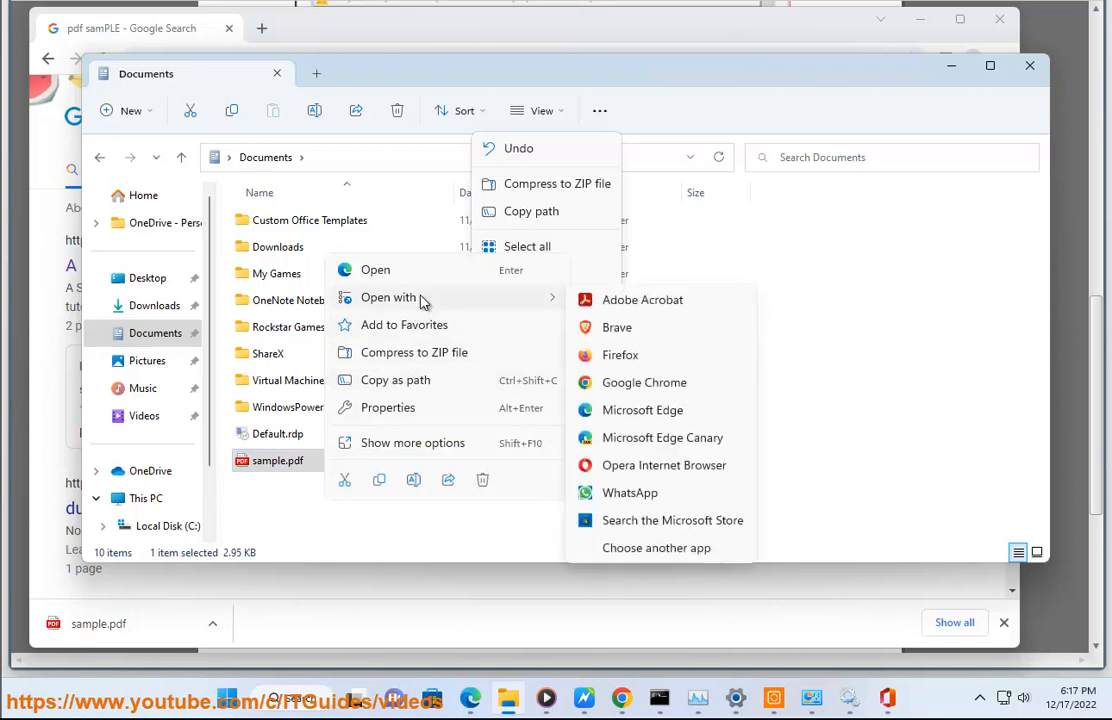
pyautogui.click(607, 387)
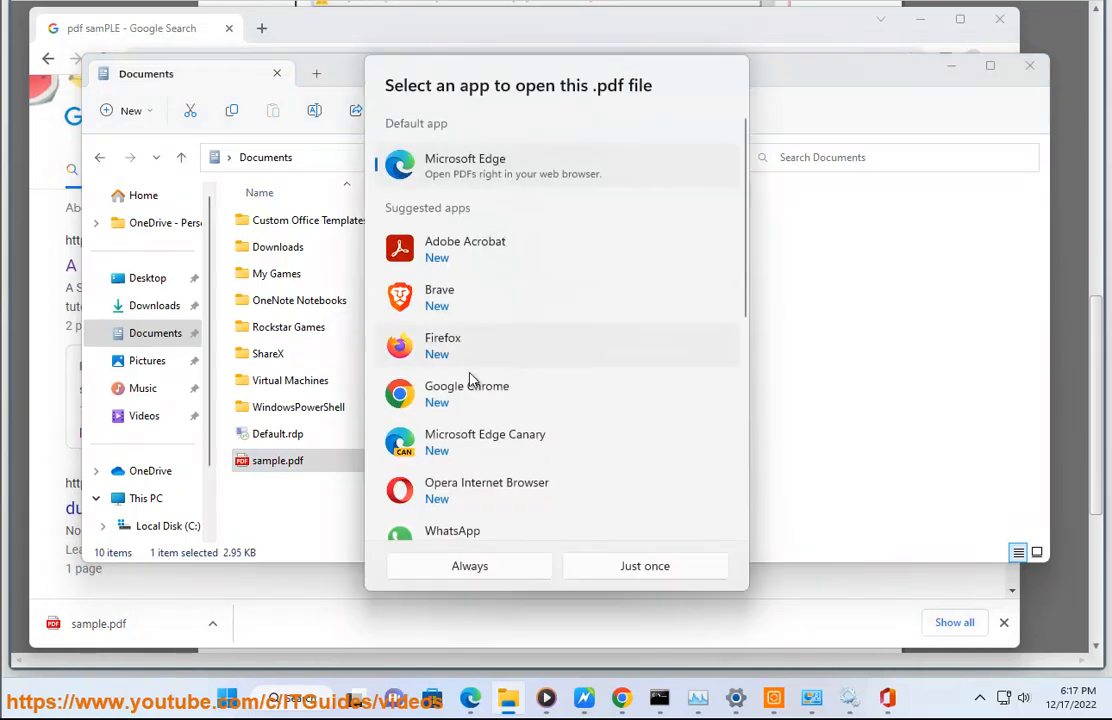
pyautogui.click(487, 400)
pyautogui.click(628, 569)
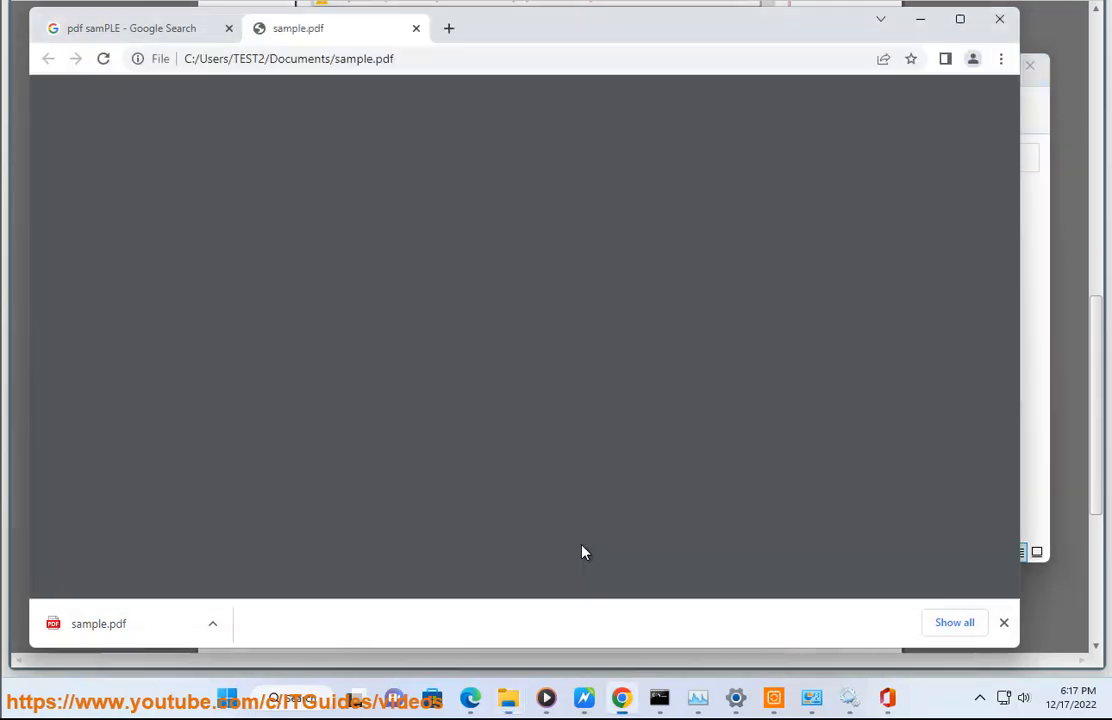
# Step: View the print dialog for sample.pdf, cancel it, and minimize the Chrome and File Explorer windows
pyautogui.click(956, 99)
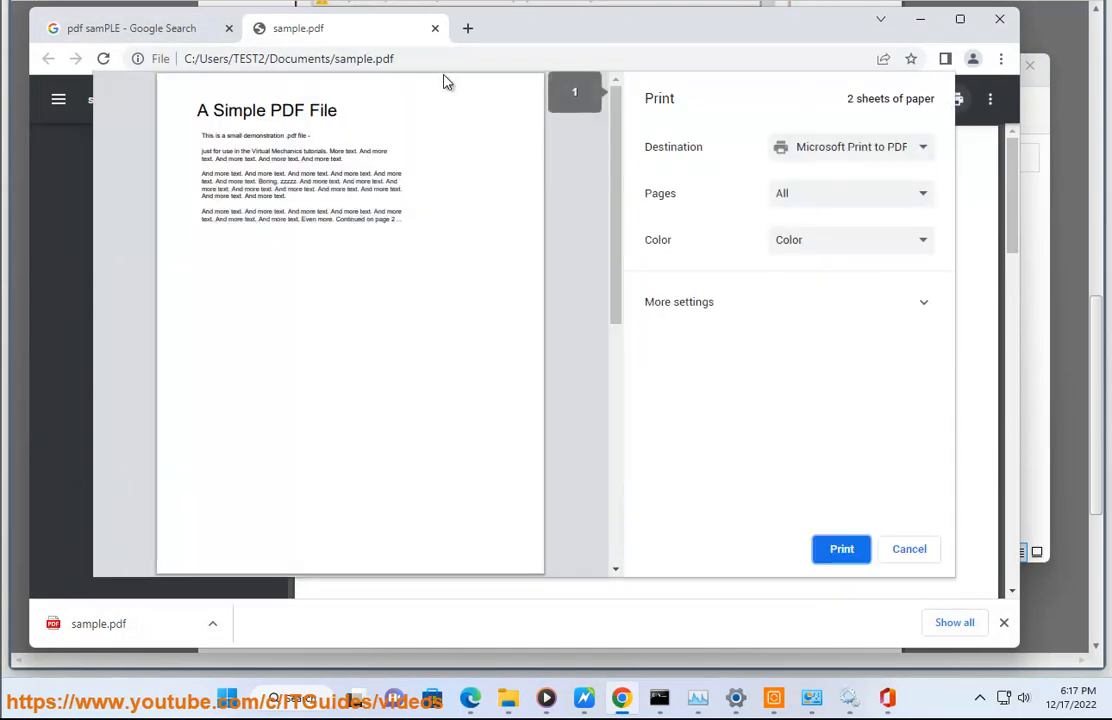
pyautogui.click(910, 550)
pyautogui.click(920, 19)
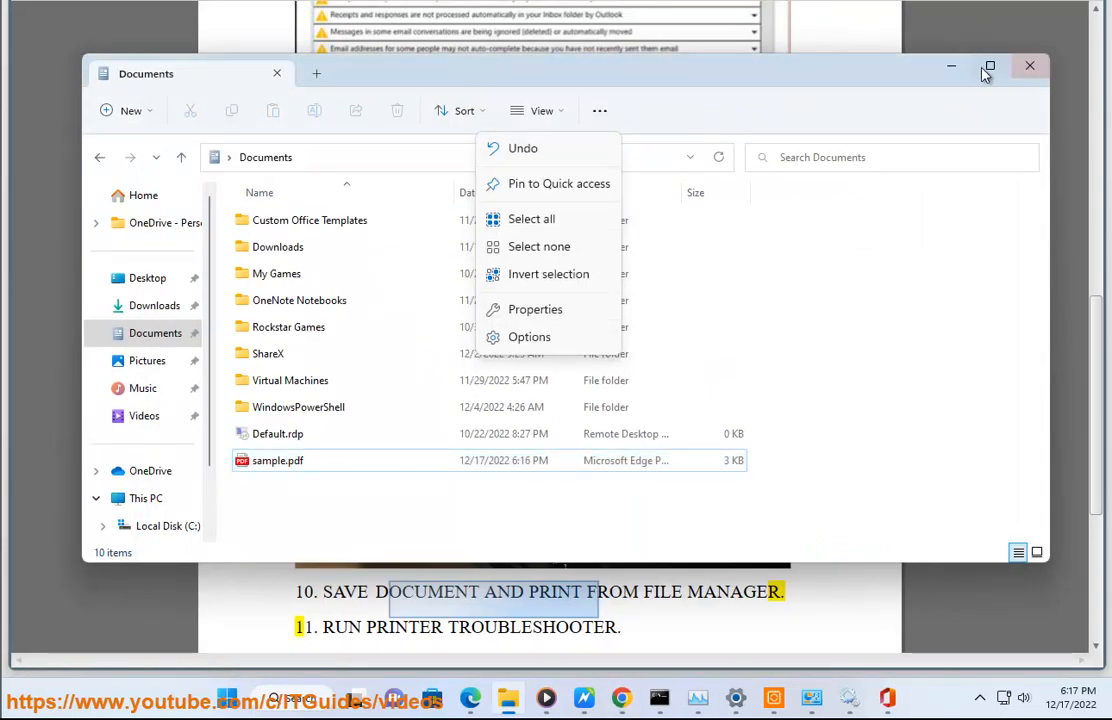
pyautogui.click(951, 65)
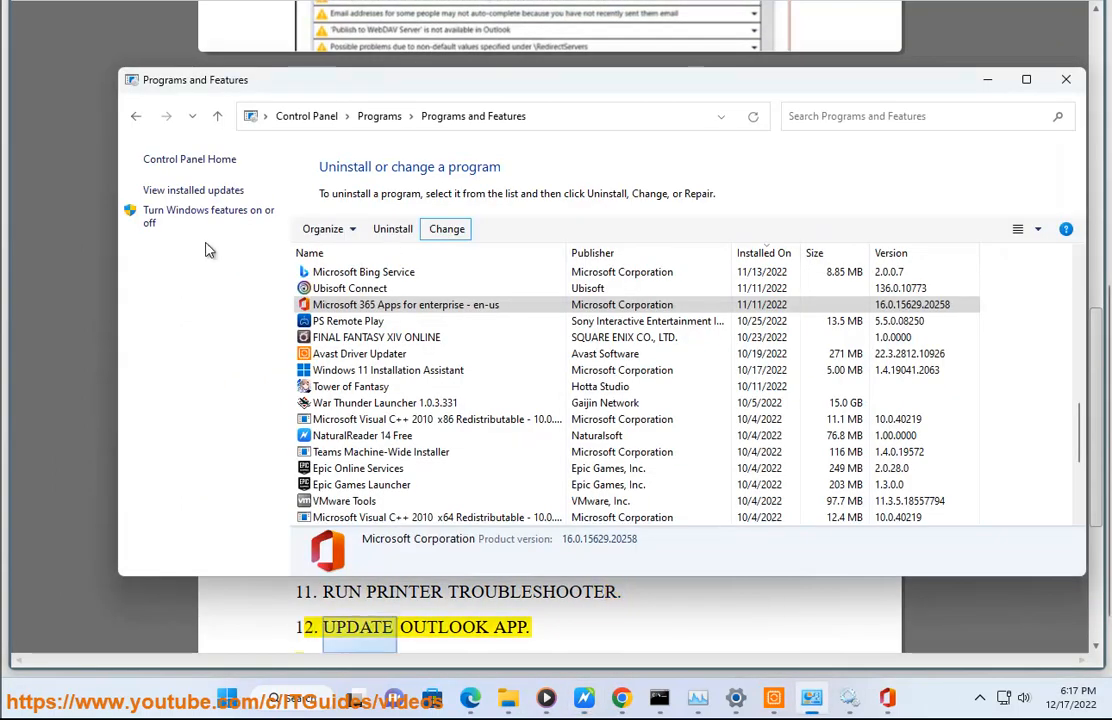
# Step: Search Control Panel for TR, open Troubleshooting, and list all troubleshooter categories to locate the Printer troubleshooter
pyautogui.click(197, 160)
pyautogui.click(872, 115)
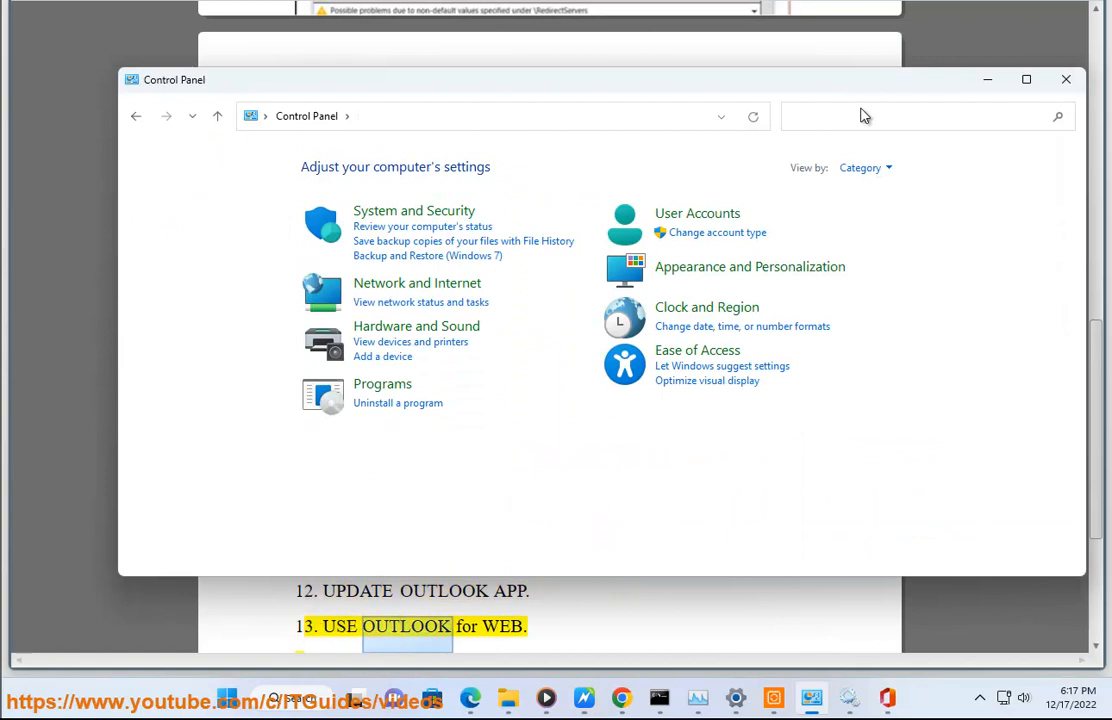
pyautogui.write('TR')
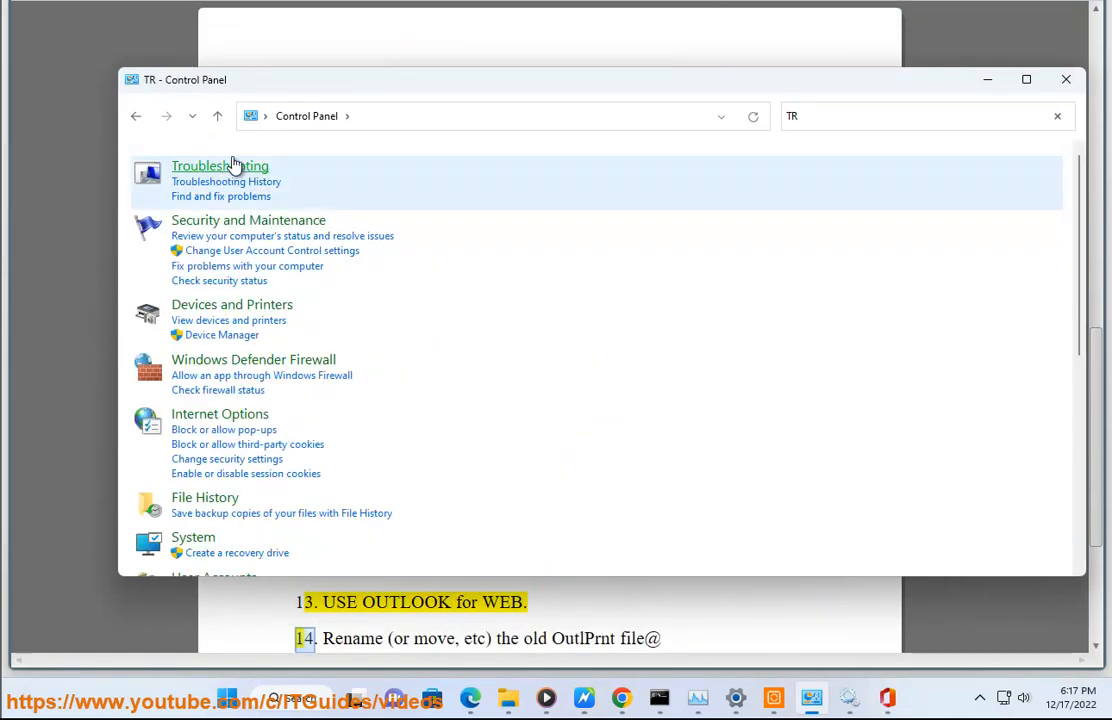
pyautogui.click(188, 170)
pyautogui.click(166, 190)
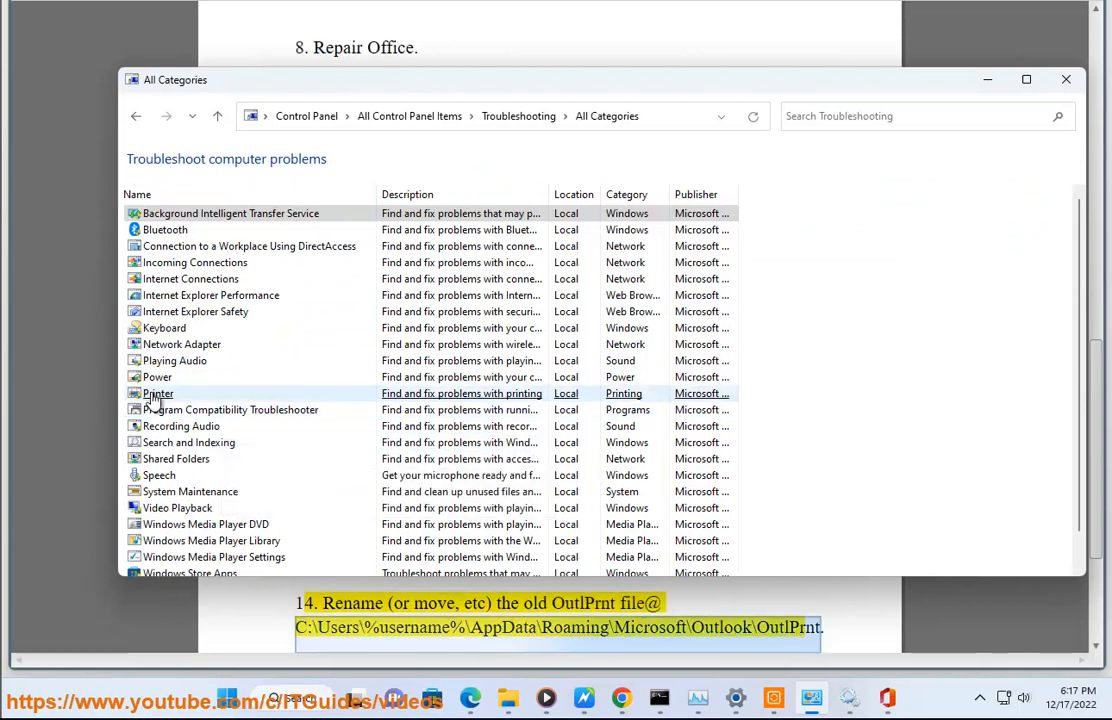
# Step: View the start page of the Printer troubleshooter, cancel it, and minimize the troubleshooter category window
pyautogui.click(233, 396)
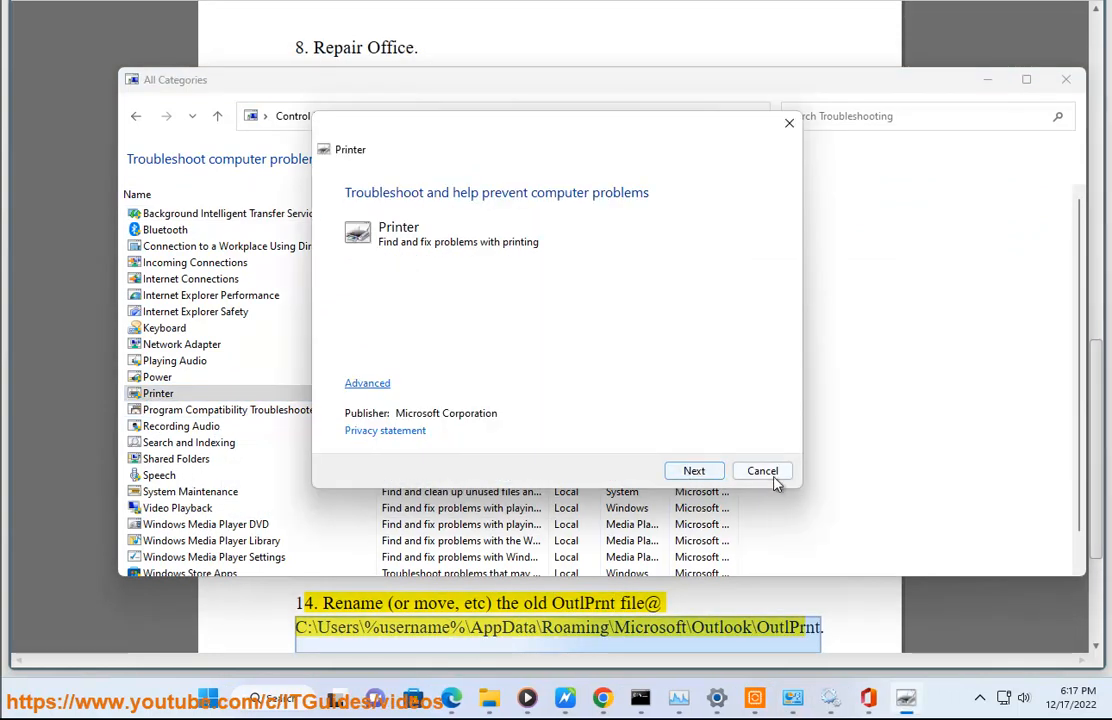
pyautogui.click(774, 478)
pyautogui.click(987, 80)
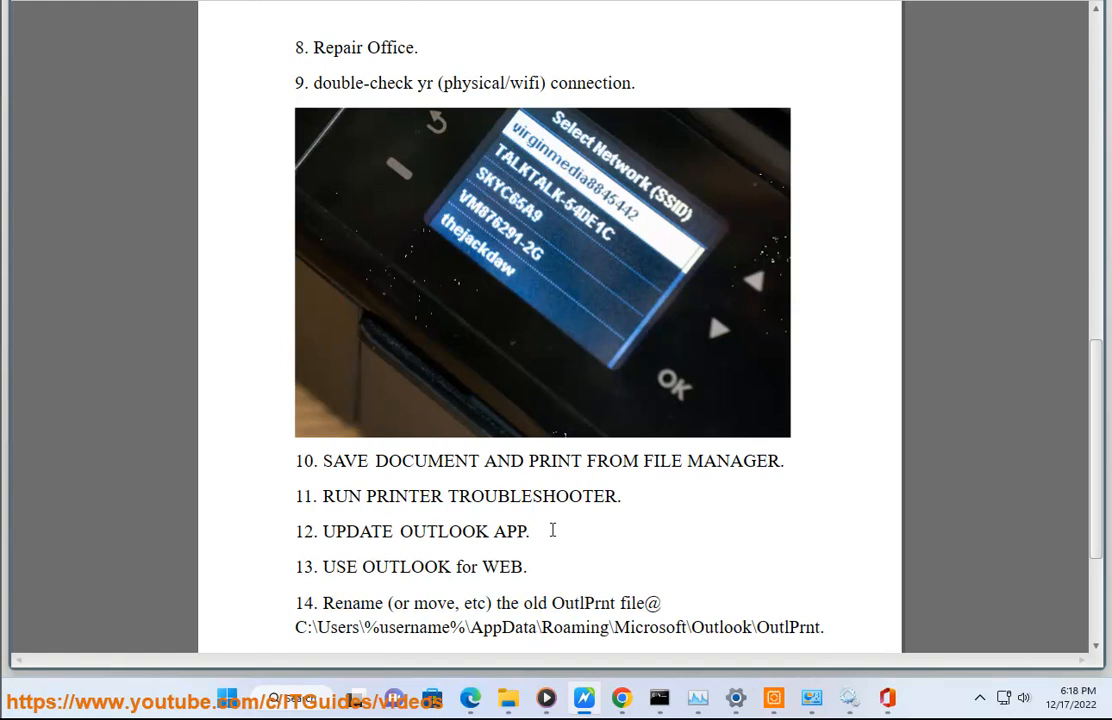
# Step: Highlight OUTLOOK APP in item 12 of the notes, close the Office window, and find and launch Word
pyautogui.moveTo(552, 528); pyautogui.dragTo(398, 533)
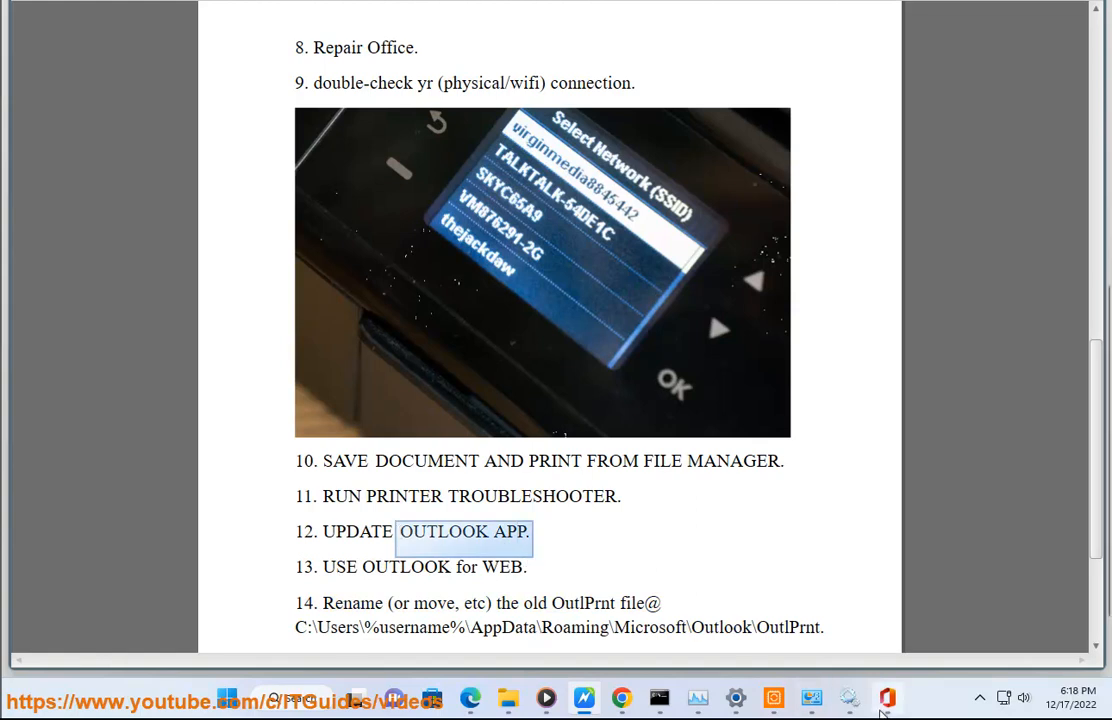
pyautogui.click(766, 400)
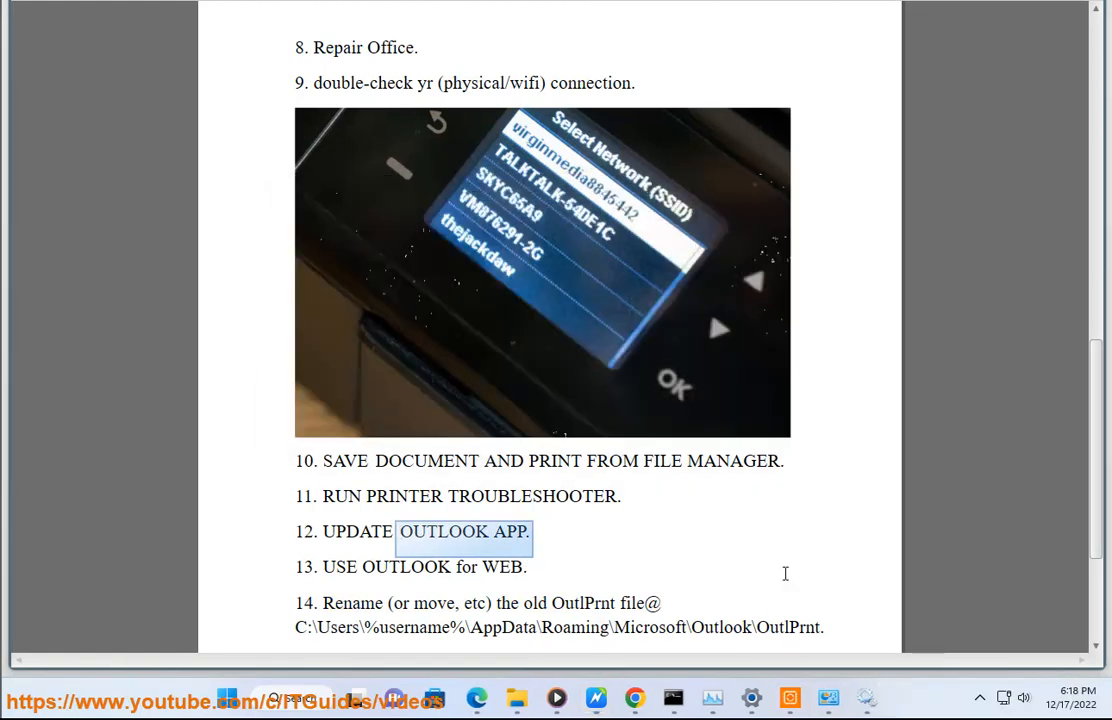
pyautogui.click(326, 702)
pyautogui.write('WO')
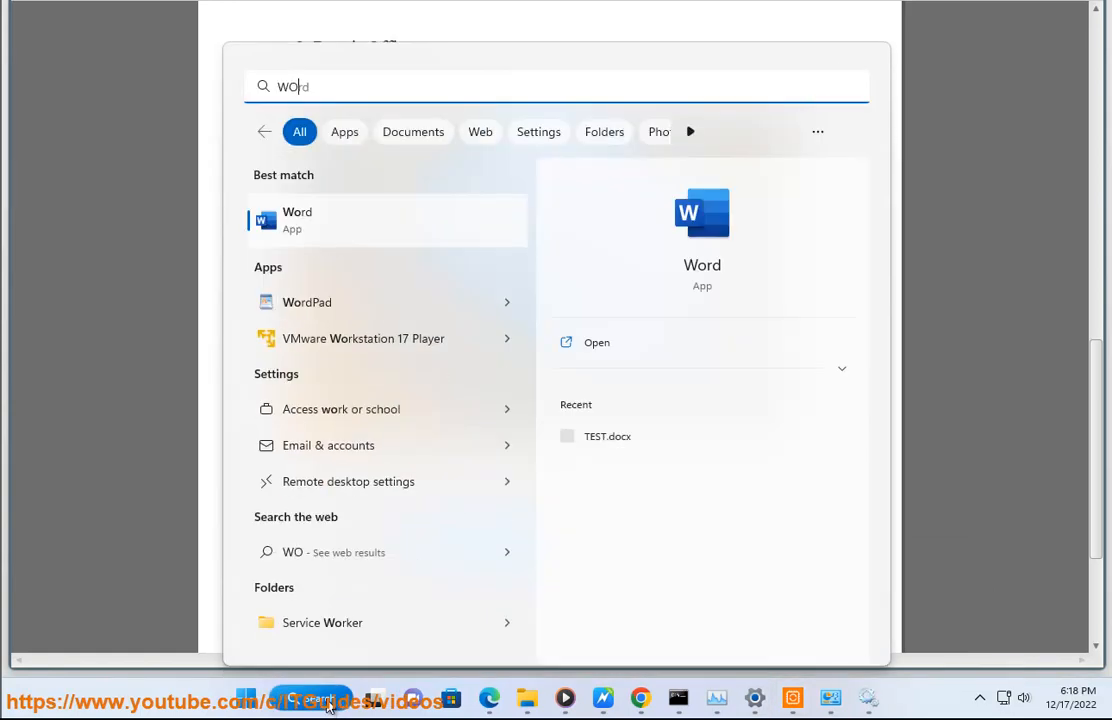
pyautogui.click(289, 218)
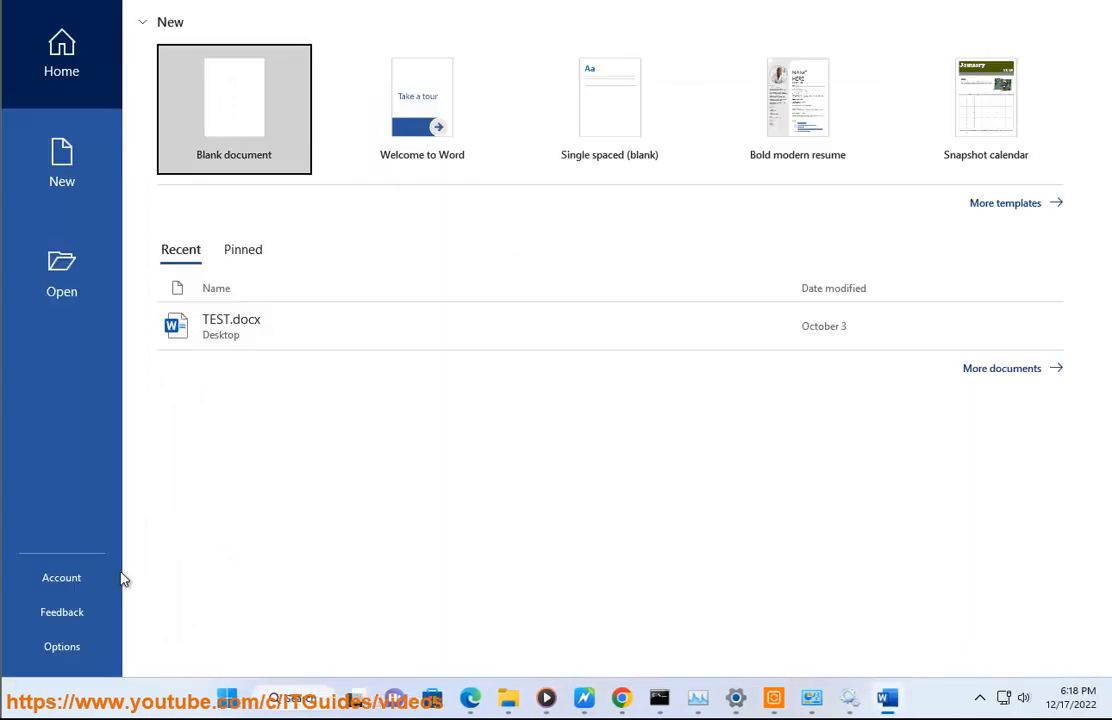
pyautogui.click(68, 652)
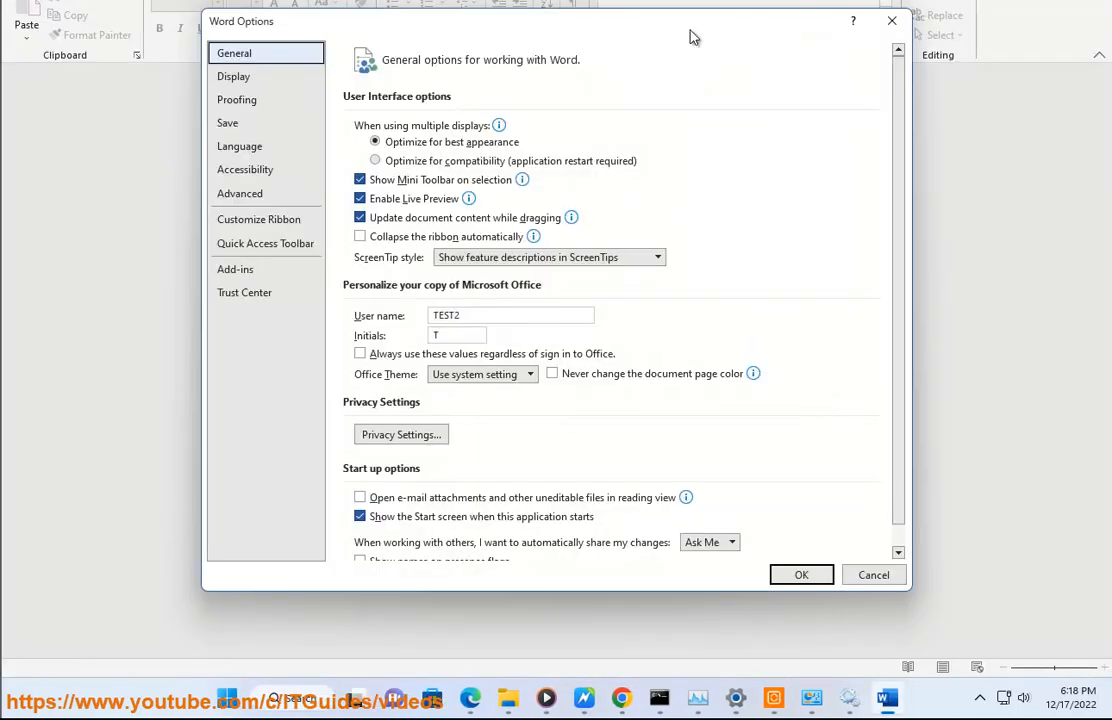
pyautogui.click(891, 21)
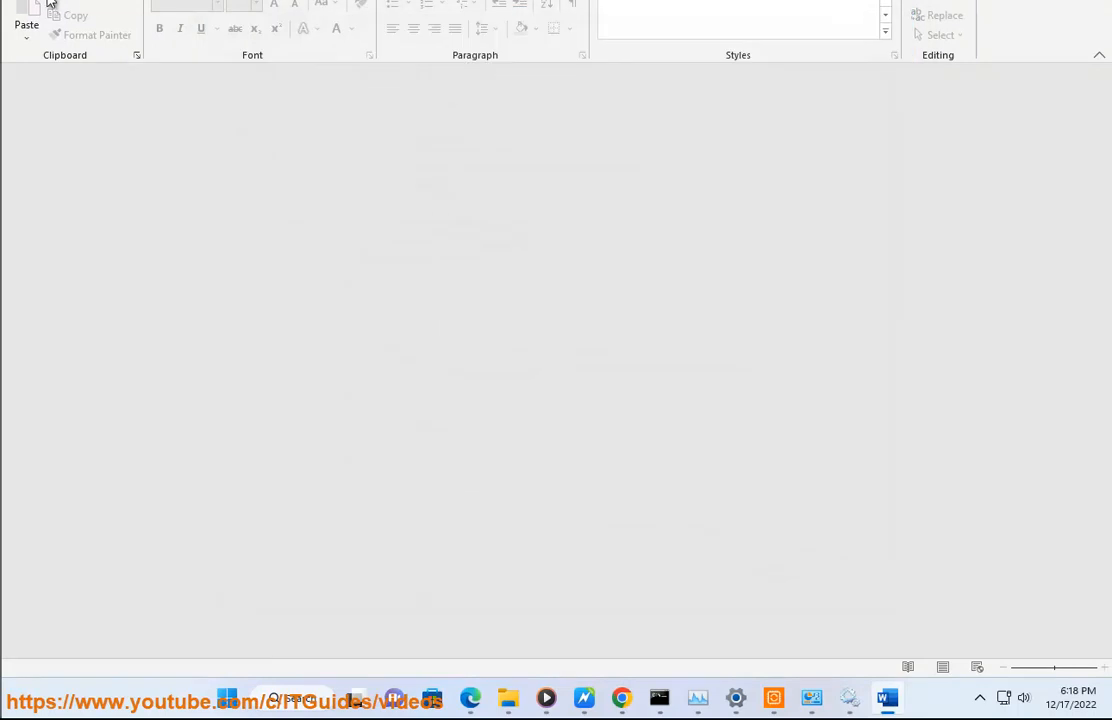
pyautogui.click(47, 586)
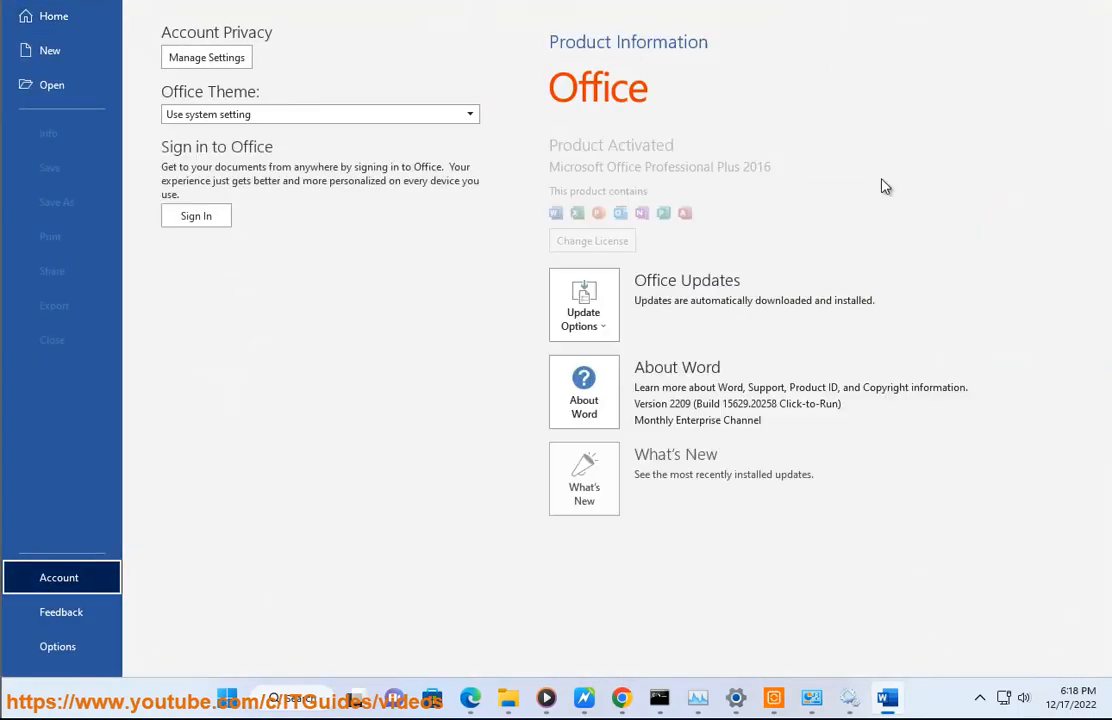
pyautogui.click(584, 306)
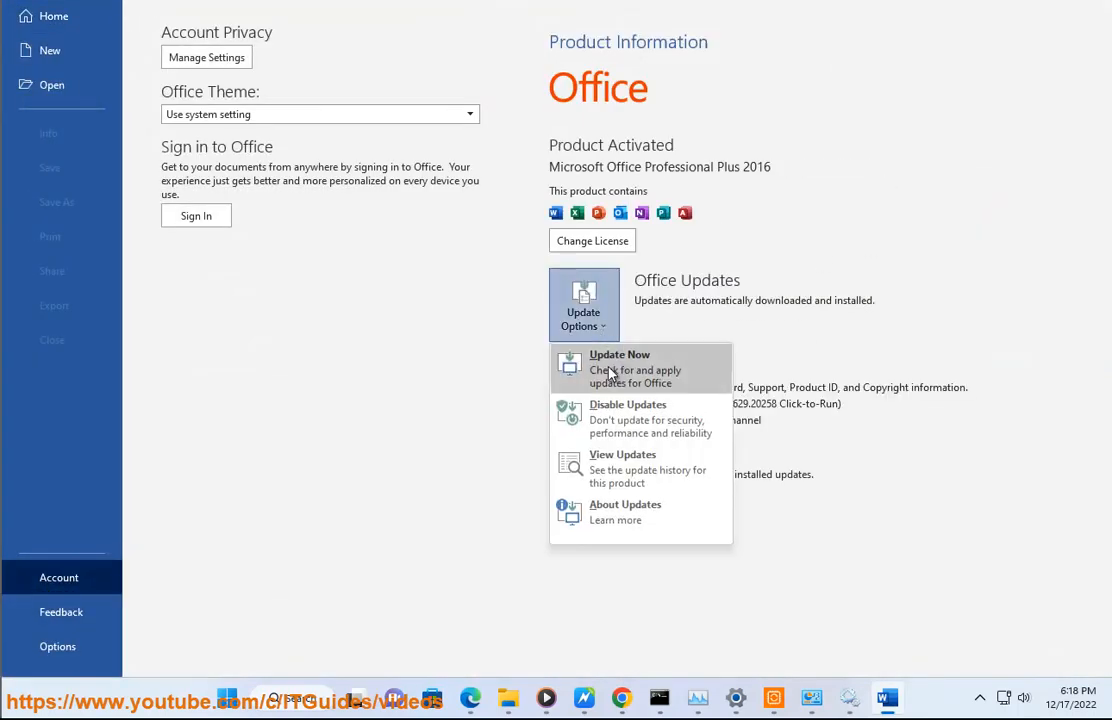
pyautogui.click(637, 387)
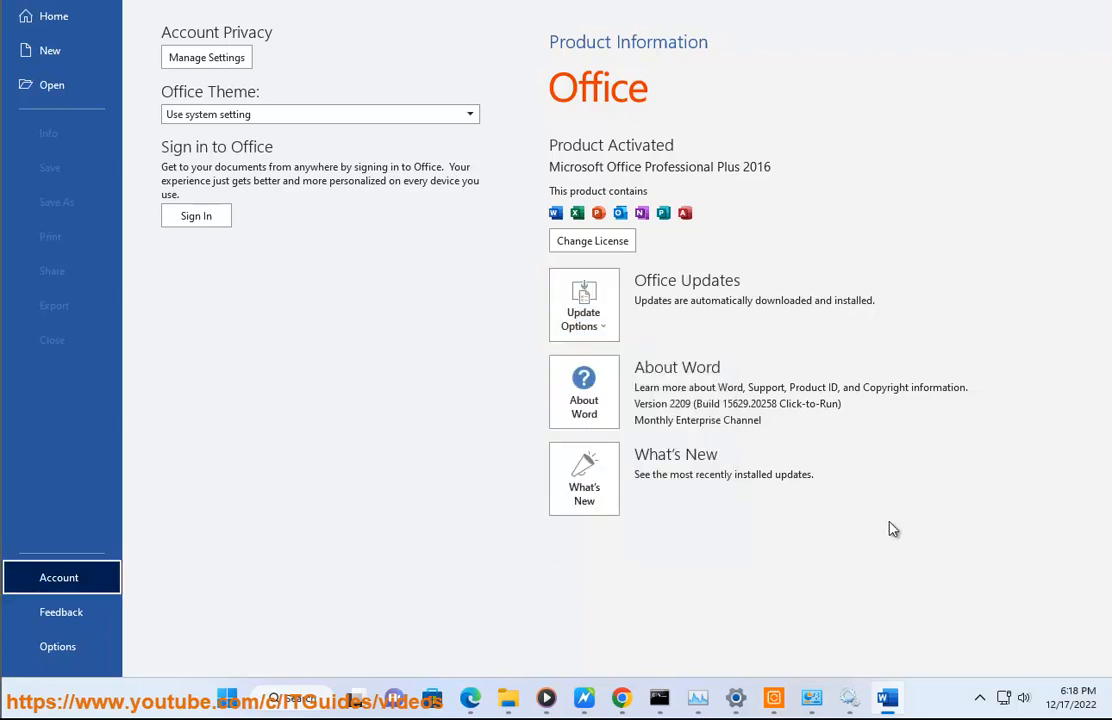
# Step: Highlight OUTLOOK for WEB in item 13 of the notes and load outlook.com in Chrome
pyautogui.click(586, 699)
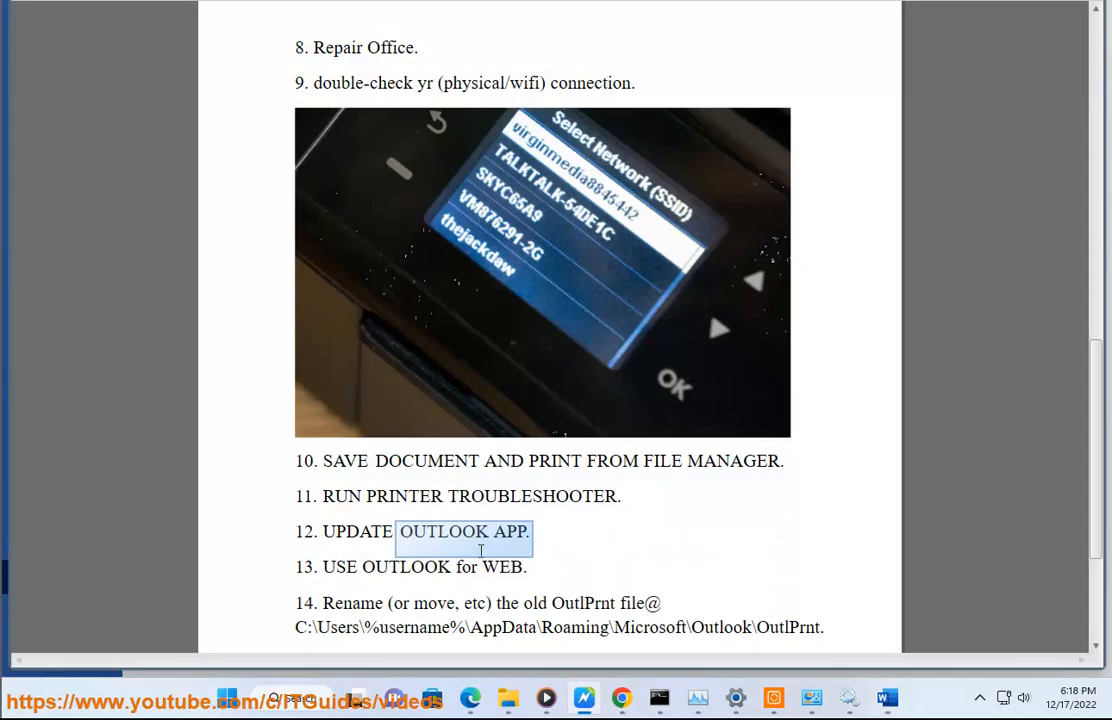
pyautogui.moveTo(530, 572); pyautogui.dragTo(361, 584)
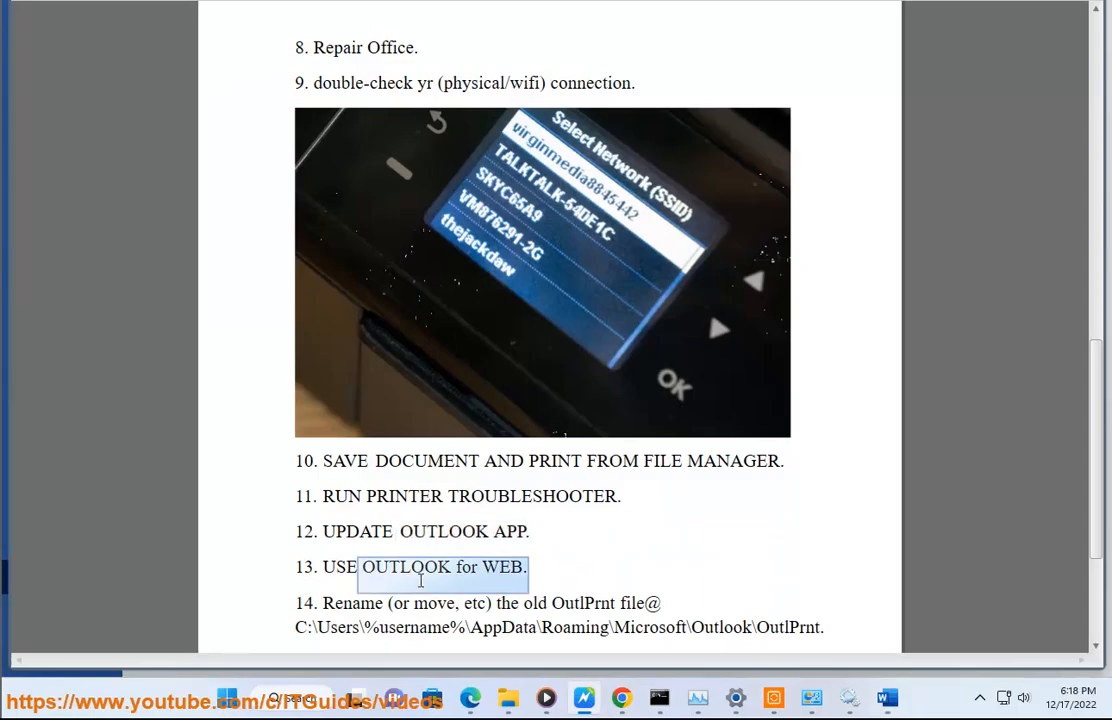
pyautogui.click(622, 697)
pyautogui.click(303, 58)
pyautogui.write('OUTlook.com')
pyautogui.press('Return')
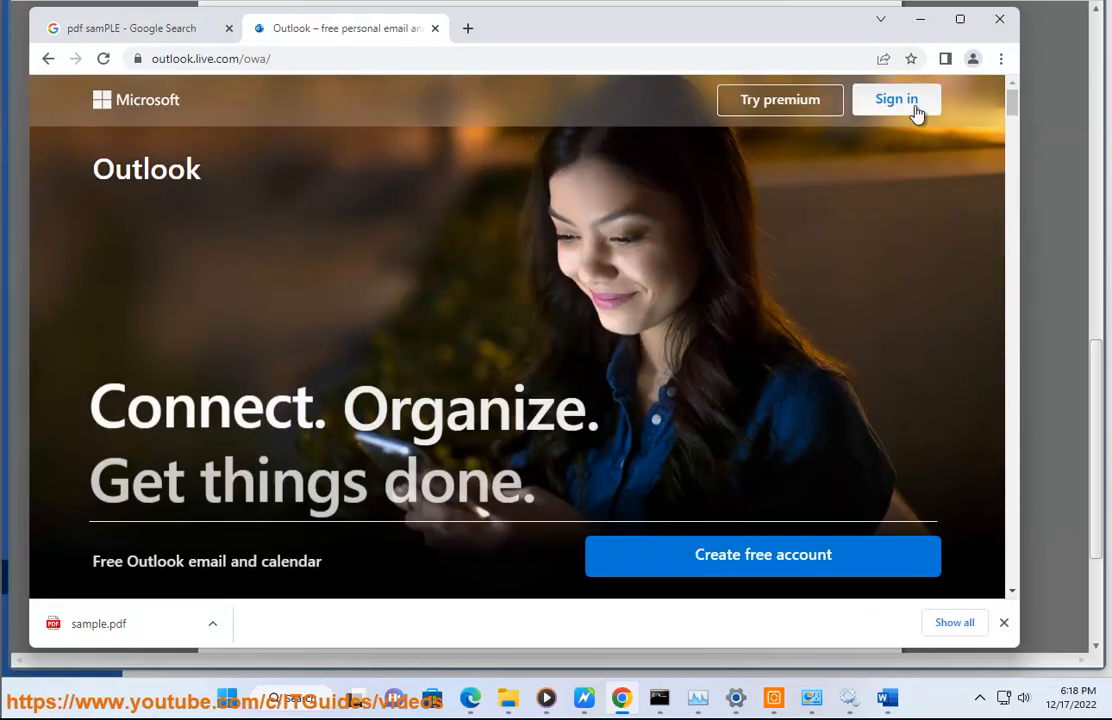
# Step: Copy the path C:\Users\%username%\AppData\Roaming\Microsoft\Outlook\OutlPrnt from item 14 of the notes and switch to File Explorer
pyautogui.click(590, 695)
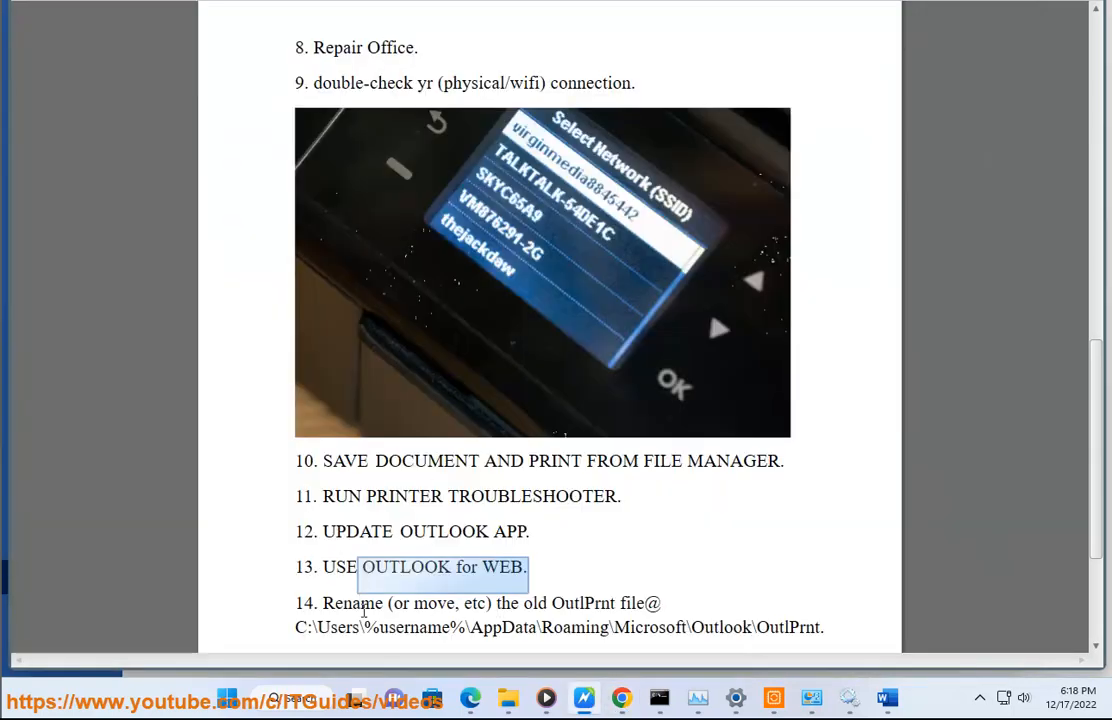
pyautogui.click(363, 606)
pyautogui.moveTo(633, 603); pyautogui.dragTo(518, 603)
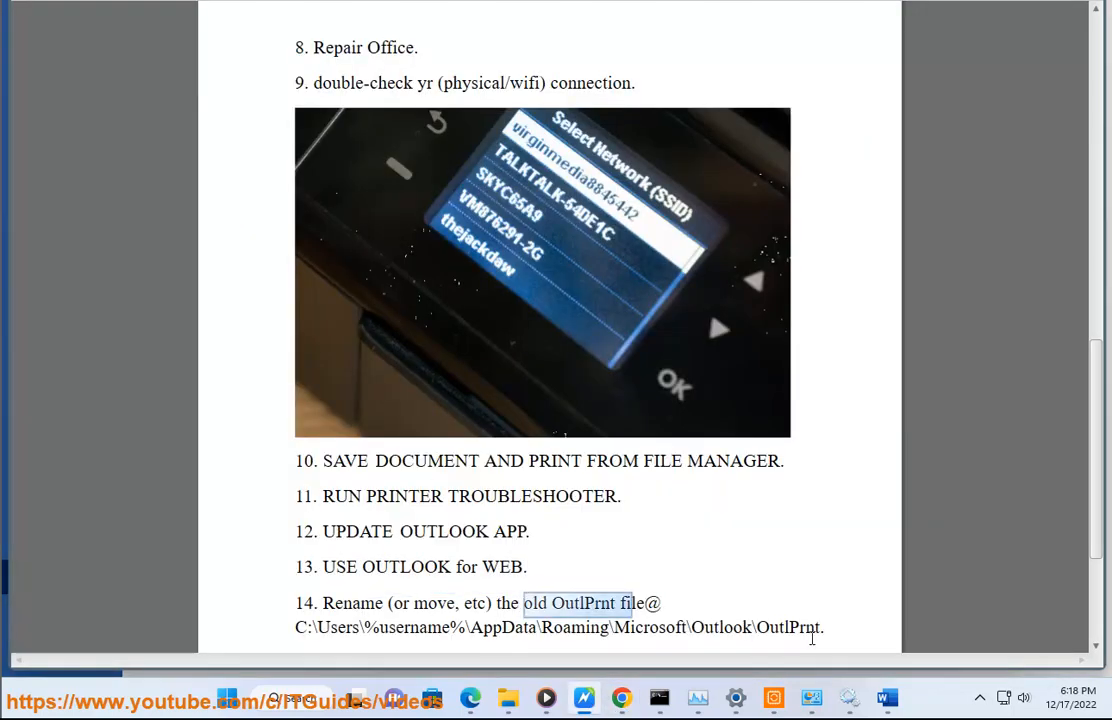
pyautogui.moveTo(816, 630); pyautogui.dragTo(288, 636)
pyautogui.hotkey('ctrl', 'c')
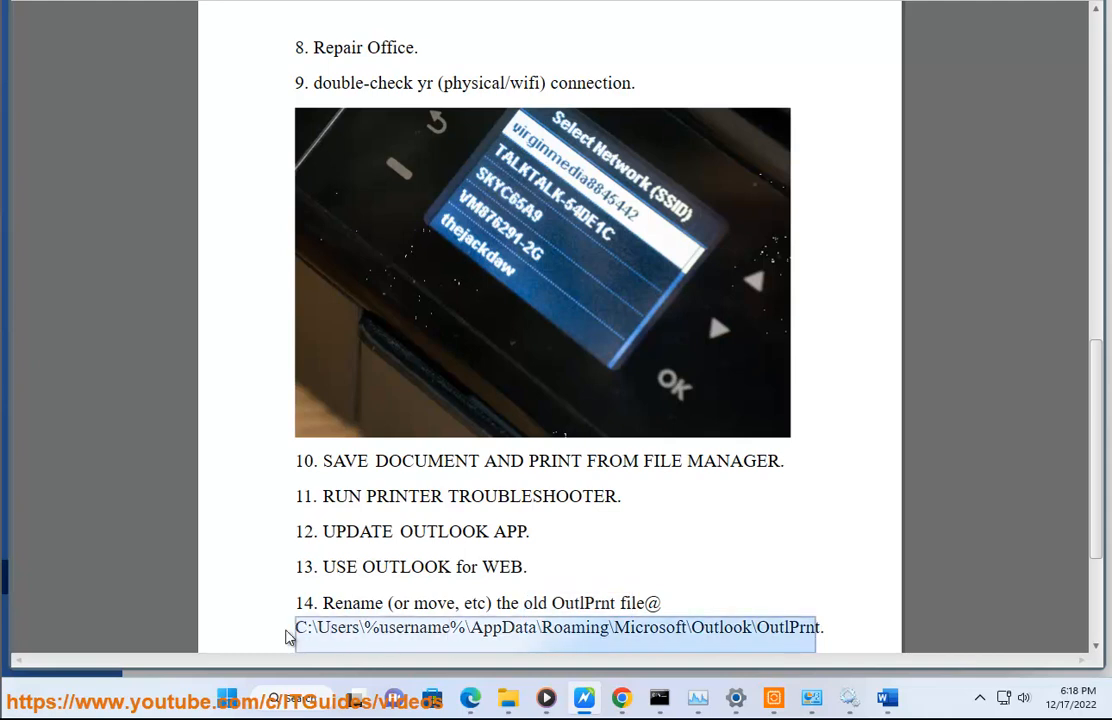
pyautogui.click(508, 697)
pyautogui.click(369, 160)
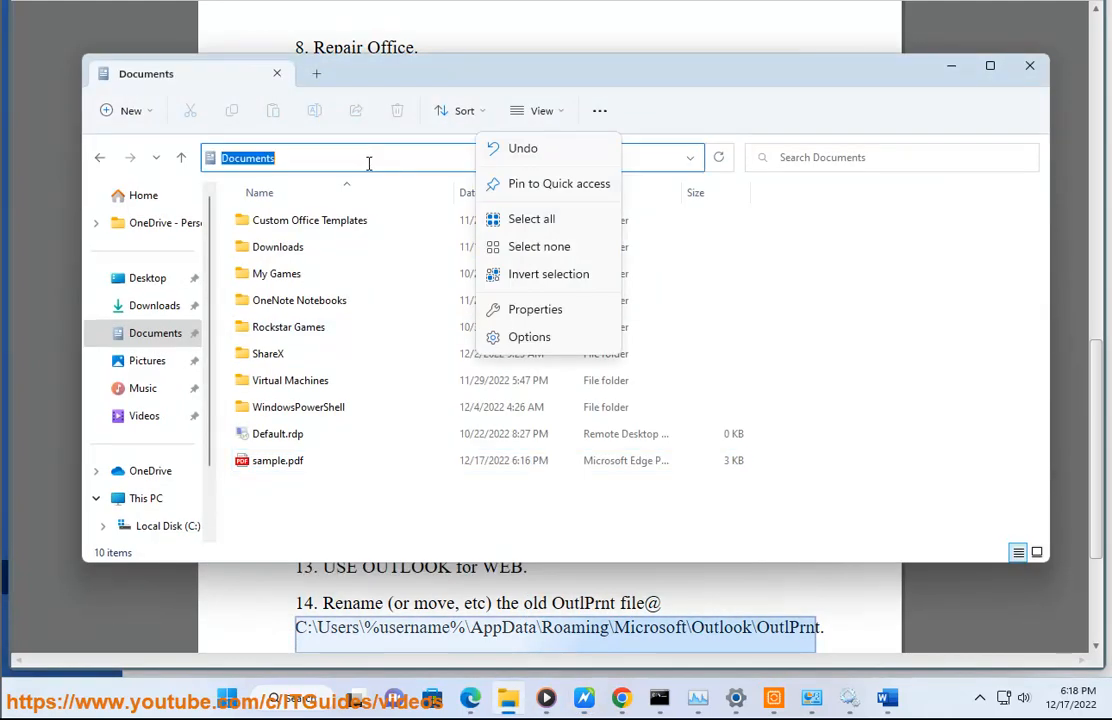
pyautogui.hotkey('ctrl', 'v')
pyautogui.click(781, 316)
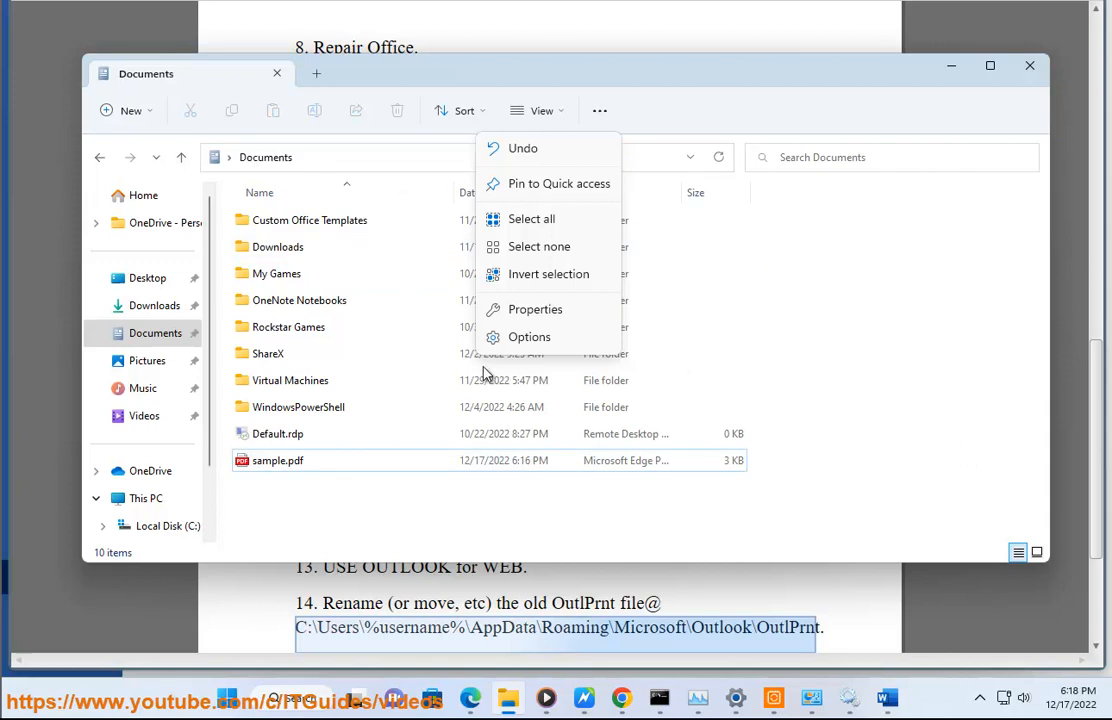
pyautogui.click(515, 337)
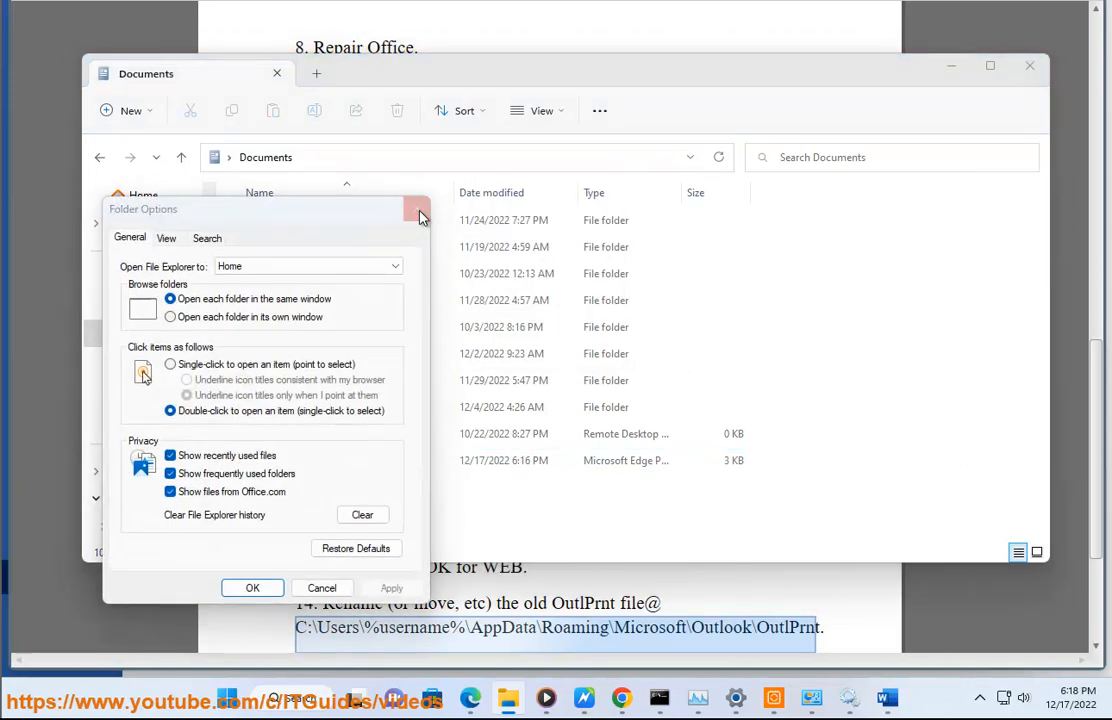
pyautogui.click(417, 210)
# Step: Try to open the copied path C:\Users\%username%\AppData\Roaming\Microsoft\Outlook\OutlPrnt in File Explorer
pyautogui.click(360, 158)
pyautogui.hotkey('ctrl', 'v')
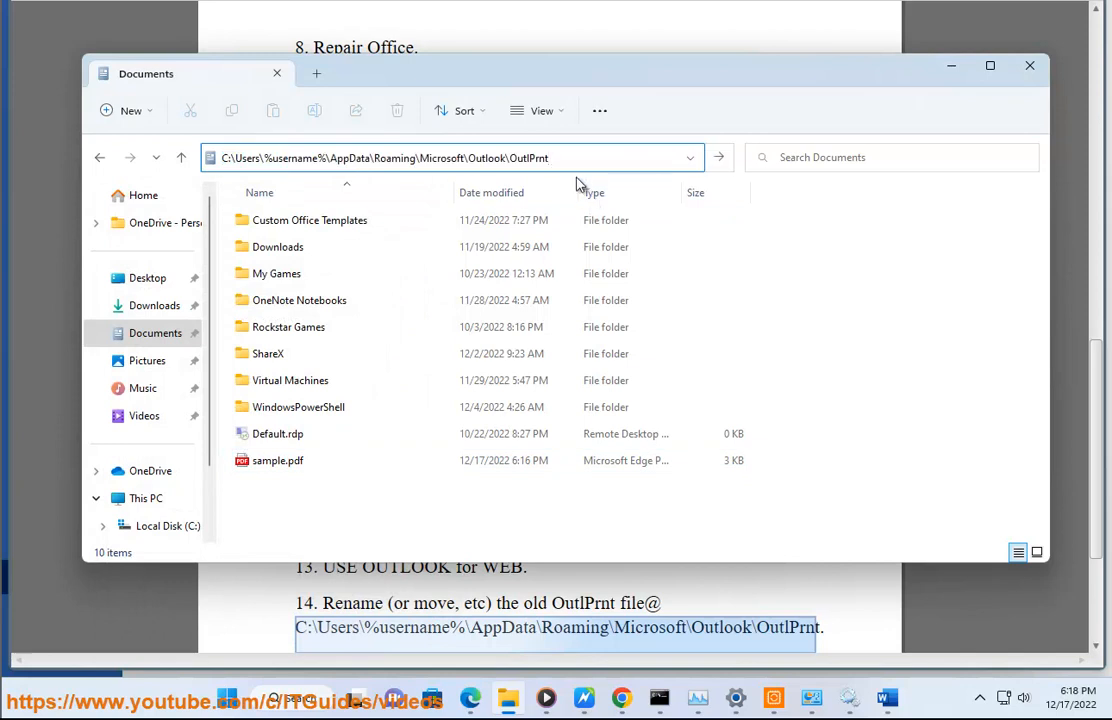
pyautogui.press('Return')
pyautogui.click(752, 311)
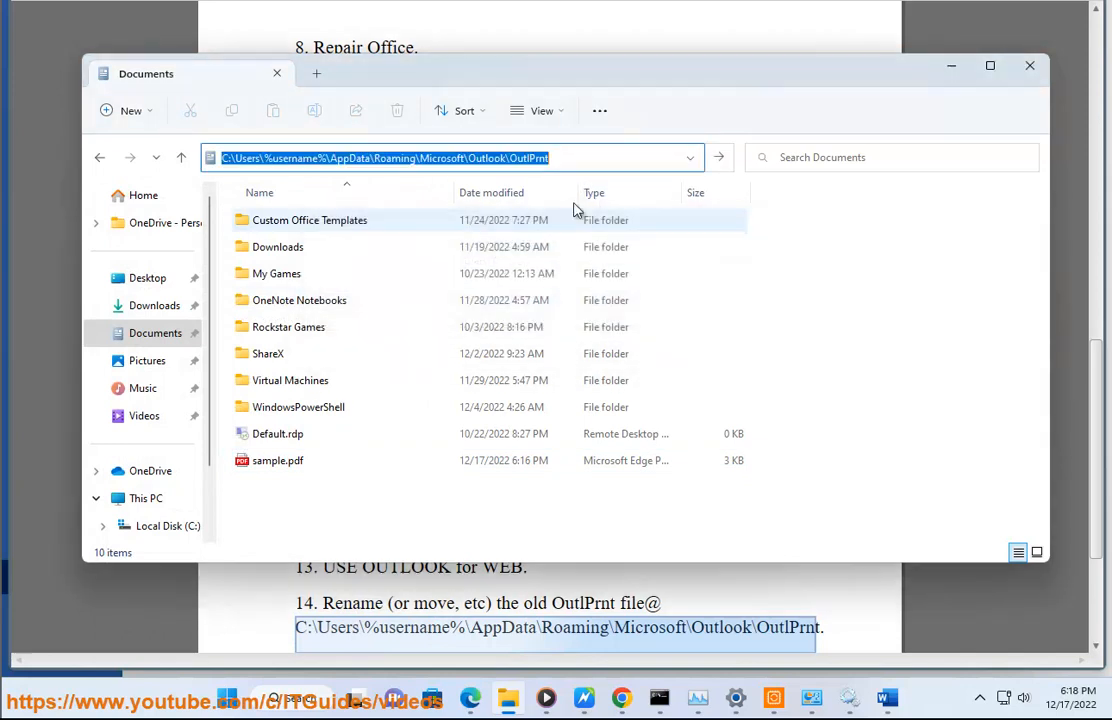
# Step: Remove OutlPrnt from the end of the path and try to open the Outlook folder
pyautogui.click(510, 158)
pyautogui.moveTo(510, 158); pyautogui.dragTo(611, 157)
pyautogui.press('BackSpace')
pyautogui.press('Return')
pyautogui.press('Return')
# Step: Shorten the path to C:\Users\%username%\AppData\Roaming\Microsoft\ and open that folder
pyautogui.click(377, 160)
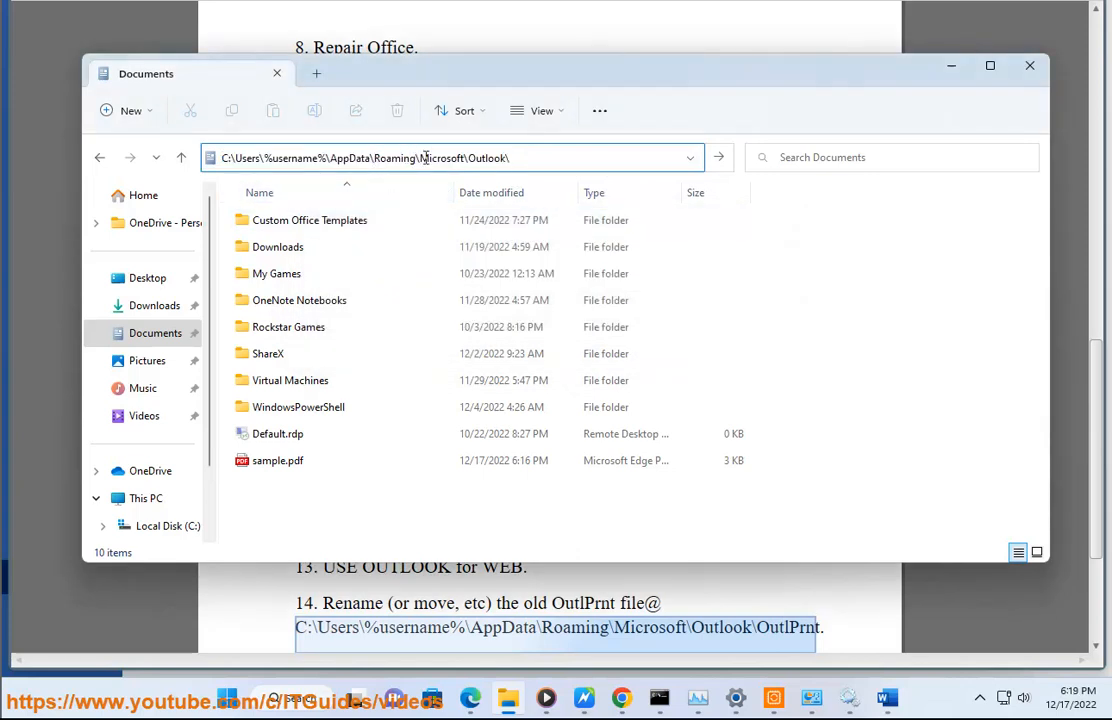
pyautogui.moveTo(467, 160); pyautogui.dragTo(604, 160)
pyautogui.press('BackSpace')
pyautogui.press('Return')
# Step: Look through the Microsoft folder and its Office subfolder for the Outlook folder or OutlPrnt file
pyautogui.click(322, 439)
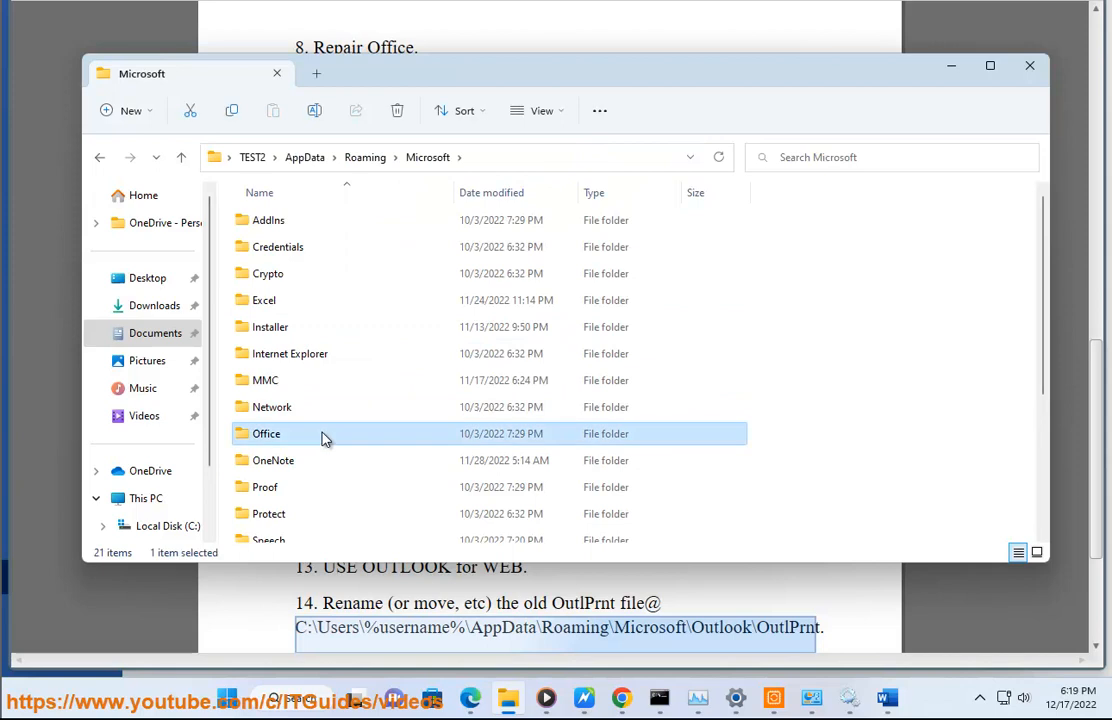
pyautogui.press('Down')
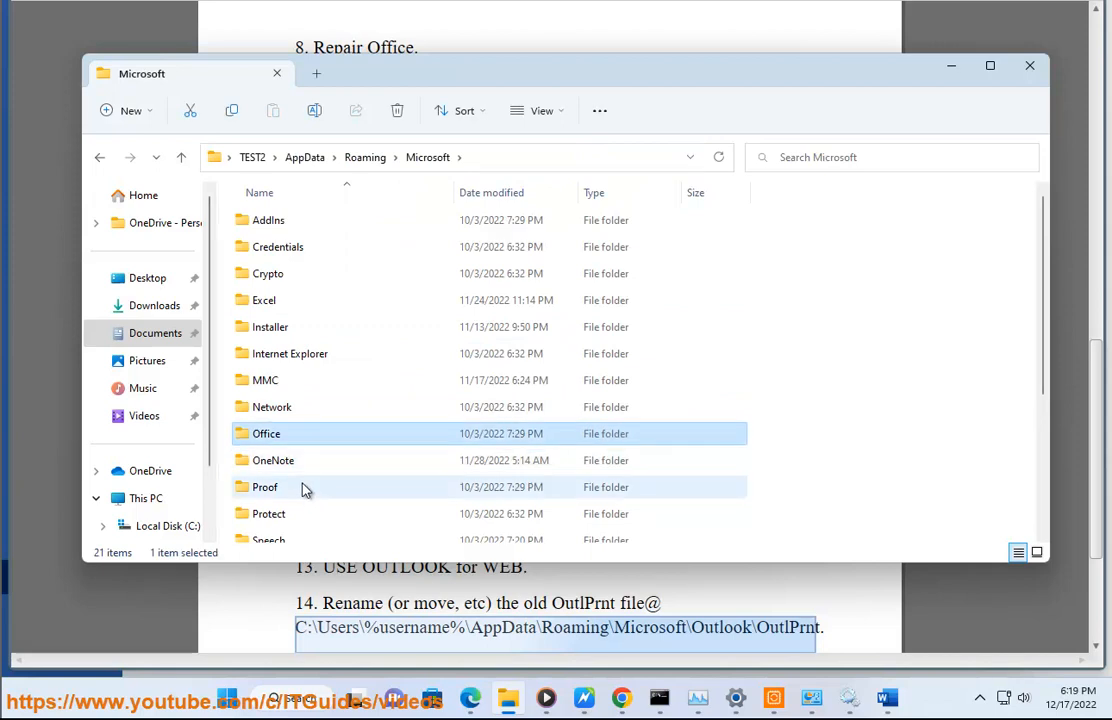
pyautogui.press('Up')
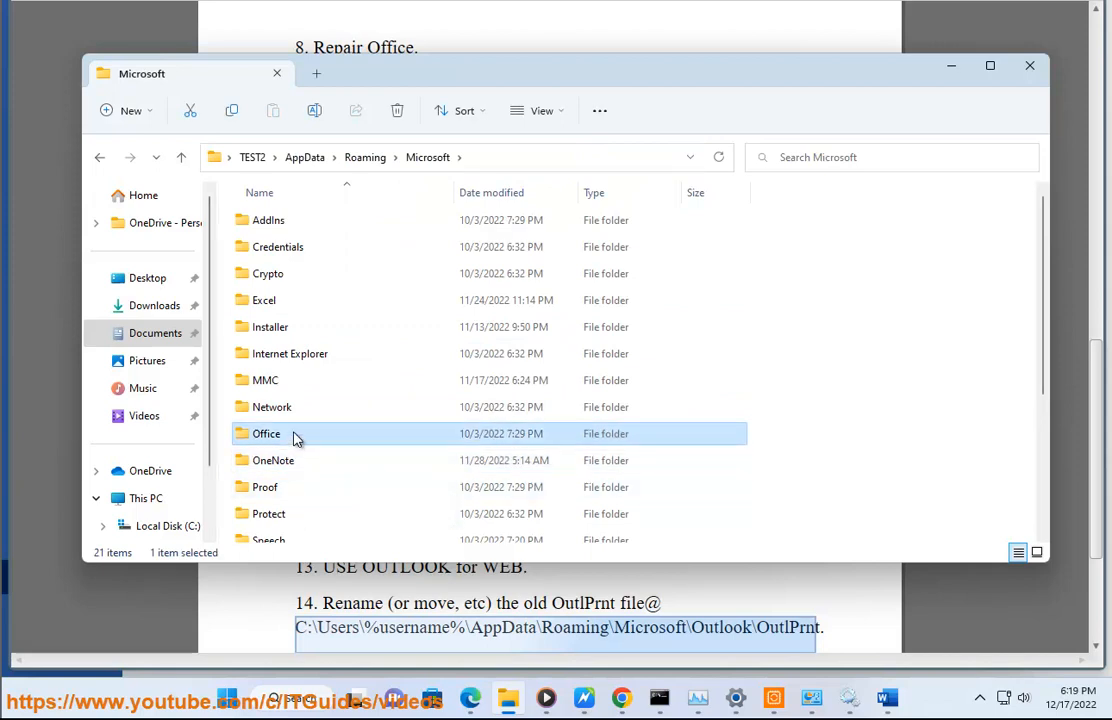
pyautogui.doubleClick(410, 438)
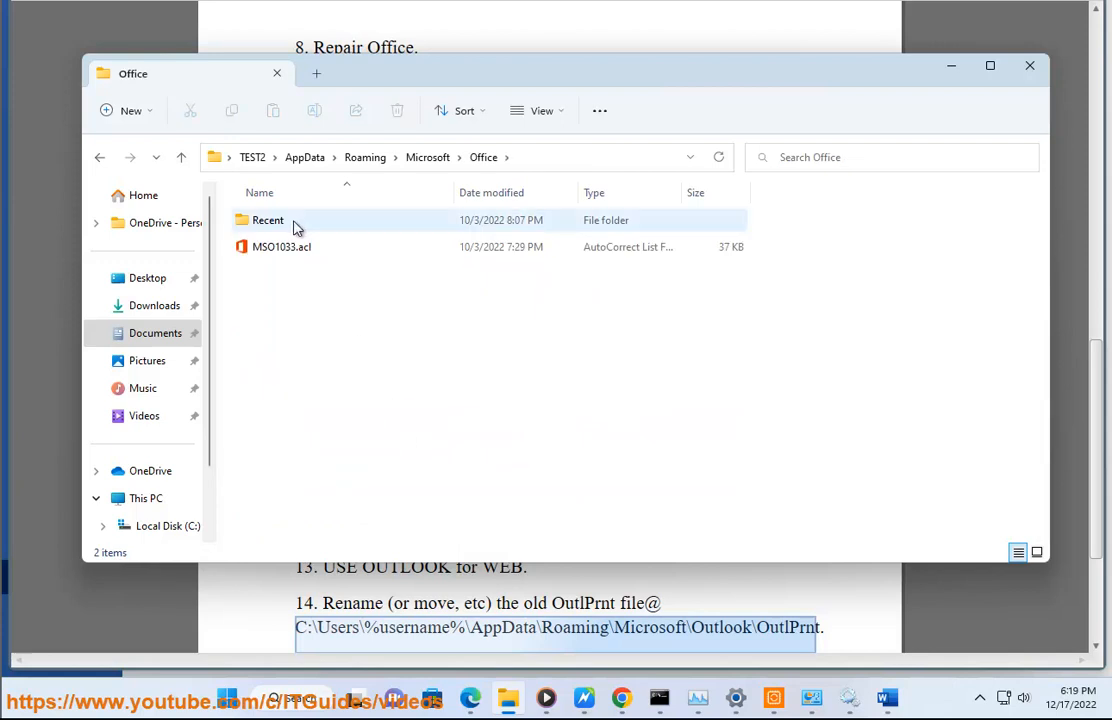
pyautogui.press('BackSpace')
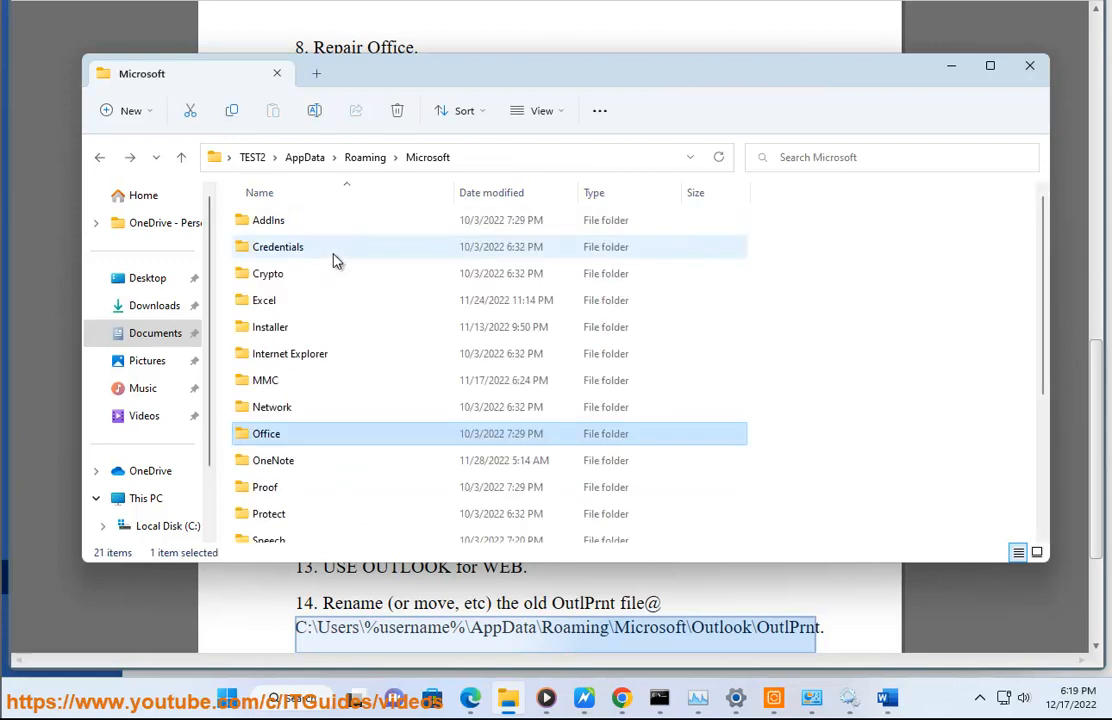
pyautogui.scroll(-3, 305, 433)
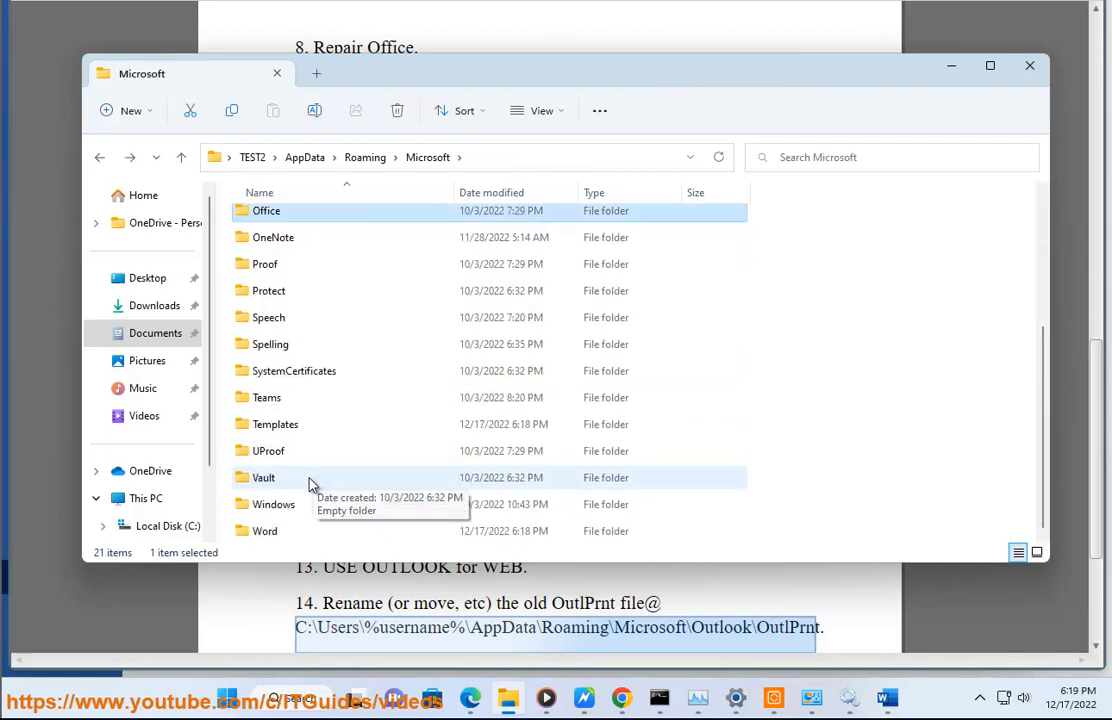
pyautogui.click(280, 536)
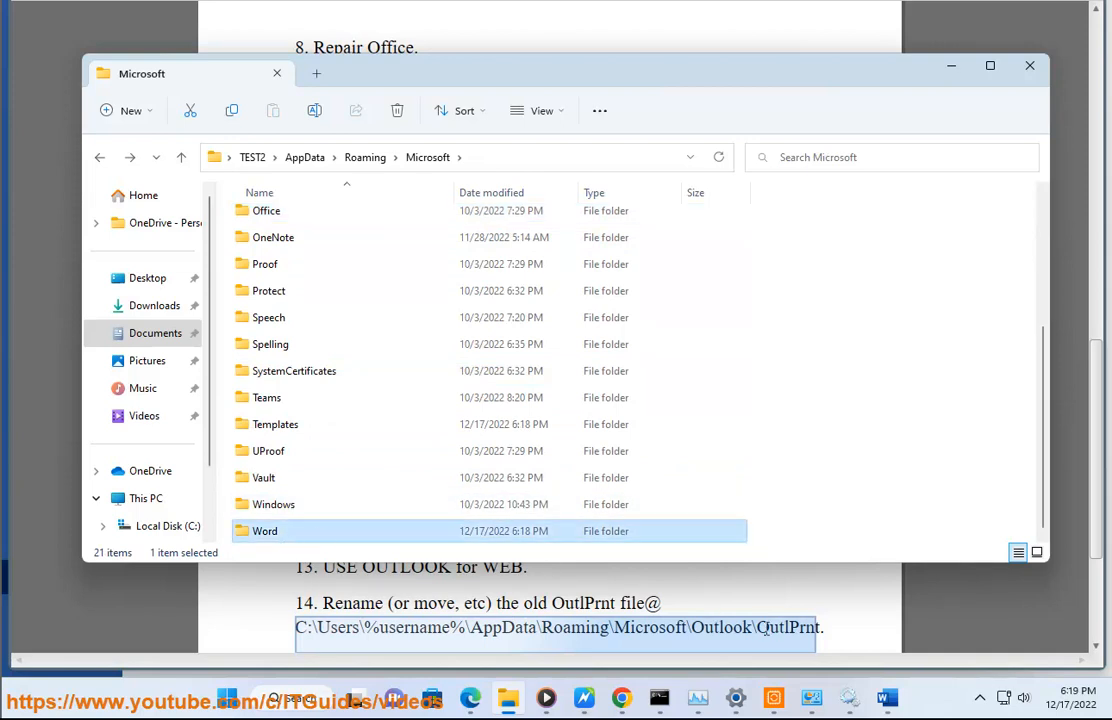
# Step: Return to the notes and highlight Outlook\OutlPrnt at the end of the path in item 14
pyautogui.click(856, 635)
pyautogui.moveTo(822, 627); pyautogui.dragTo(690, 627)
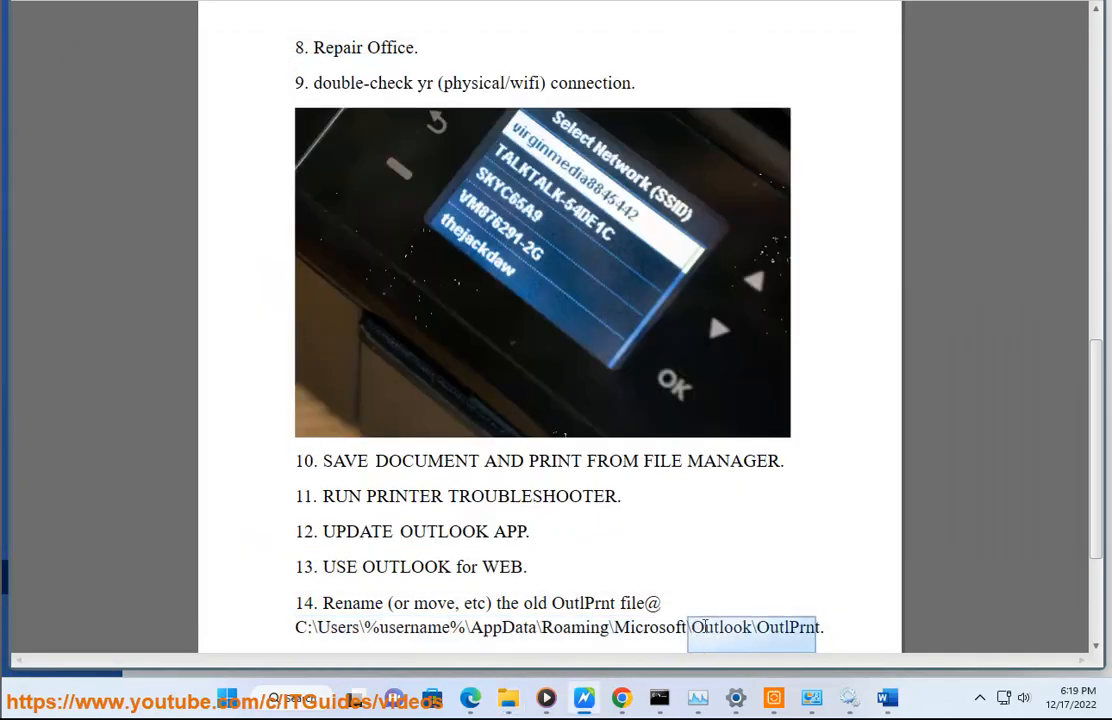